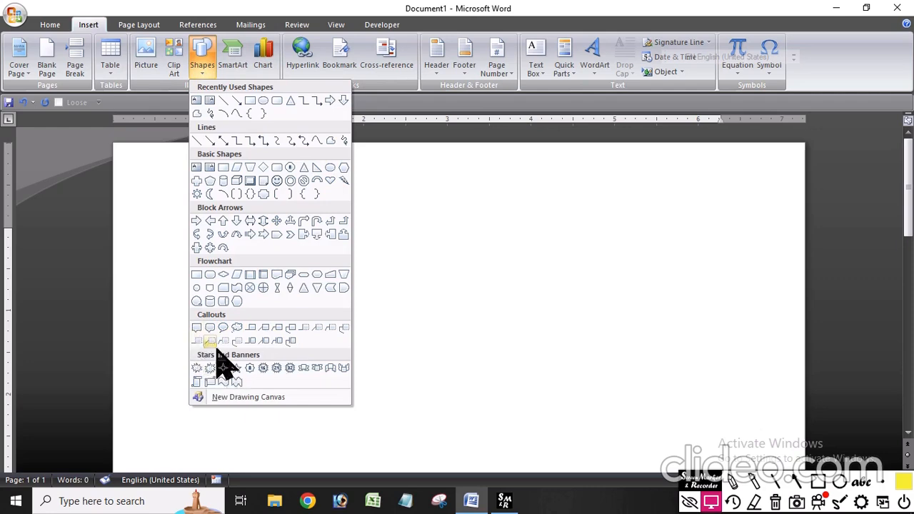
Draw a rectangular callout about 1.63" high and 2.16" wide and move it to the page's upper right.
{"action": "left_click", "coordinate": [197, 327]}
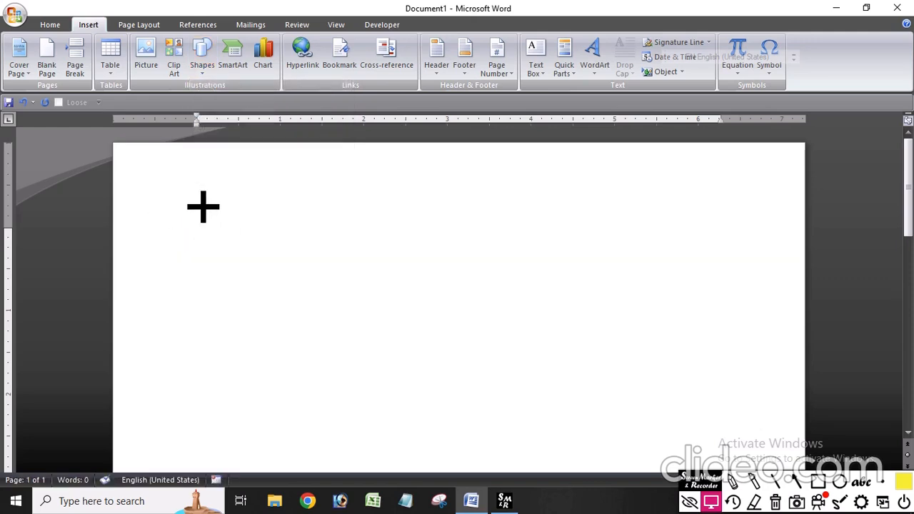
{"action": "left_click_drag", "start_coordinate": [198, 204], "coordinate": [381, 343]}
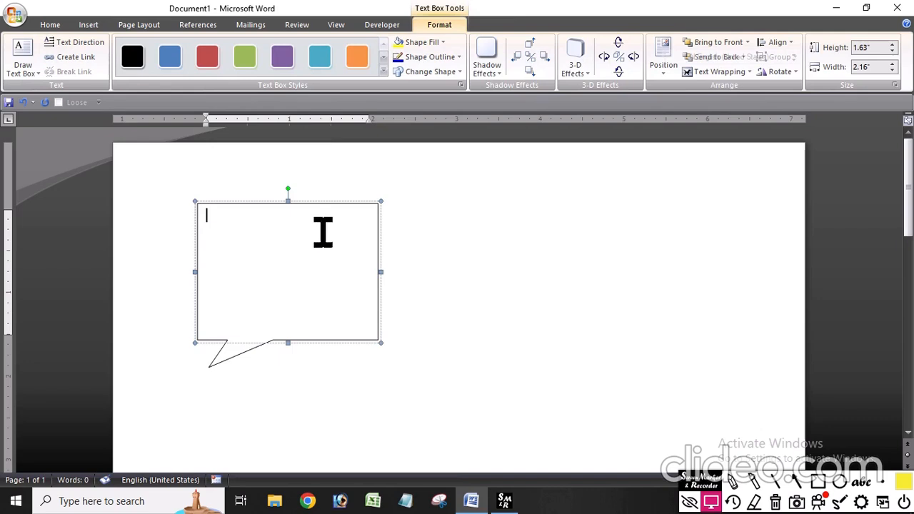
{"action": "left_click_drag", "start_coordinate": [325, 203], "coordinate": [669, 194]}
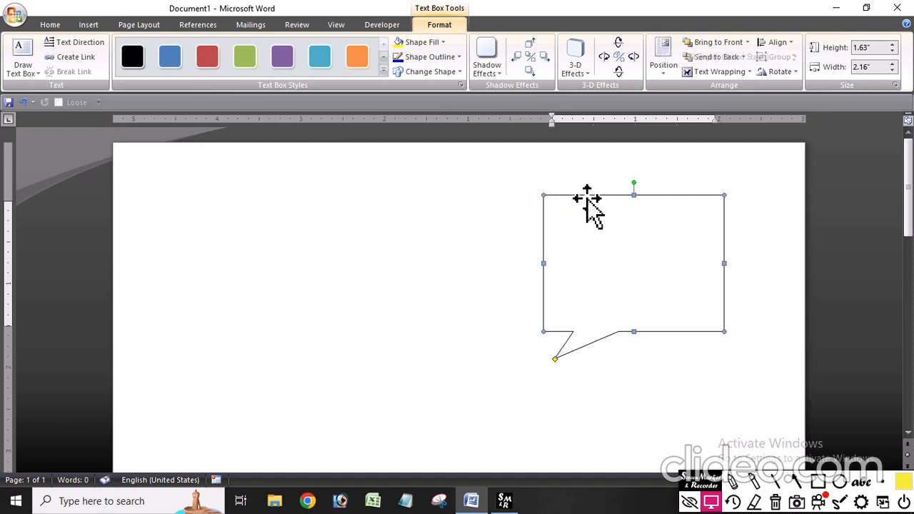
Duplicate the rectangular callout and place the copy on the page's left side, level with the original.
{"action": "right_click", "coordinate": [587, 199]}
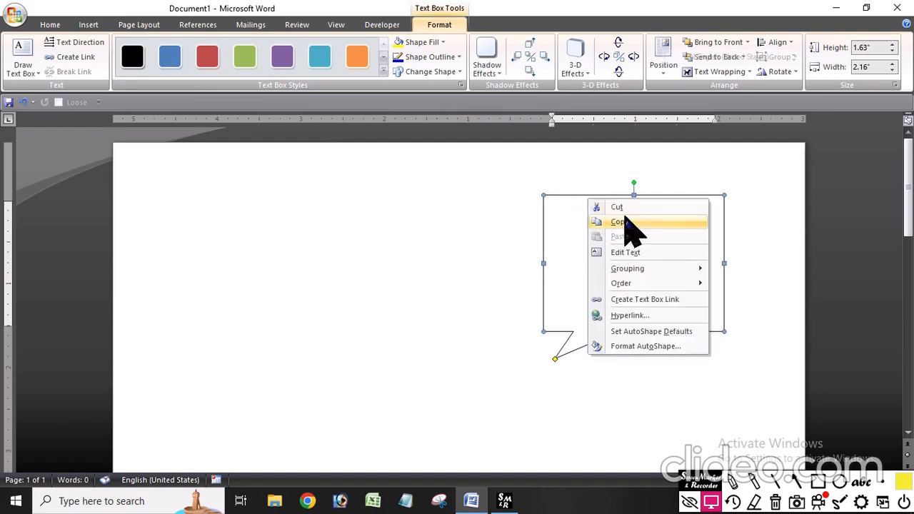
{"action": "left_click", "coordinate": [618, 222]}
{"action": "right_click", "coordinate": [429, 212]}
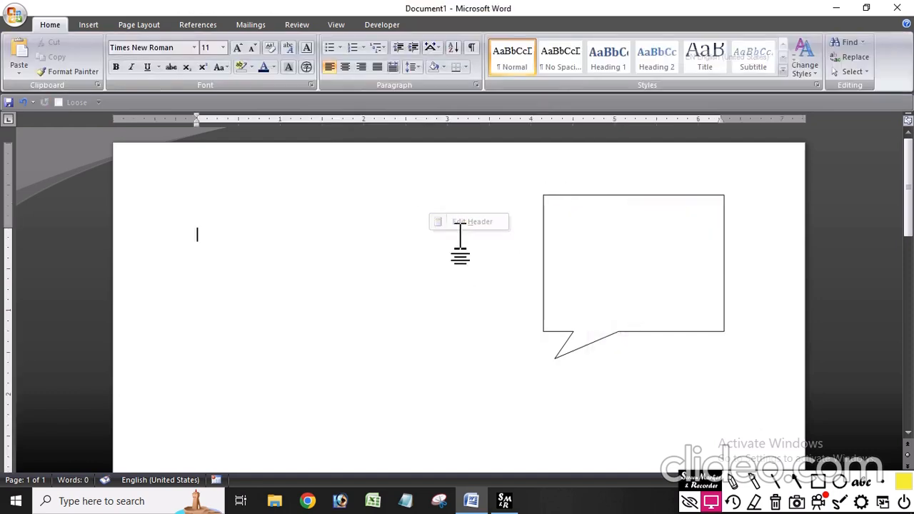
{"action": "left_click", "coordinate": [482, 285]}
{"action": "right_click", "coordinate": [480, 289]}
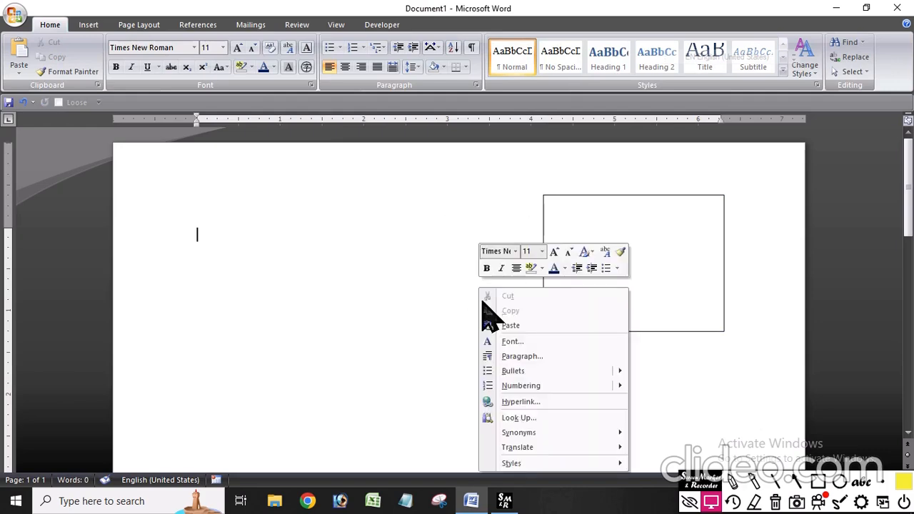
{"action": "left_click", "coordinate": [557, 326]}
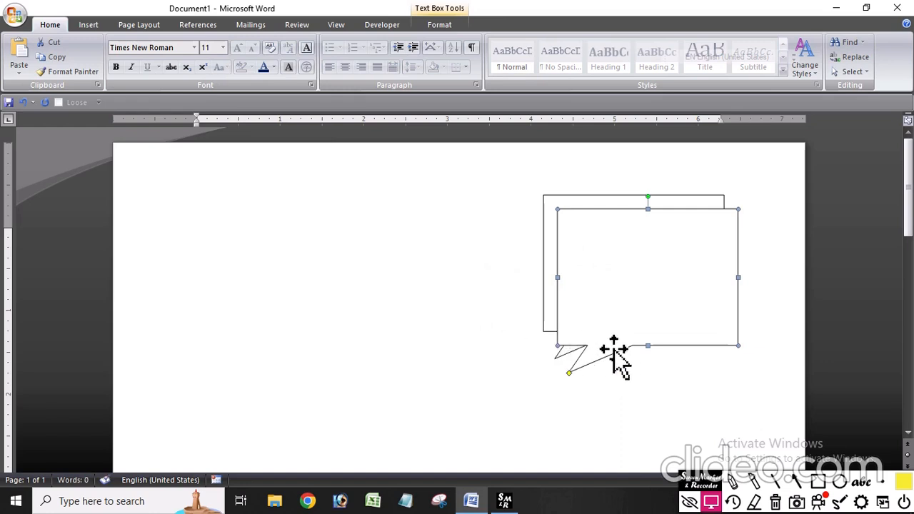
{"action": "left_click_drag", "start_coordinate": [663, 349], "coordinate": [361, 333]}
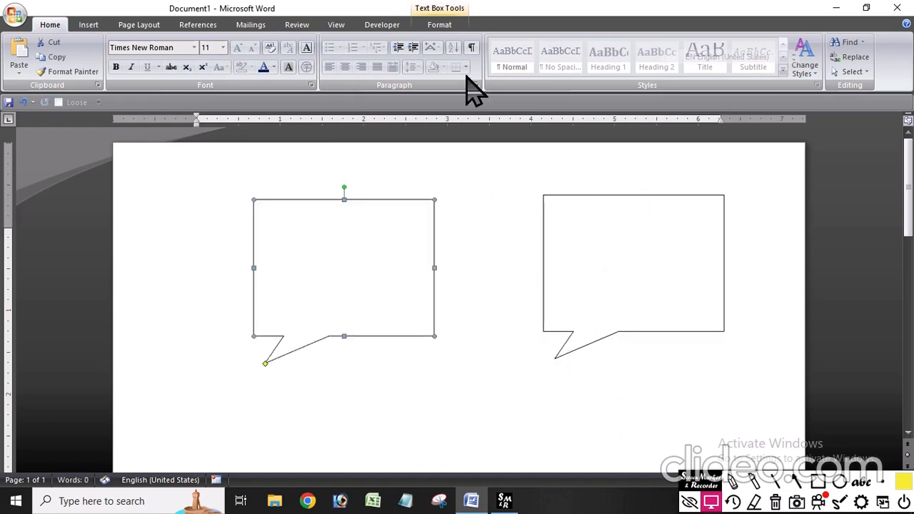
Flip the left callout horizontally so it mirrors the right one.
{"action": "left_click", "coordinate": [436, 25]}
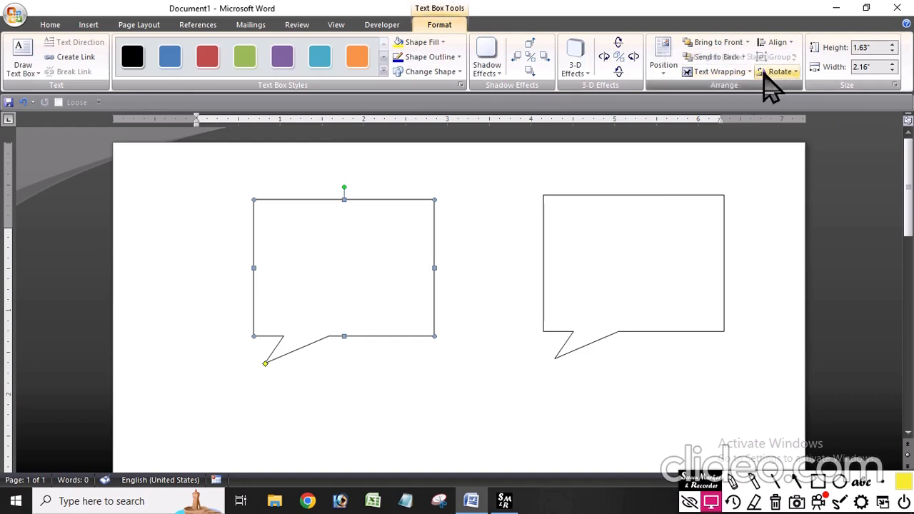
{"action": "left_click", "coordinate": [792, 72]}
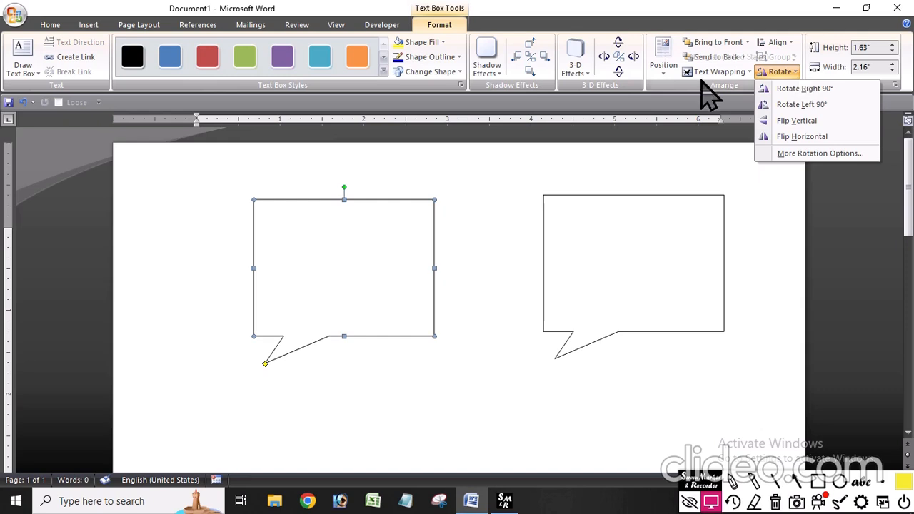
{"action": "left_click", "coordinate": [808, 139]}
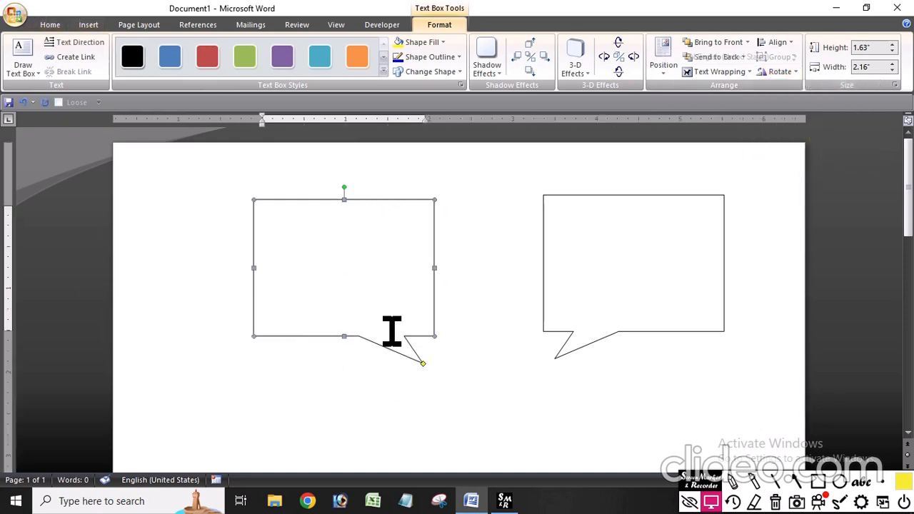
{"action": "left_click", "coordinate": [469, 327]}
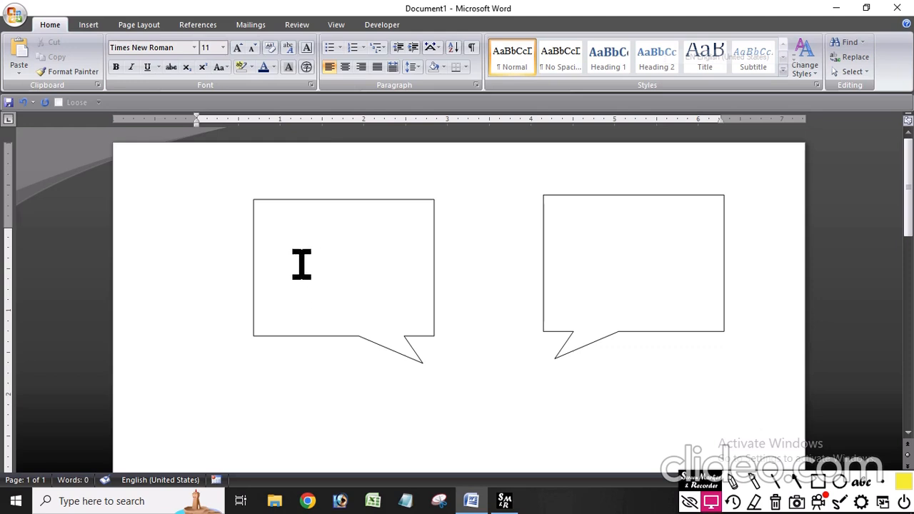
{"action": "left_click", "coordinate": [638, 266]}
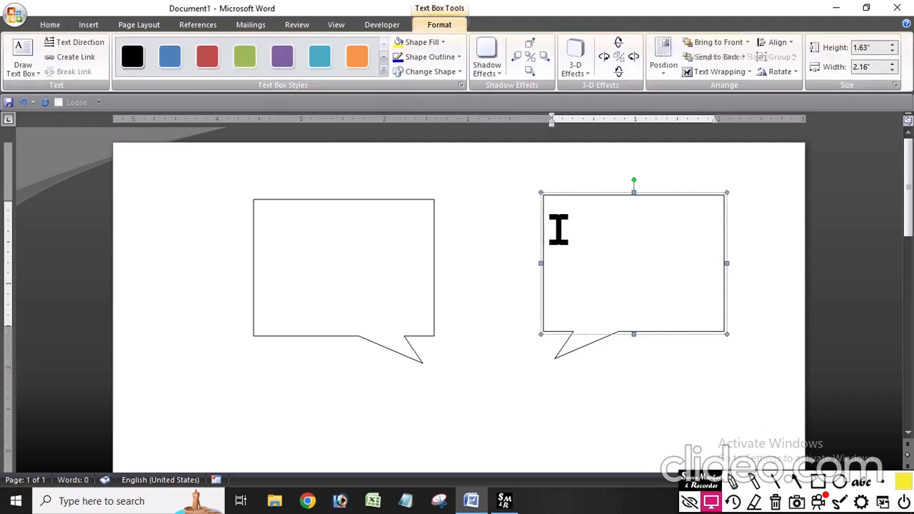
{"action": "left_click", "coordinate": [318, 255]}
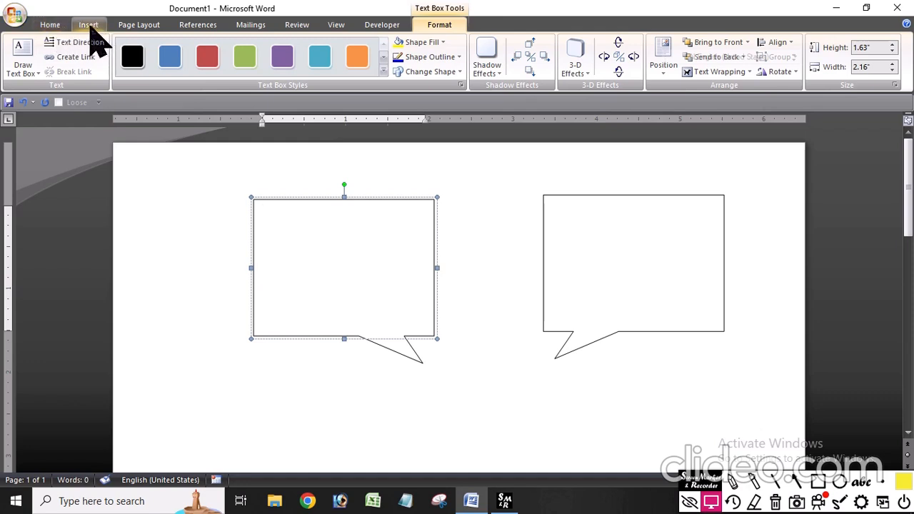
Draw a rectangle about 2.48" high and 5.68" wide directly beneath the two callouts.
{"action": "left_click", "coordinate": [88, 25]}
{"action": "left_click", "coordinate": [202, 68]}
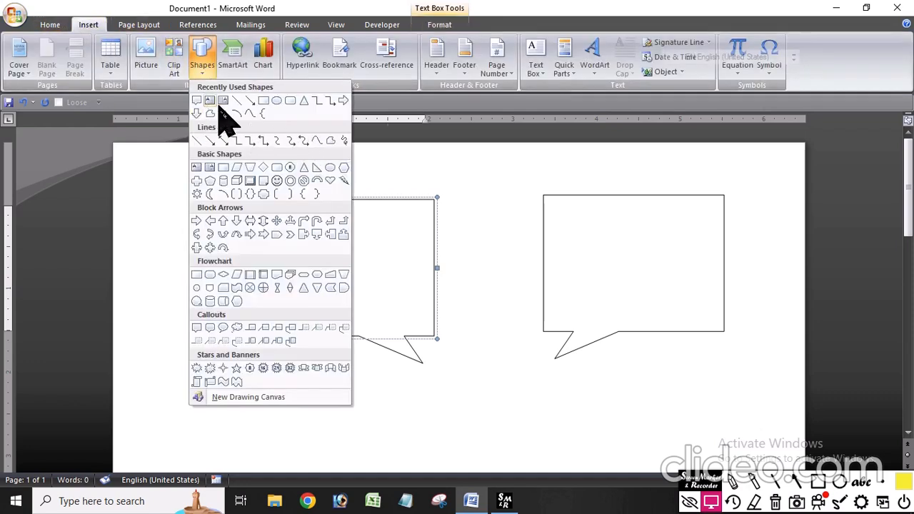
{"action": "left_click", "coordinate": [264, 101]}
{"action": "scroll", "coordinate": [284, 323], "scroll_direction": "down", "scroll_amount": 3}
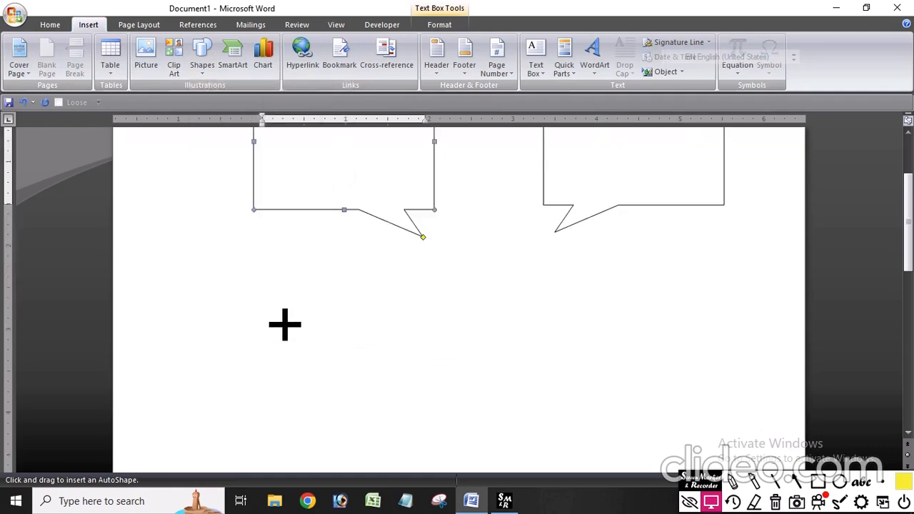
{"action": "mouse_move", "coordinate": [254, 227]}
{"action": "left_mouse_down"}
{"action": "mouse_move", "coordinate": [280, 273]}
{"action": "mouse_move", "coordinate": [622, 398]}
{"action": "mouse_move", "coordinate": [715, 471]}
{"action": "mouse_move", "coordinate": [729, 296]}
{"action": "left_mouse_up"}
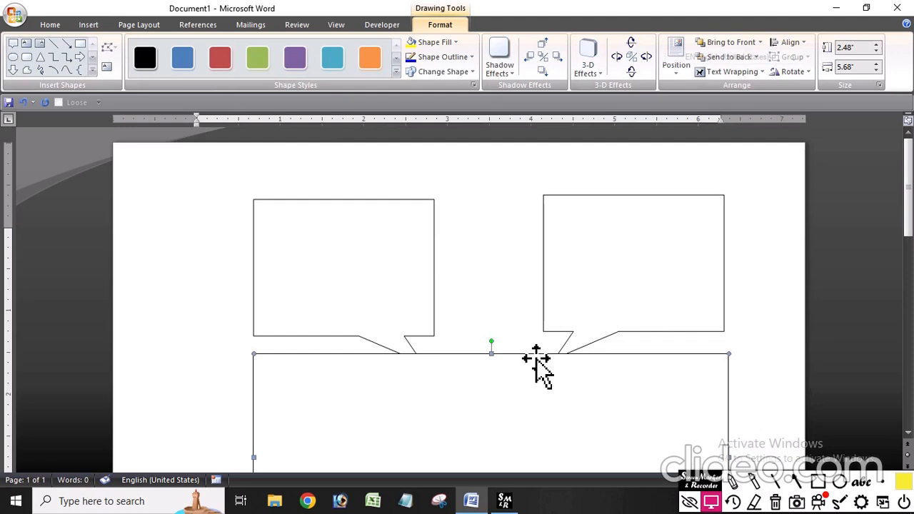
{"action": "scroll", "coordinate": [528, 354], "scroll_direction": "down", "scroll_amount": 1}
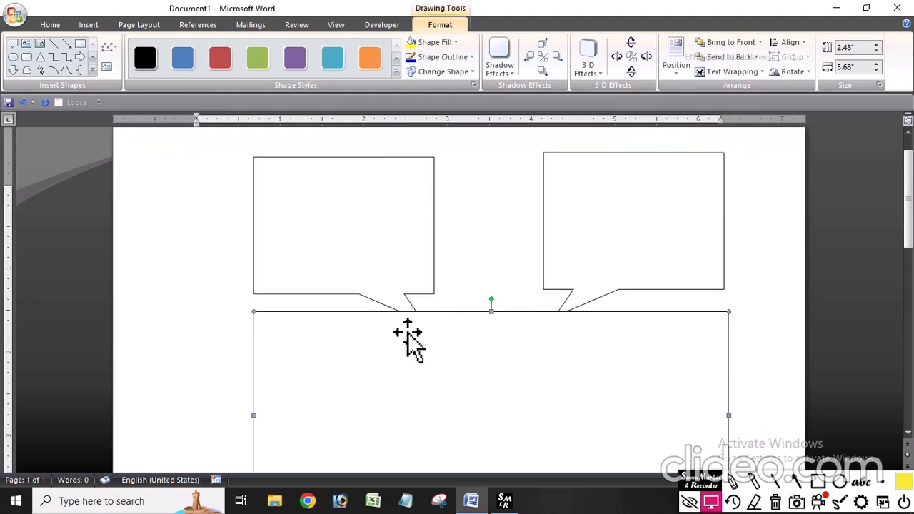
{"action": "scroll", "coordinate": [500, 346], "scroll_direction": "down", "scroll_amount": 2}
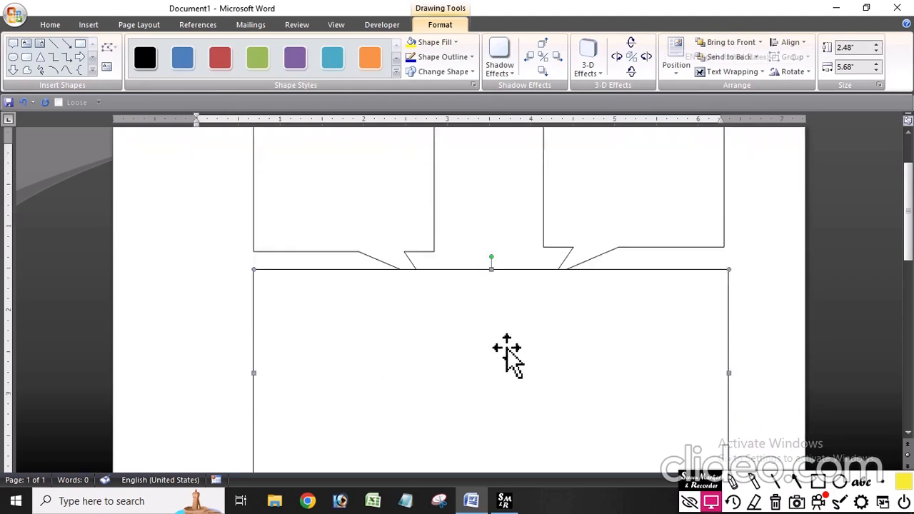
{"action": "right_click", "coordinate": [408, 308]}
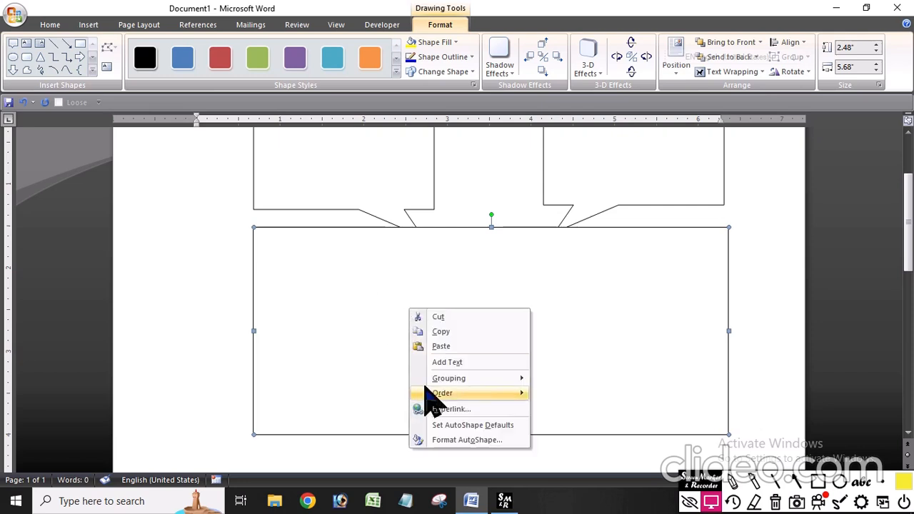
{"action": "left_click", "coordinate": [468, 364]}
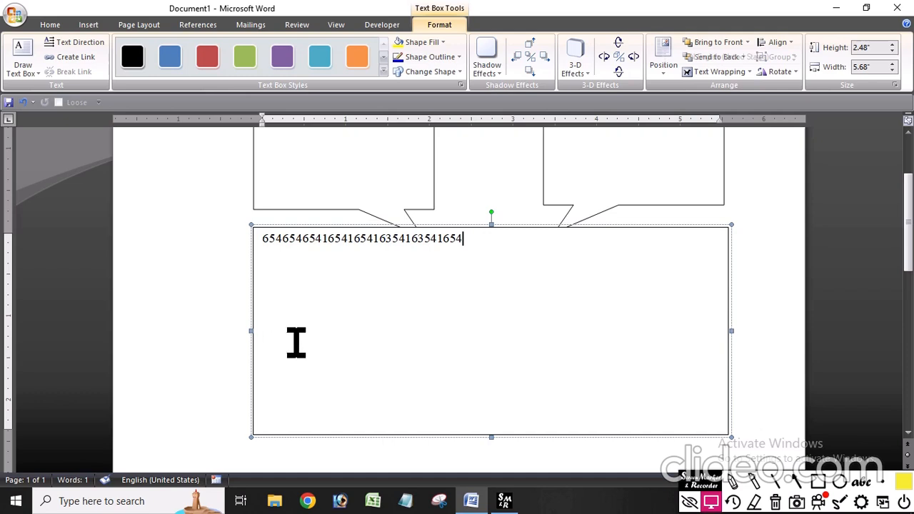
{"action": "left_click", "coordinate": [165, 330]}
{"action": "left_click", "coordinate": [497, 325]}
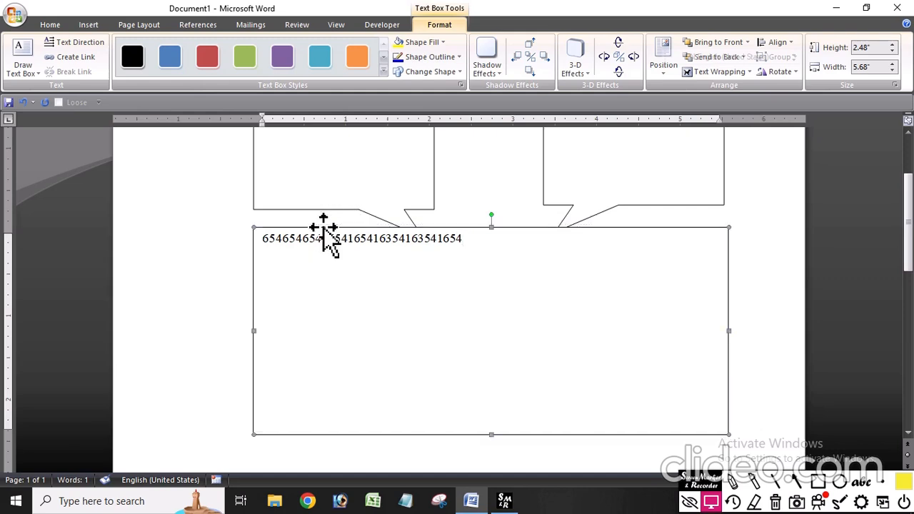
Set the large rectangle's text box vertical alignment to Center.
{"action": "left_click", "coordinate": [324, 227]}
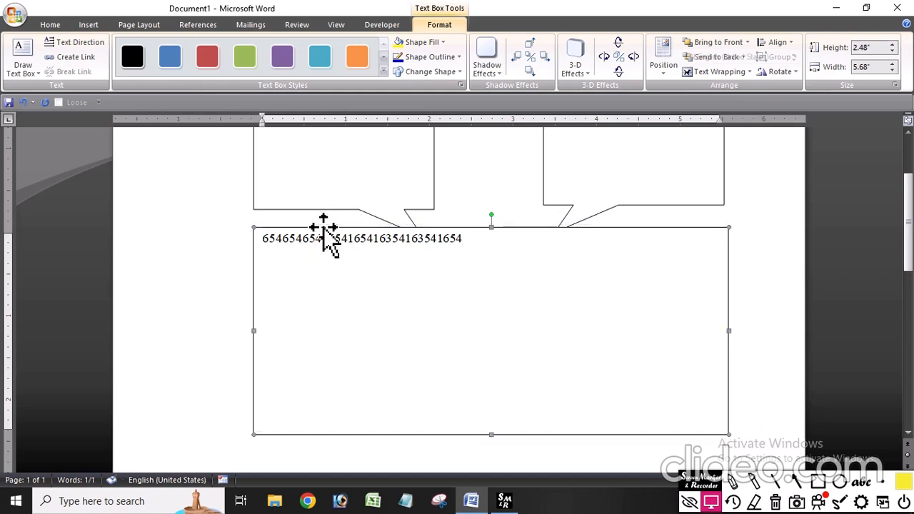
{"action": "right_click", "coordinate": [324, 227]}
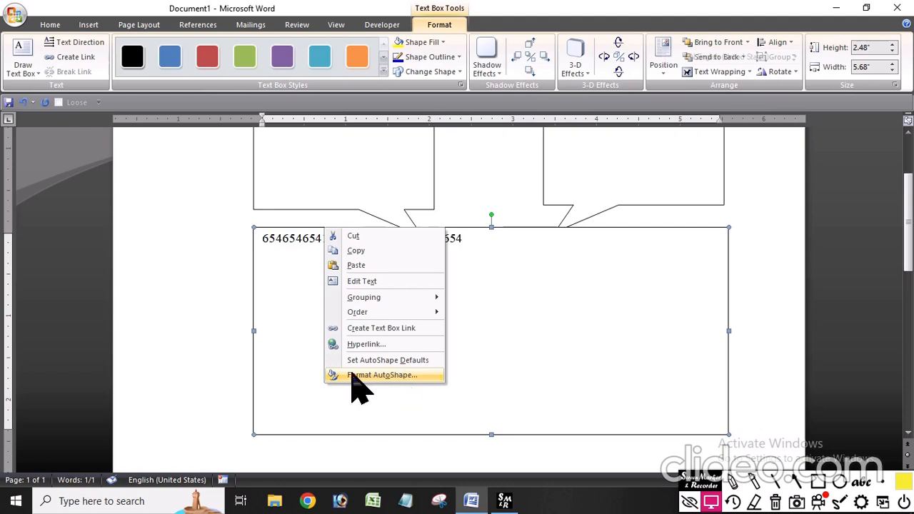
{"action": "left_click", "coordinate": [415, 376]}
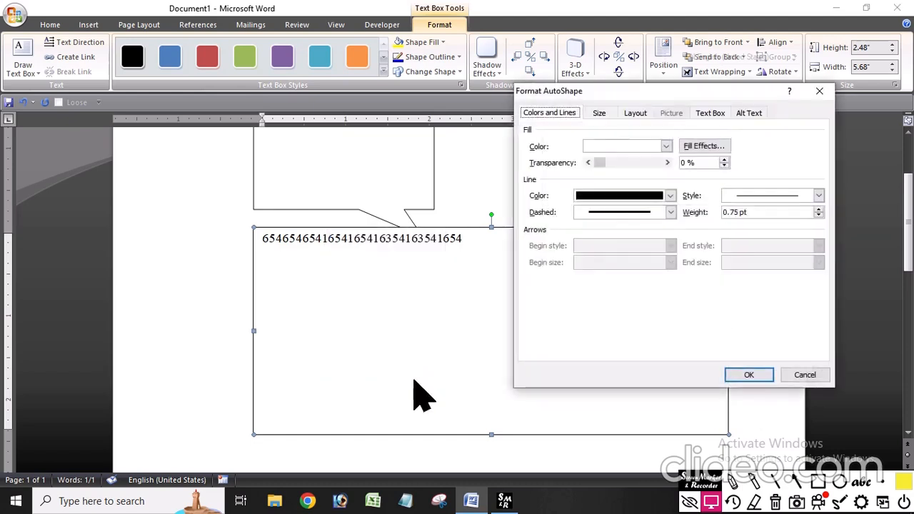
{"action": "left_click", "coordinate": [712, 114]}
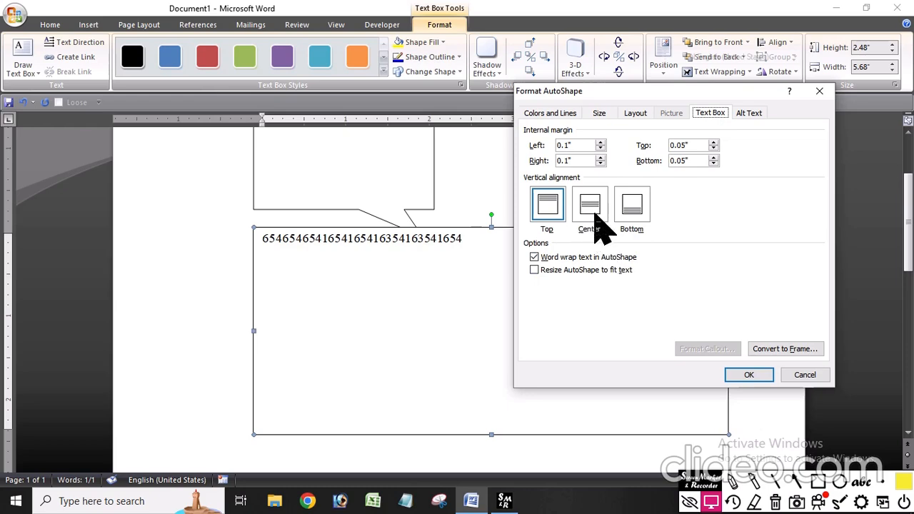
{"action": "left_click", "coordinate": [593, 214]}
{"action": "left_click", "coordinate": [751, 375]}
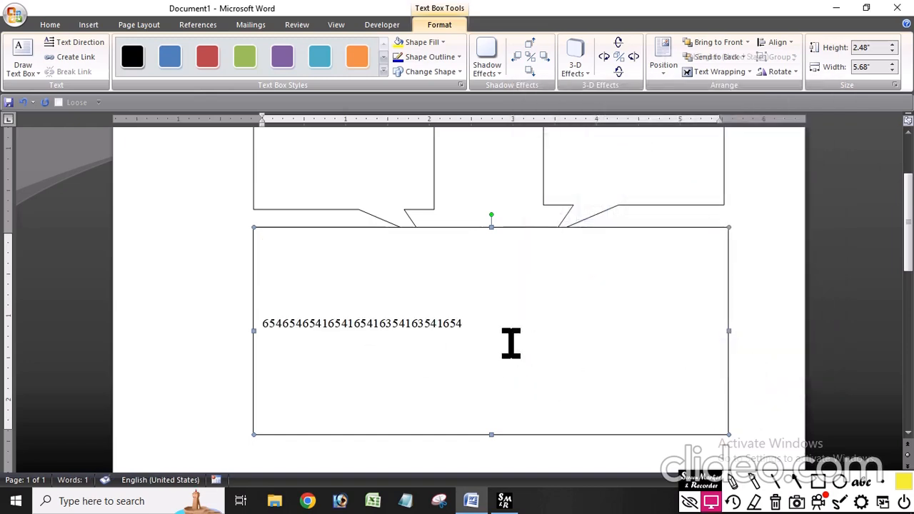
Center the rectangle's text horizontally.
{"action": "left_click", "coordinate": [52, 24]}
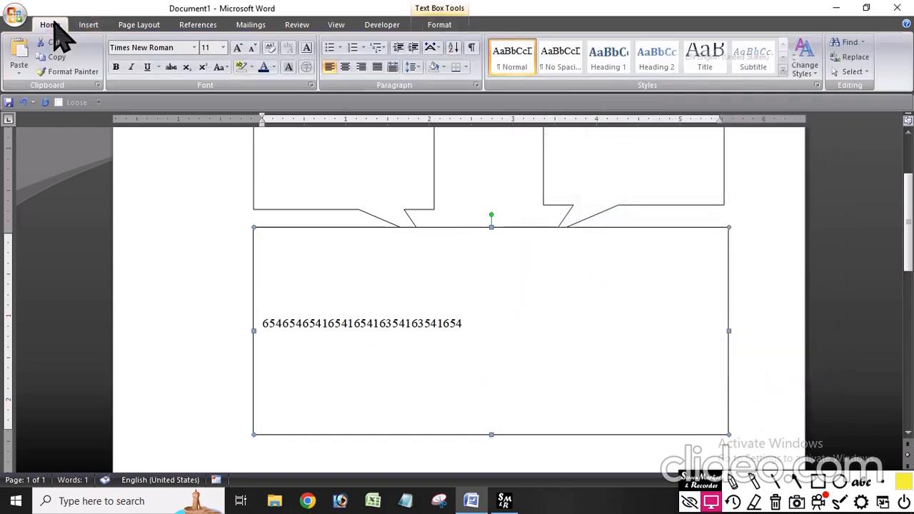
{"action": "left_click", "coordinate": [346, 66]}
{"action": "left_click", "coordinate": [362, 66]}
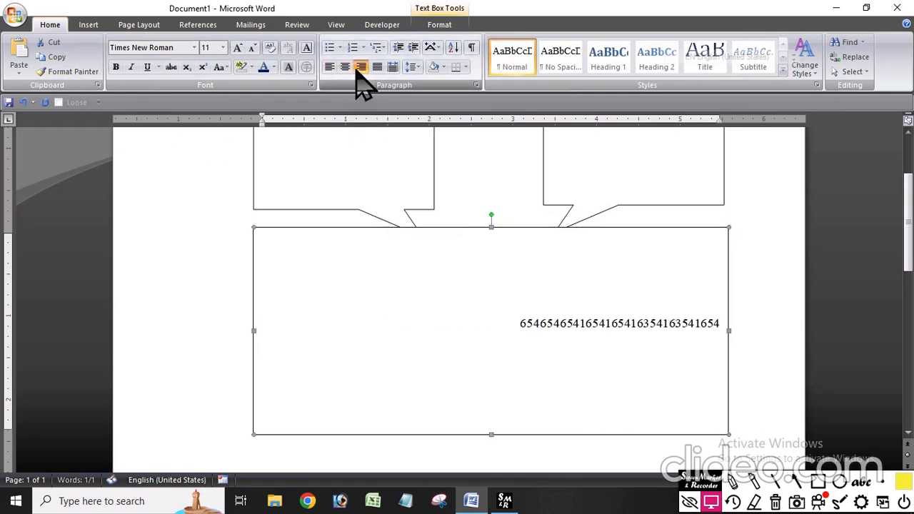
{"action": "left_click", "coordinate": [346, 67]}
{"action": "left_click", "coordinate": [329, 66]}
{"action": "left_click", "coordinate": [345, 67]}
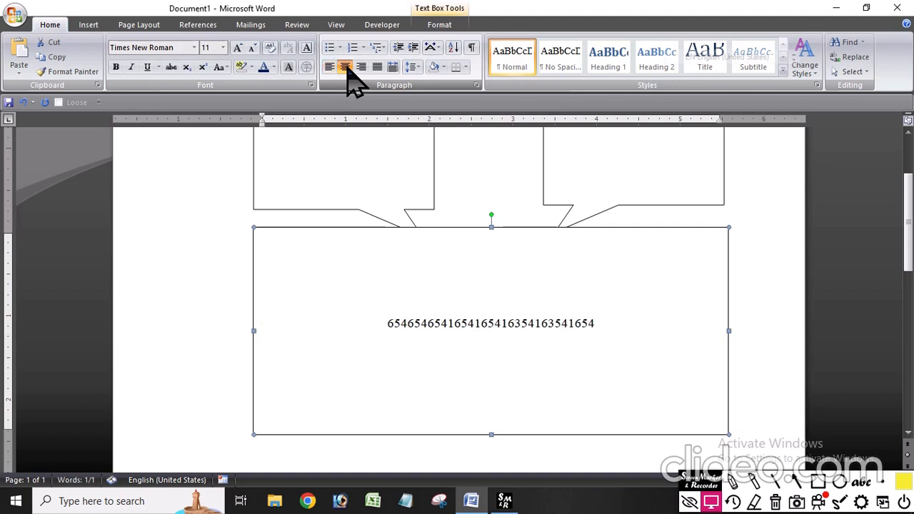
{"action": "left_click", "coordinate": [765, 362]}
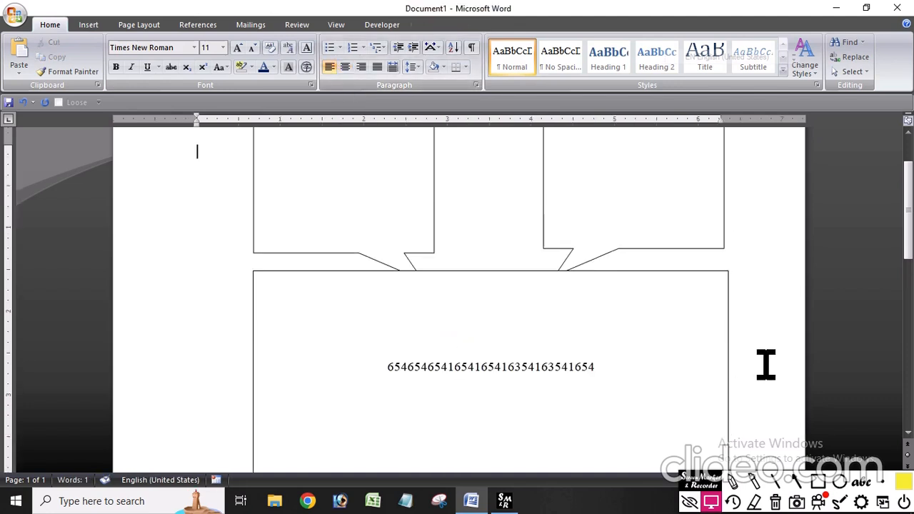
{"action": "scroll", "coordinate": [766, 365], "scroll_direction": "up", "scroll_amount": 1}
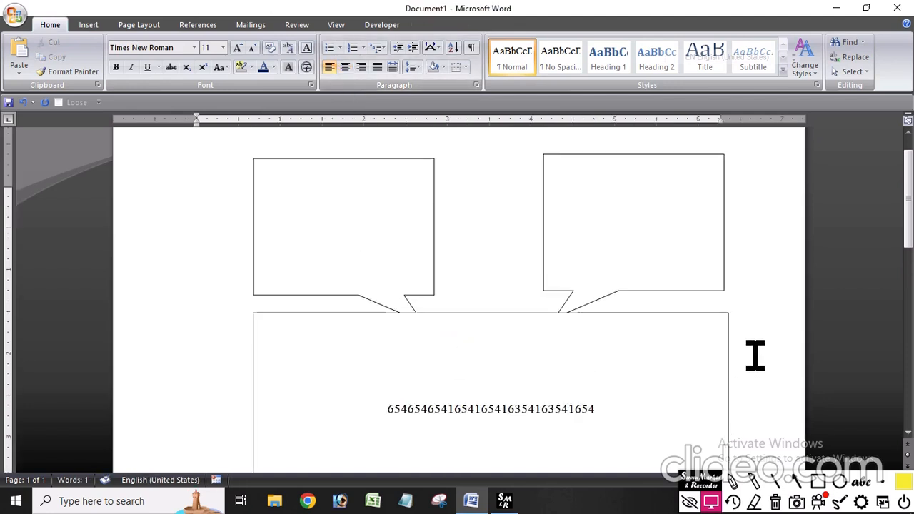
{"action": "left_click", "coordinate": [386, 261]}
{"action": "left_click", "coordinate": [600, 234]}
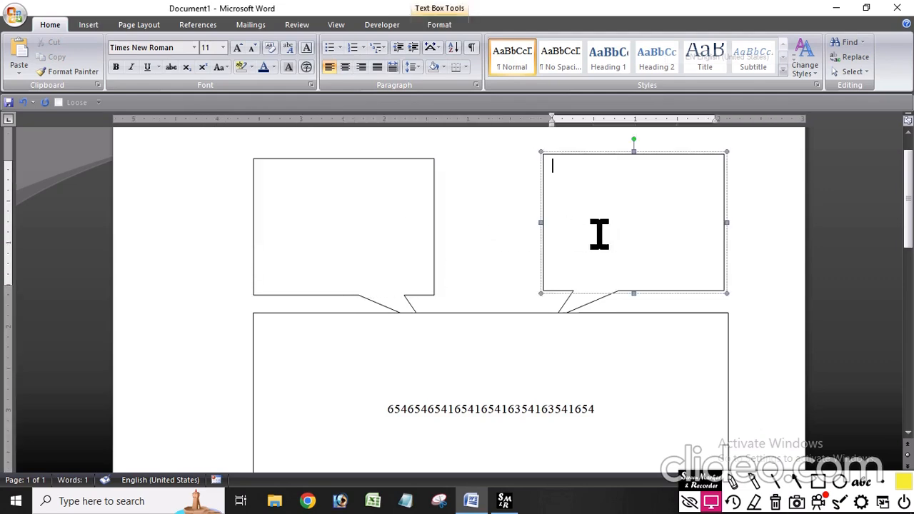
{"action": "left_click", "coordinate": [364, 203]}
{"action": "left_click", "coordinate": [622, 230]}
{"action": "left_click", "coordinate": [377, 259]}
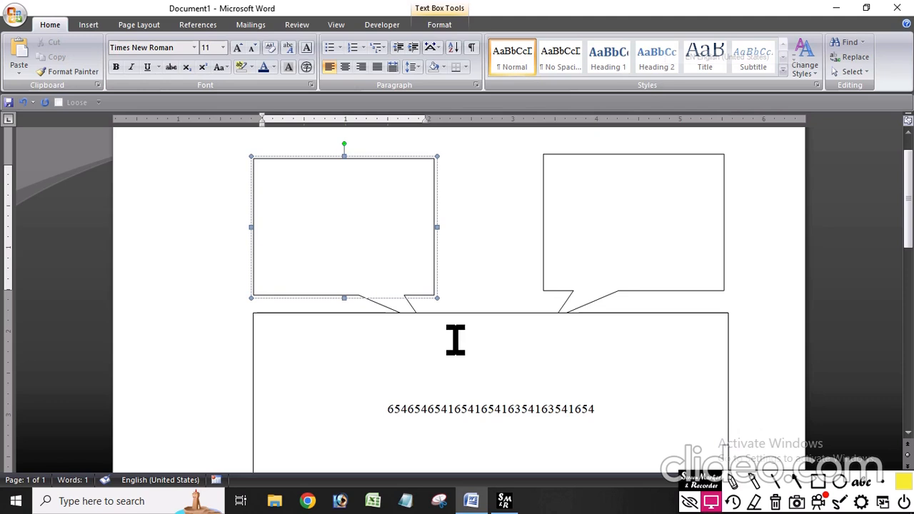
Extend the pointers of both callouts down into the large rectangle toward the sample text.
{"action": "left_click", "coordinate": [311, 159]}
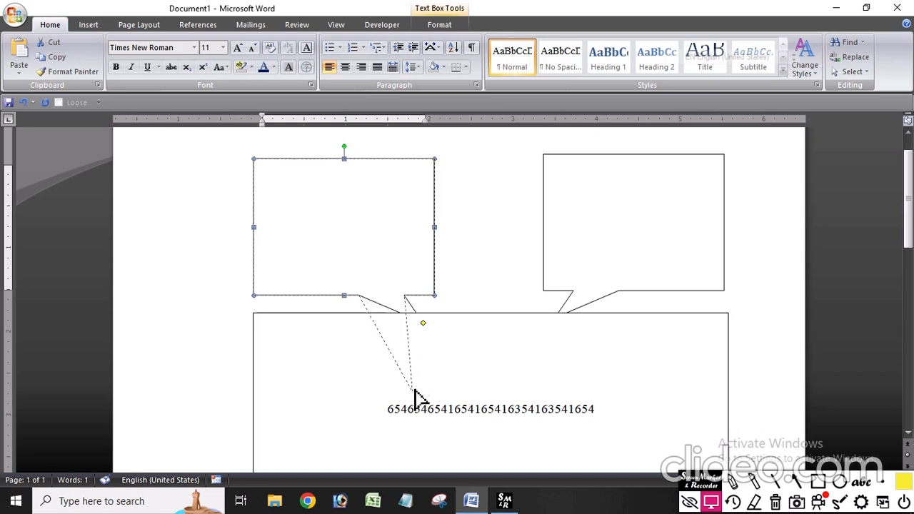
{"action": "left_click_drag", "start_coordinate": [415, 391], "coordinate": [444, 392]}
{"action": "left_click", "coordinate": [580, 309]}
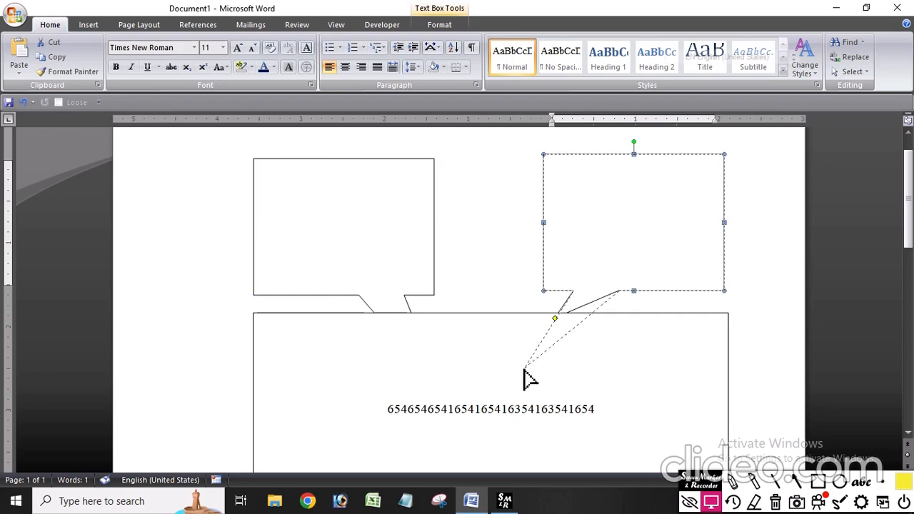
{"action": "left_click_drag", "start_coordinate": [529, 378], "coordinate": [526, 377]}
Bring both callouts to the front of the large rectangle.
{"action": "left_click", "coordinate": [400, 216]}
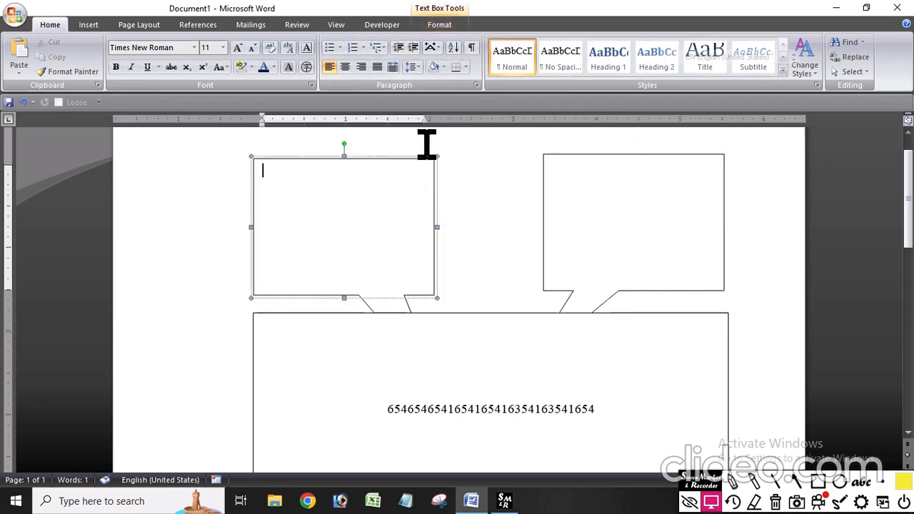
{"action": "left_click", "coordinate": [408, 159]}
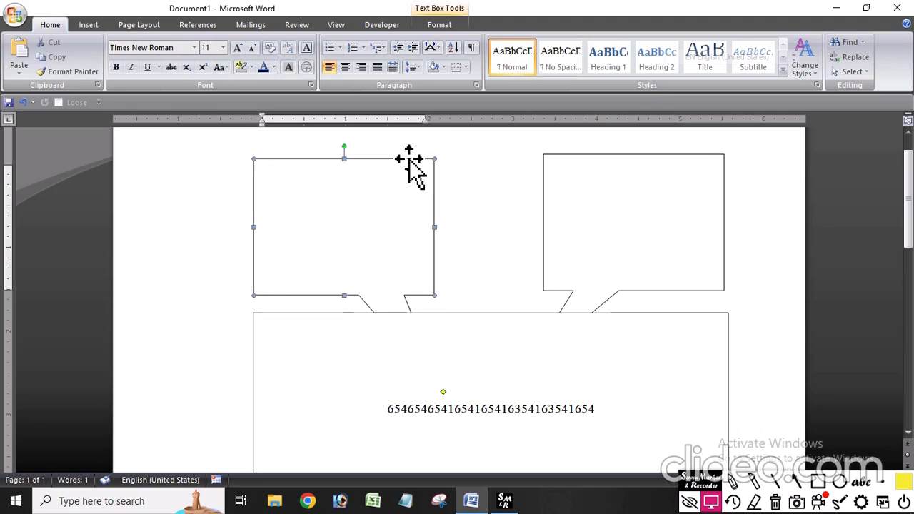
{"action": "left_click", "coordinate": [446, 28]}
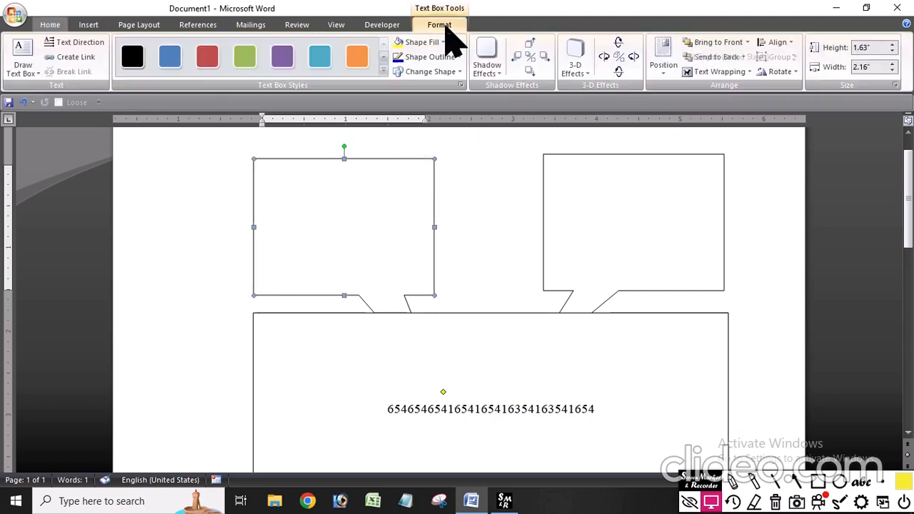
{"action": "left_click", "coordinate": [718, 43]}
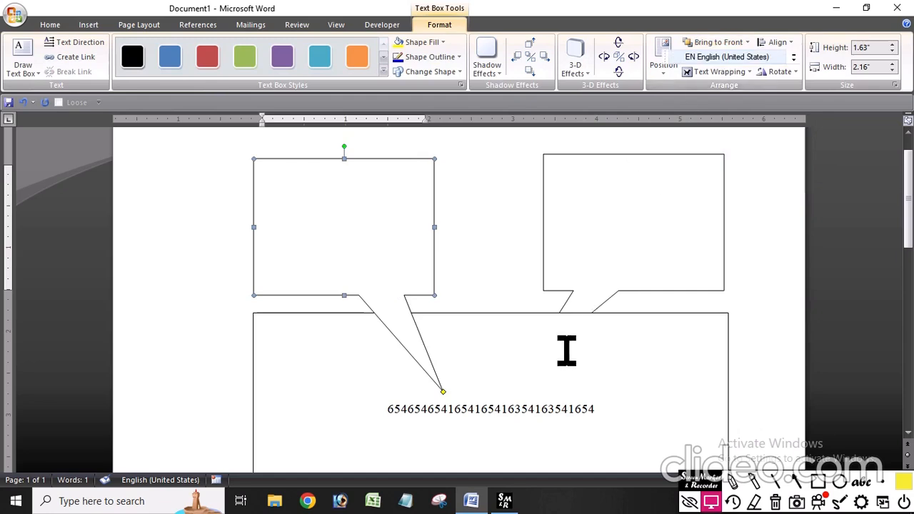
{"action": "left_click", "coordinate": [661, 291]}
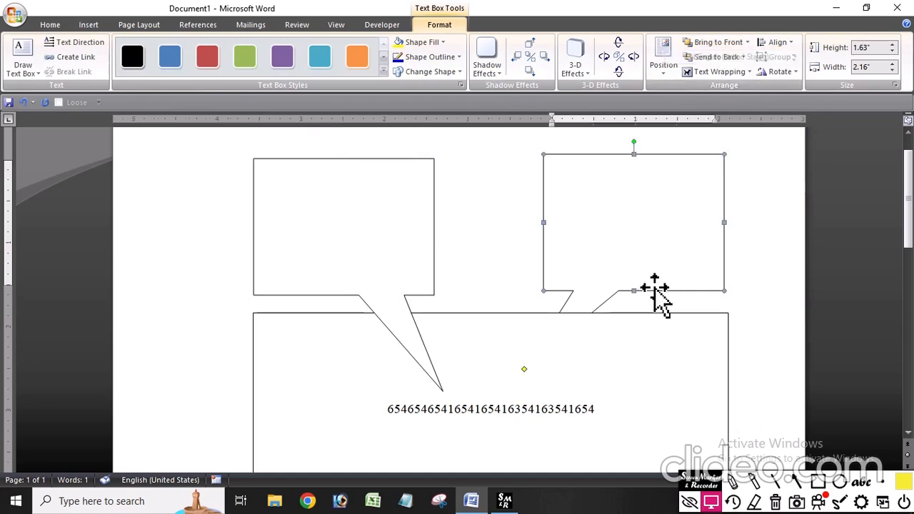
{"action": "left_click", "coordinate": [722, 42]}
{"action": "left_click", "coordinate": [769, 291]}
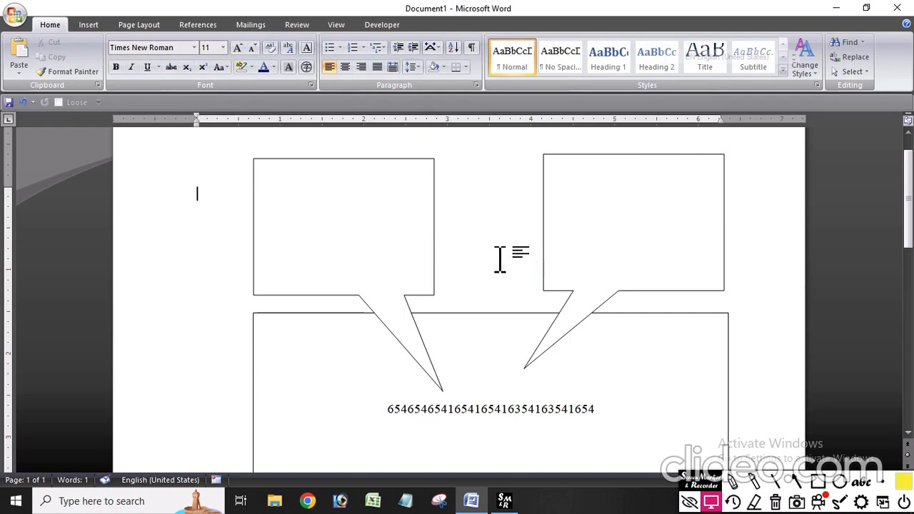
Delete both callouts above the large rectangle.
{"action": "scroll", "coordinate": [465, 250], "scroll_direction": "up", "scroll_amount": 1}
{"action": "scroll", "coordinate": [459, 230], "scroll_direction": "down", "scroll_amount": 2}
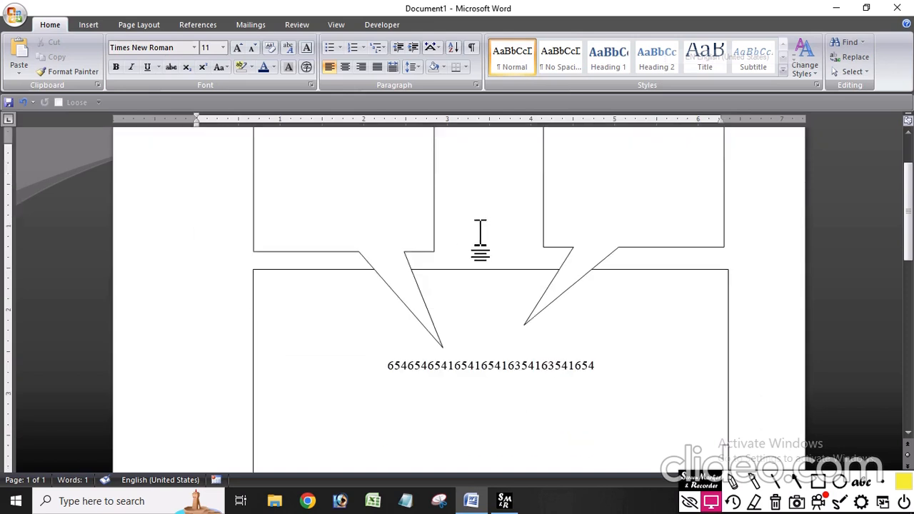
{"action": "left_click", "coordinate": [407, 255]}
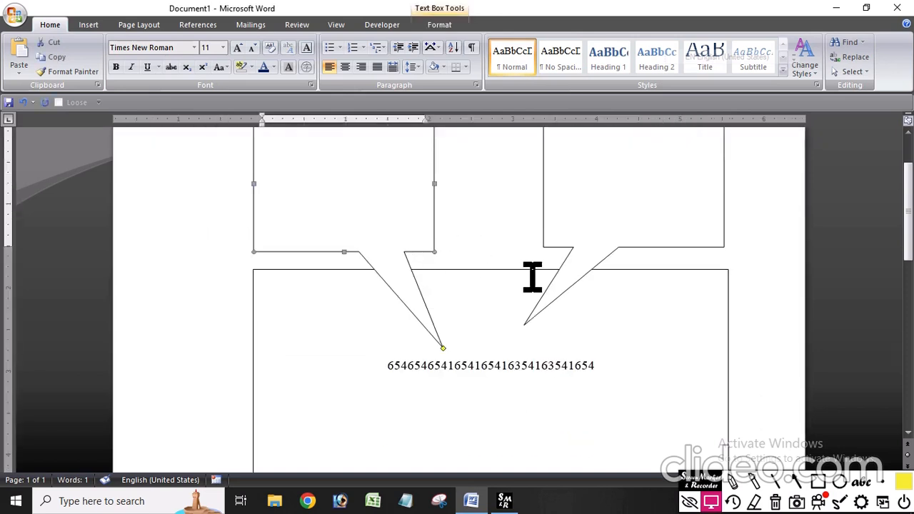
{"action": "key", "text": "Delete"}
{"action": "left_click", "coordinate": [620, 254]}
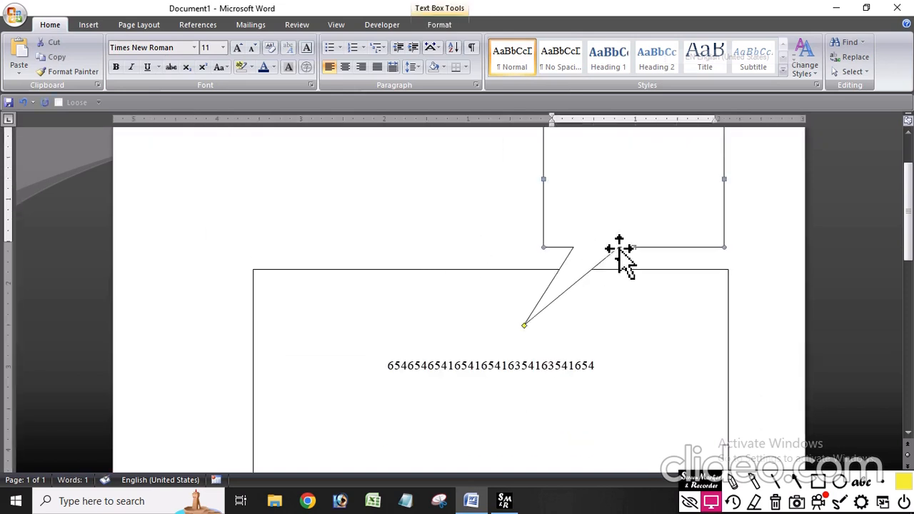
{"action": "key", "text": "Delete"}
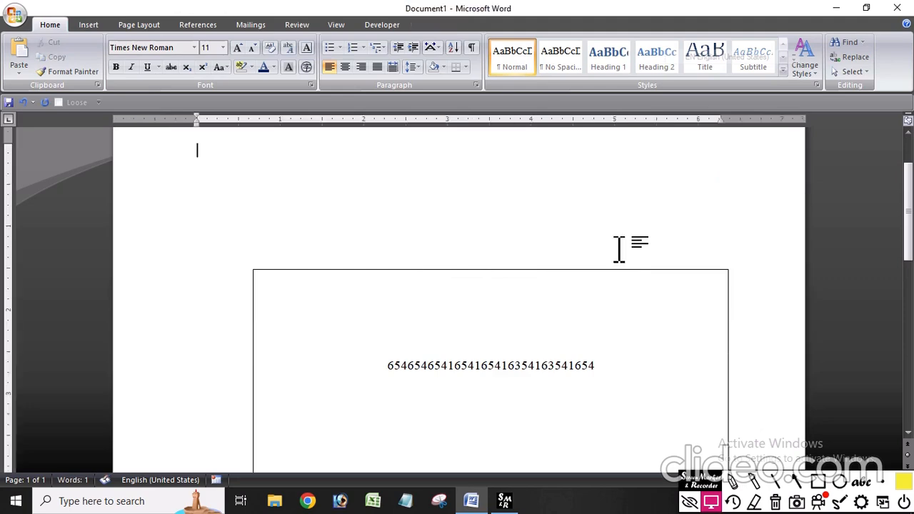
Draw a rectangular callout about 1.89" high and 3.77" wide overlapping the upper edge of the large rectangle.
{"action": "left_click", "coordinate": [89, 25]}
{"action": "left_click", "coordinate": [204, 72]}
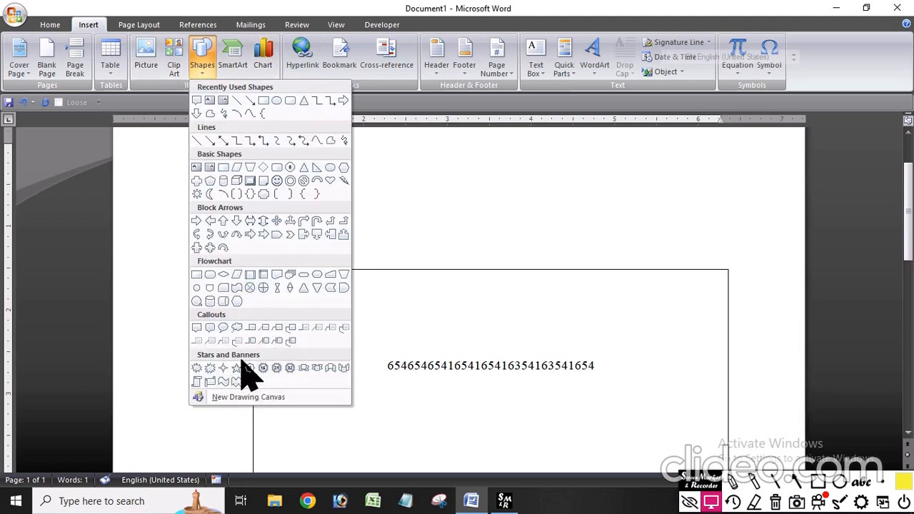
{"action": "left_click", "coordinate": [201, 332]}
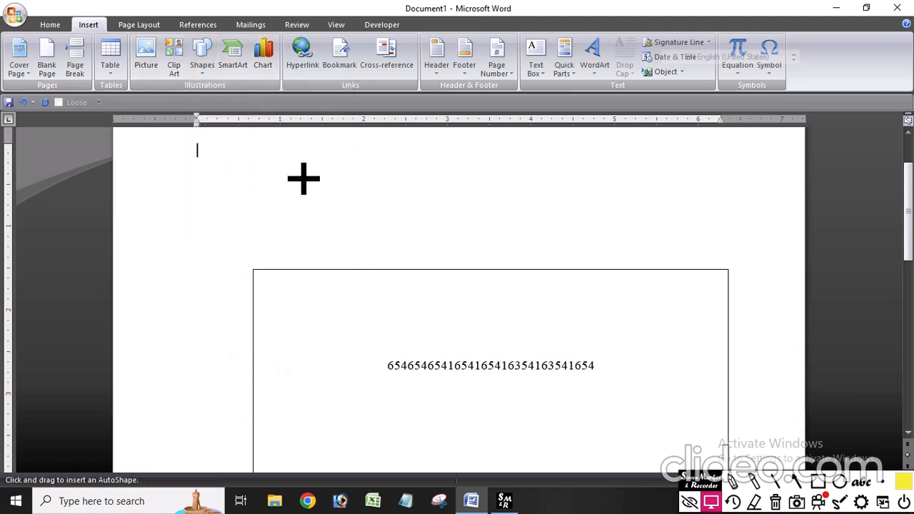
{"action": "left_click_drag", "start_coordinate": [479, 243], "coordinate": [597, 322]}
{"action": "left_click", "coordinate": [360, 372]}
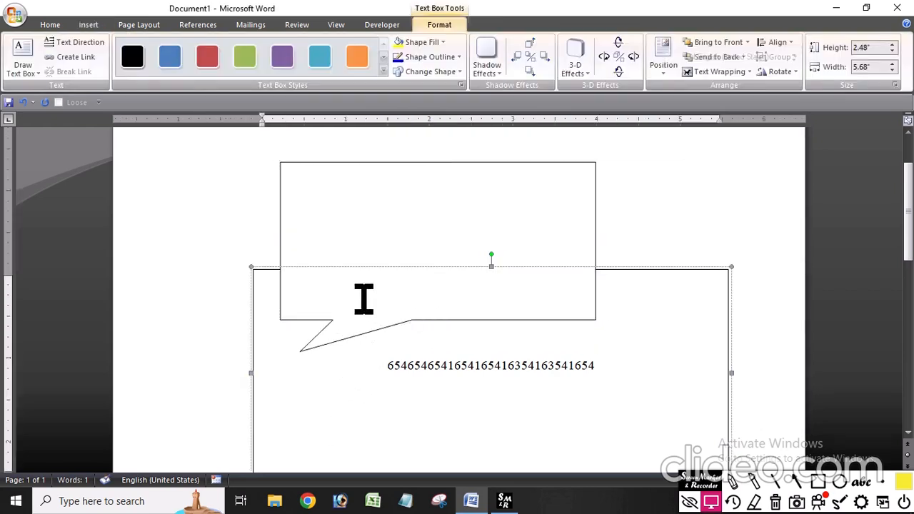
Lengthen the callout's pointer down to below and left of the sample text, and delete the callout.
{"action": "left_click", "coordinate": [318, 201]}
{"action": "key", "text": "Escape"}
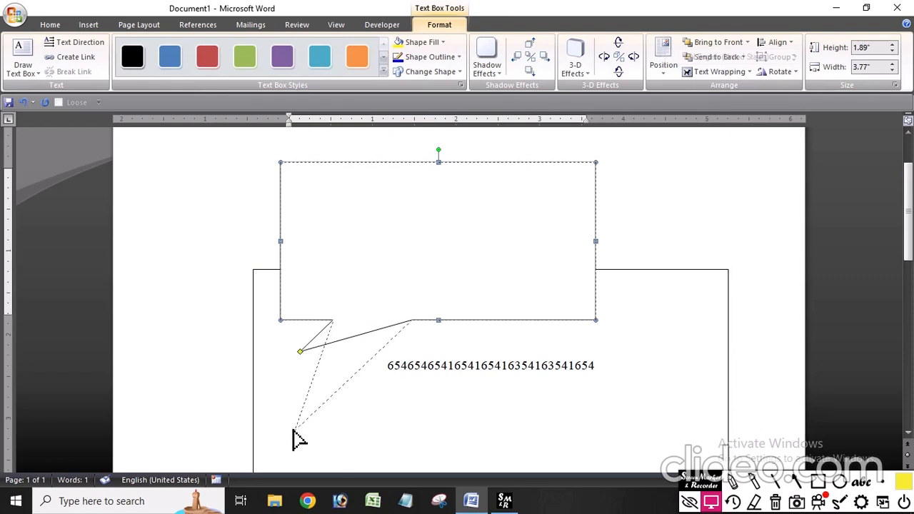
{"action": "left_click_drag", "start_coordinate": [292, 433], "coordinate": [294, 433]}
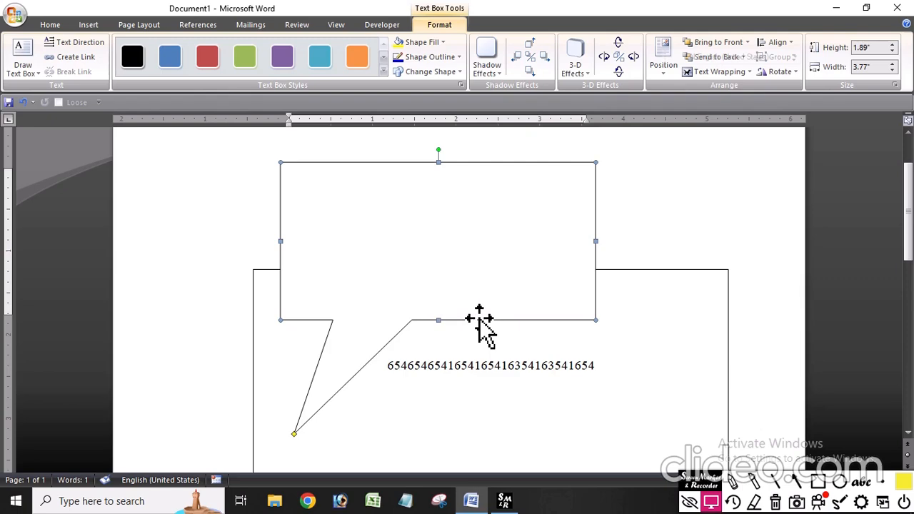
{"action": "key", "text": "Delete"}
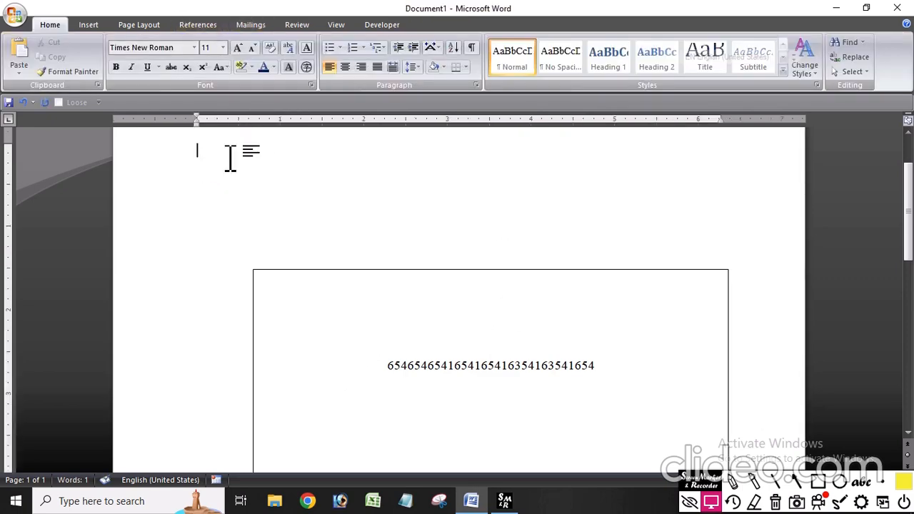
Insert several blank lines at the start of the document to shift the large rectangle down.
{"action": "key", "text": "Return"}
{"action": "key", "text": "Return"}
{"action": "key", "text": "Return"}
{"action": "key", "text": "Return"}
{"action": "key", "text": "Return"}
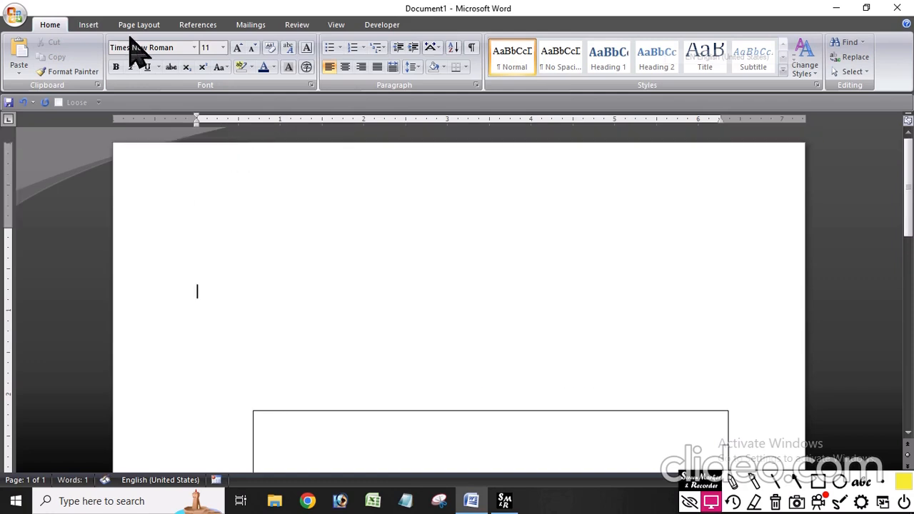
Draw an oval above the large rectangle, reshaped to about 1.42" high and 1.66" wide, and delete it.
{"action": "left_click", "coordinate": [97, 27]}
{"action": "left_click", "coordinate": [202, 68]}
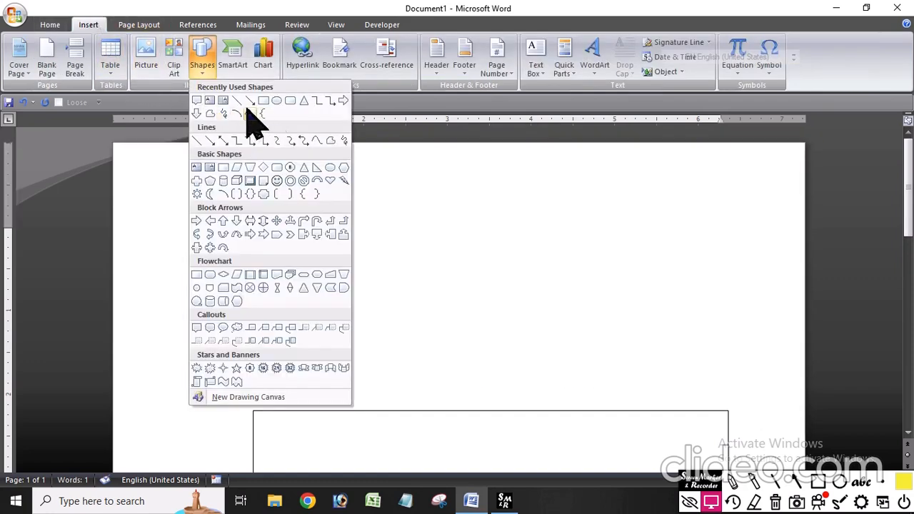
{"action": "left_click", "coordinate": [277, 101]}
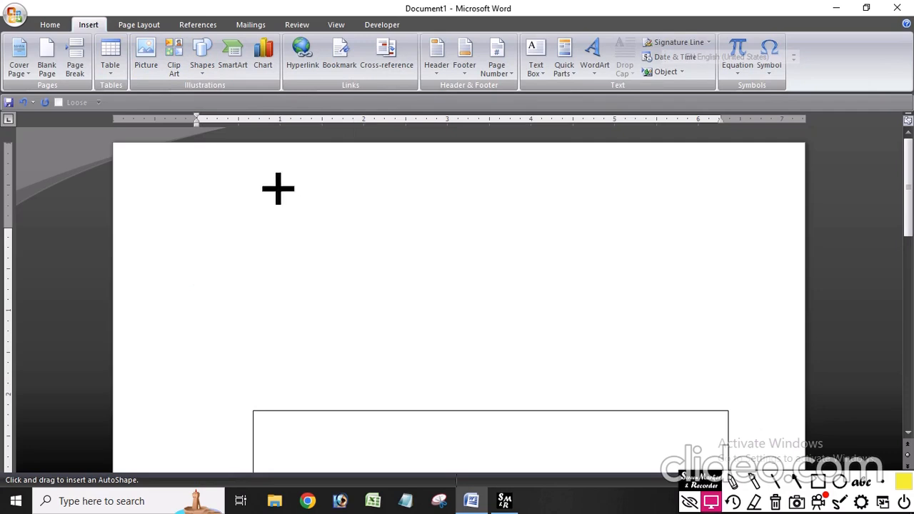
{"action": "mouse_move", "coordinate": [245, 187]}
{"action": "left_mouse_down"}
{"action": "mouse_move", "coordinate": [276, 200]}
{"action": "mouse_move", "coordinate": [337, 254]}
{"action": "mouse_move", "coordinate": [474, 268]}
{"action": "mouse_move", "coordinate": [431, 280]}
{"action": "mouse_move", "coordinate": [367, 233]}
{"action": "mouse_move", "coordinate": [494, 253]}
{"action": "mouse_move", "coordinate": [462, 286]}
{"action": "mouse_move", "coordinate": [421, 250]}
{"action": "mouse_move", "coordinate": [413, 228]}
{"action": "mouse_move", "coordinate": [515, 290]}
{"action": "mouse_move", "coordinate": [453, 298]}
{"action": "mouse_move", "coordinate": [600, 231]}
{"action": "mouse_move", "coordinate": [429, 154]}
{"action": "mouse_move", "coordinate": [351, 350]}
{"action": "mouse_move", "coordinate": [371, 322]}
{"action": "mouse_move", "coordinate": [668, 197]}
{"action": "left_mouse_up"}
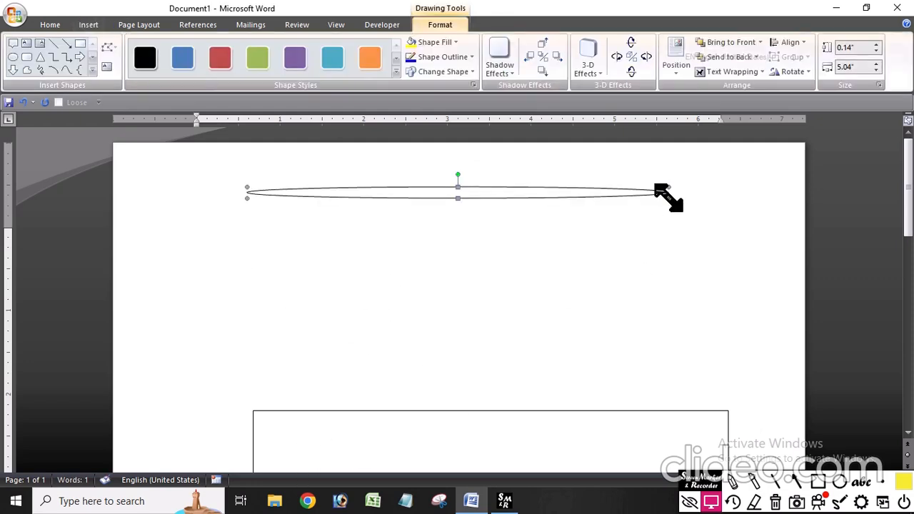
{"action": "left_click_drag", "start_coordinate": [389, 389], "coordinate": [287, 344]}
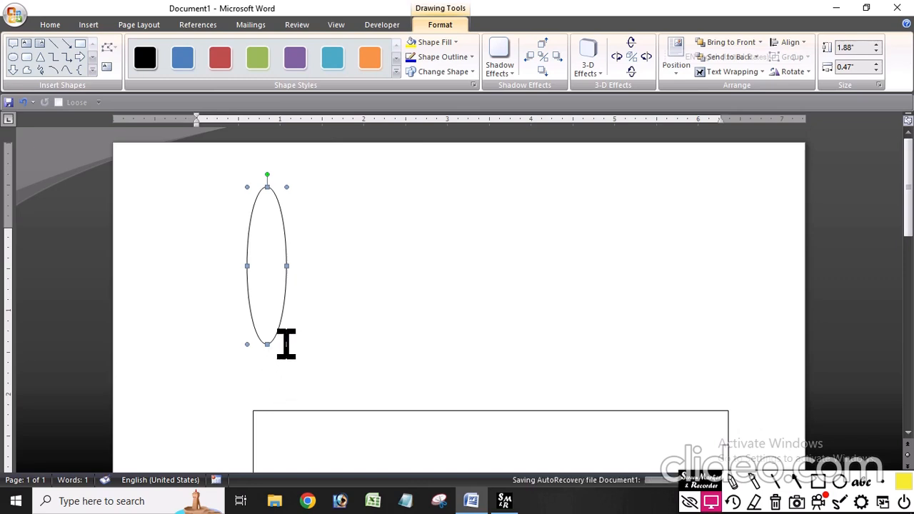
{"action": "left_click_drag", "start_coordinate": [286, 345], "coordinate": [386, 305]}
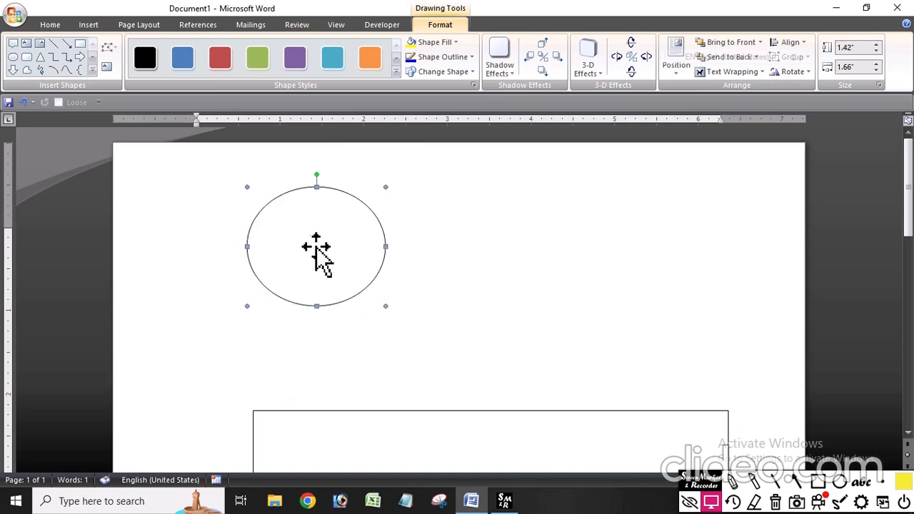
{"action": "key", "text": "Delete"}
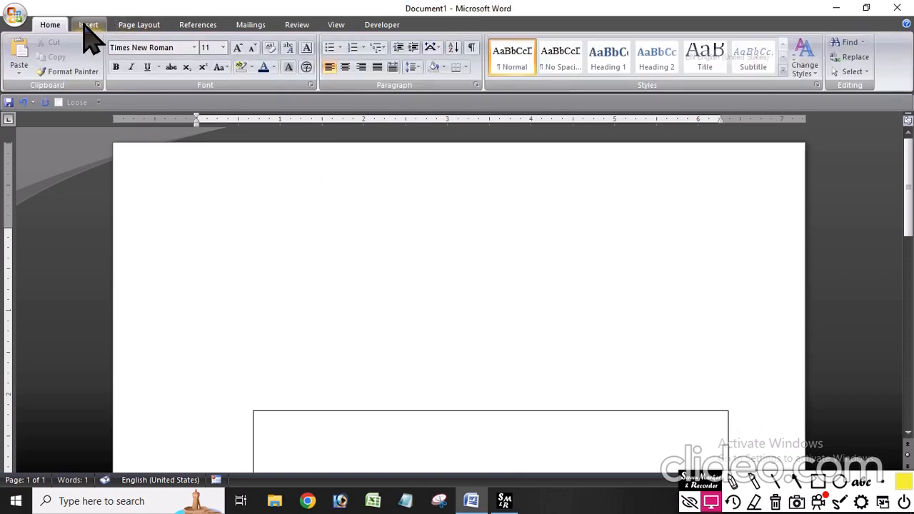
Draw a perfect circle about 2.18" in diameter above the large rectangle and delete it.
{"action": "left_click", "coordinate": [88, 25]}
{"action": "left_click", "coordinate": [206, 66]}
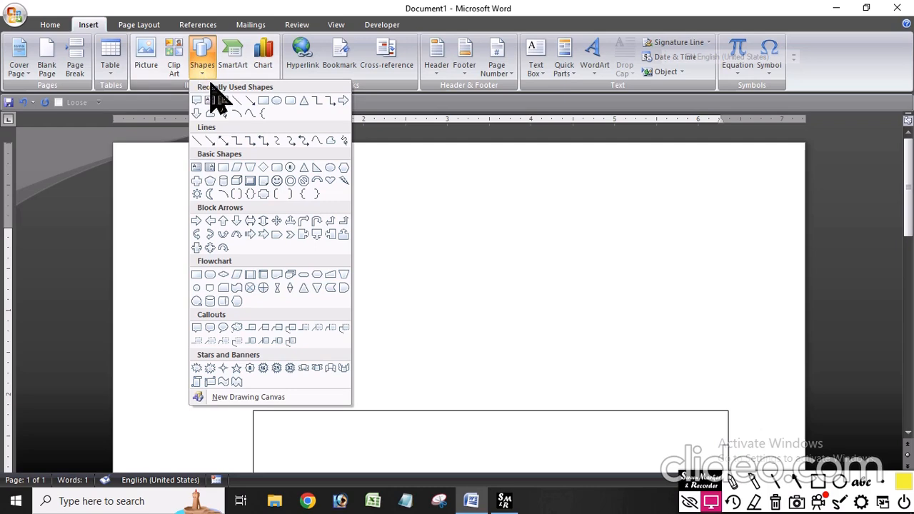
{"action": "left_click", "coordinate": [278, 101]}
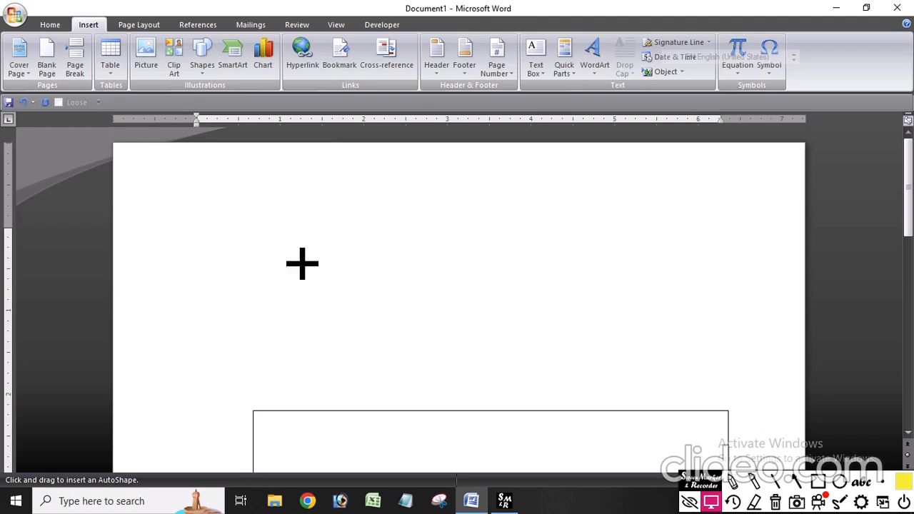
{"action": "mouse_move", "coordinate": [247, 204]}
{"action": "left_mouse_down"}
{"action": "mouse_move", "coordinate": [321, 296]}
{"action": "mouse_move", "coordinate": [406, 321]}
{"action": "mouse_move", "coordinate": [436, 298]}
{"action": "mouse_move", "coordinate": [427, 263]}
{"action": "left_mouse_up"}
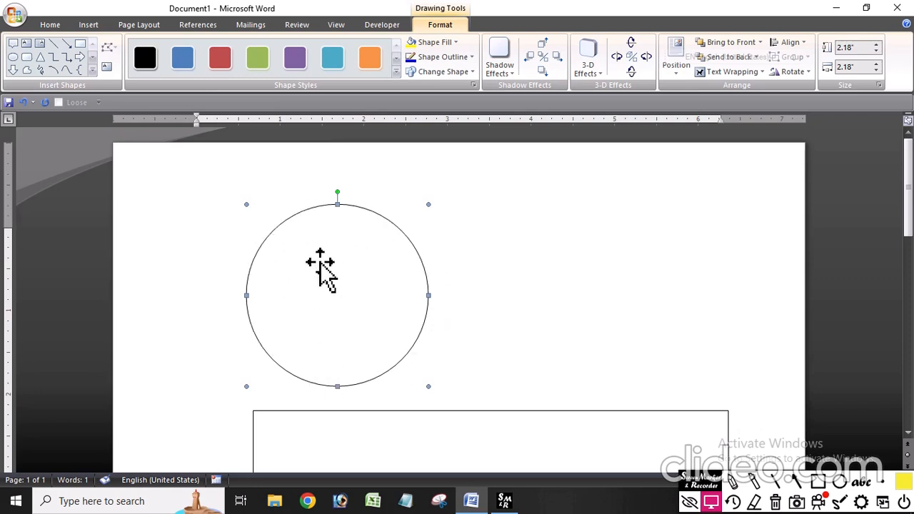
{"action": "left_click", "coordinate": [616, 282]}
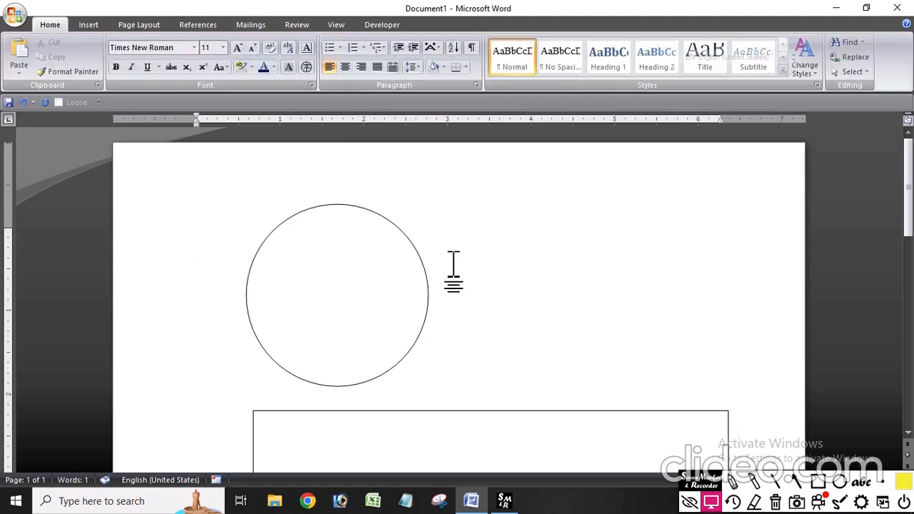
{"action": "left_click", "coordinate": [388, 310]}
{"action": "key", "text": "Delete"}
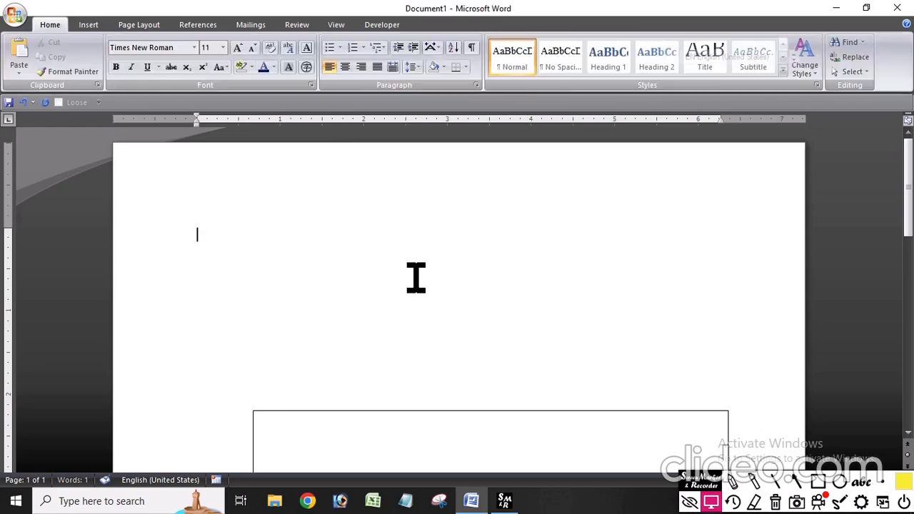
Draw an oval about 1.21" high and 2.23" wide above the large rectangle and move it up and left.
{"action": "left_click", "coordinate": [89, 25]}
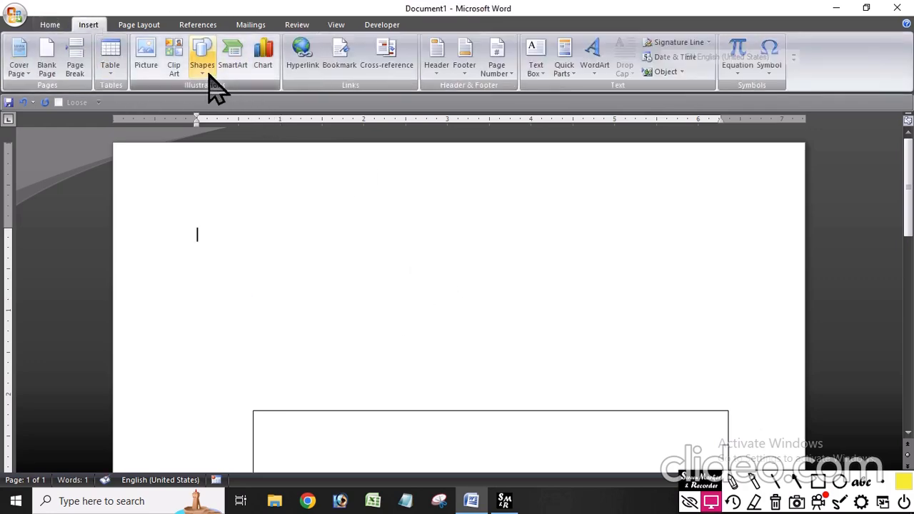
{"action": "left_click", "coordinate": [203, 59]}
{"action": "left_click", "coordinate": [276, 101]}
{"action": "mouse_move", "coordinate": [243, 226]}
{"action": "left_mouse_down"}
{"action": "mouse_move", "coordinate": [368, 302]}
{"action": "mouse_move", "coordinate": [430, 327]}
{"action": "left_mouse_up"}
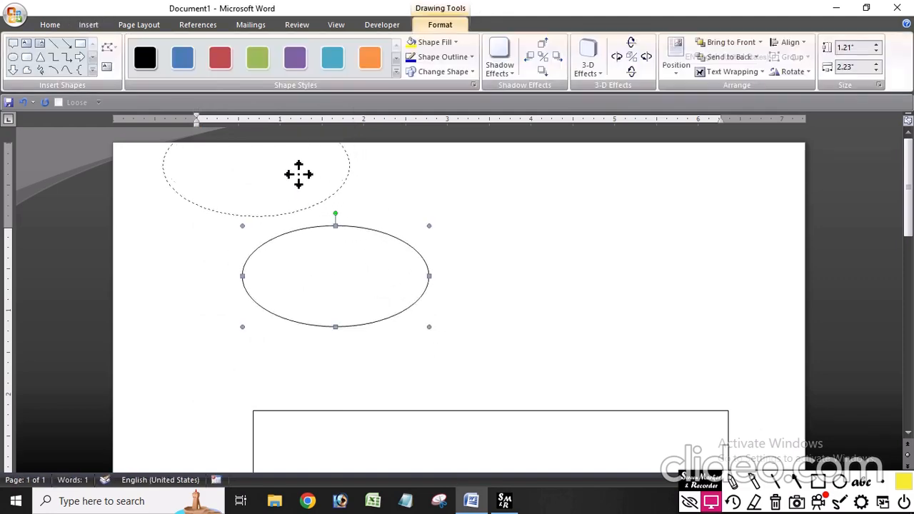
{"action": "left_click_drag", "start_coordinate": [299, 174], "coordinate": [331, 235]}
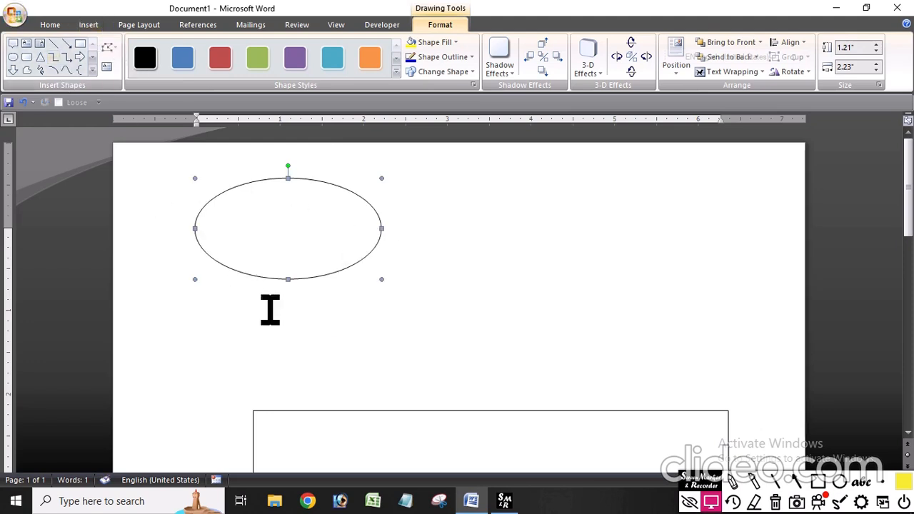
Draw a triangle about 1.78" high and 0.69" wide beside the oval, rotate its tip down and right, and move it onto the oval.
{"action": "left_click", "coordinate": [89, 24]}
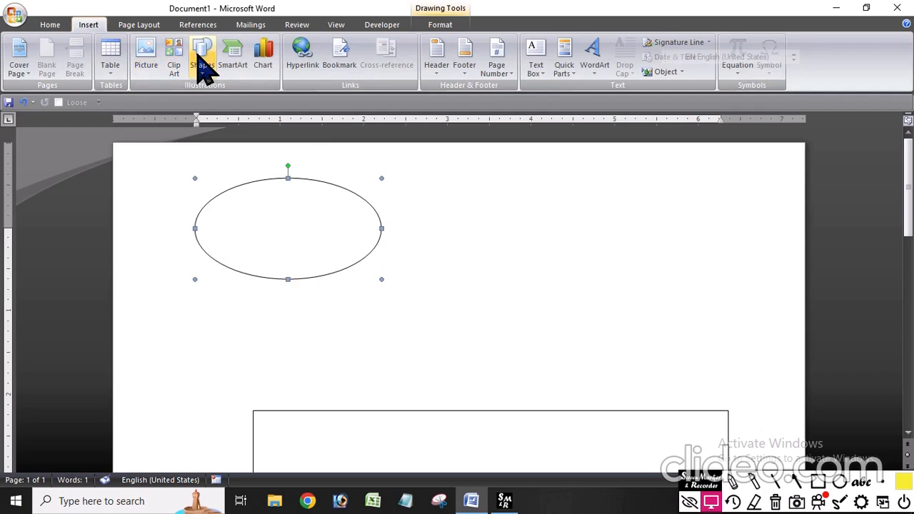
{"action": "left_click", "coordinate": [202, 63]}
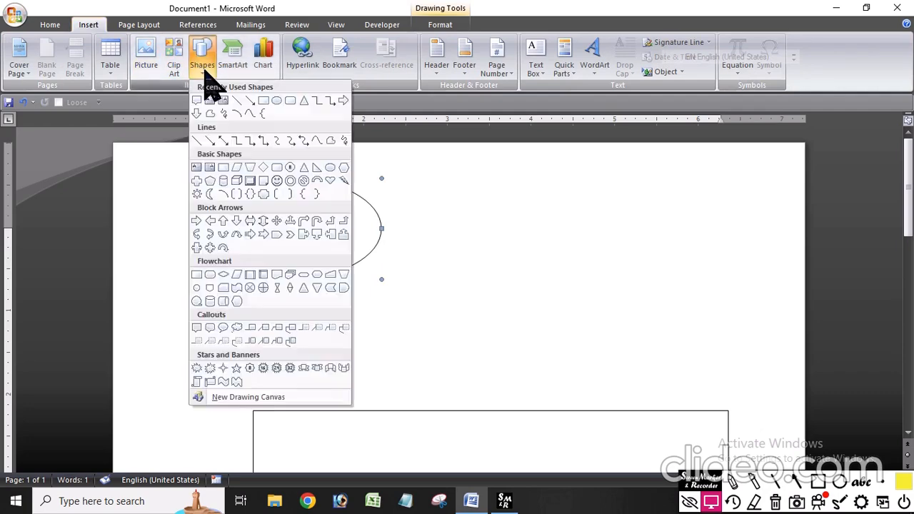
{"action": "left_click", "coordinate": [305, 101]}
{"action": "mouse_move", "coordinate": [445, 194]}
{"action": "left_mouse_down"}
{"action": "mouse_move", "coordinate": [537, 329]}
{"action": "mouse_move", "coordinate": [500, 342]}
{"action": "left_mouse_up"}
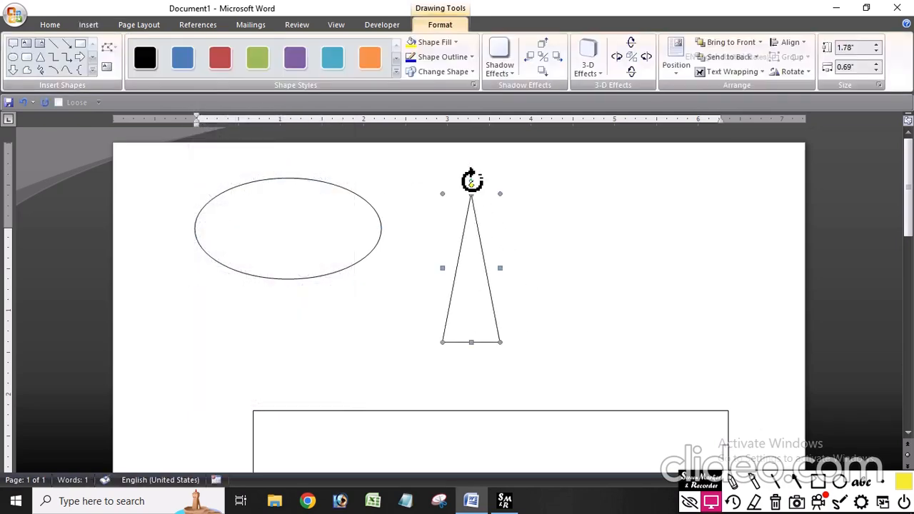
{"action": "left_click_drag", "start_coordinate": [472, 181], "coordinate": [560, 377]}
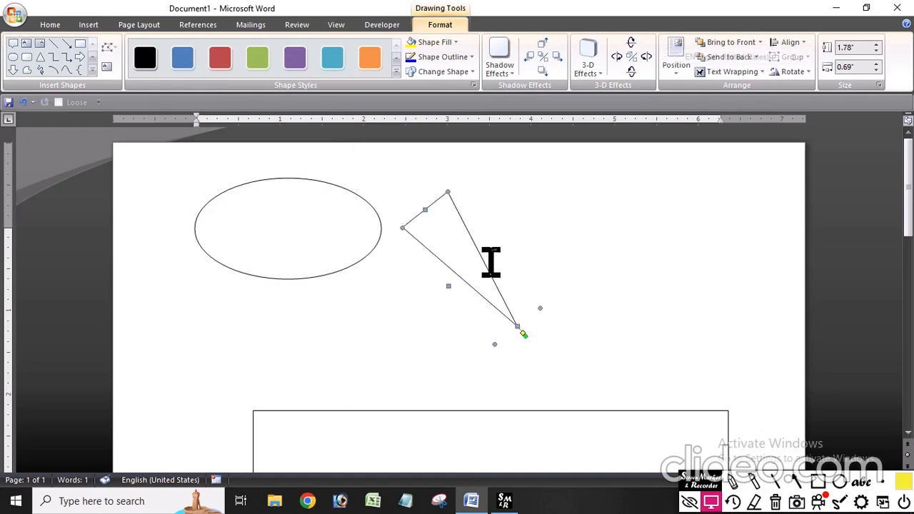
{"action": "left_click_drag", "start_coordinate": [491, 262], "coordinate": [353, 290]}
{"action": "left_click", "coordinate": [451, 315]}
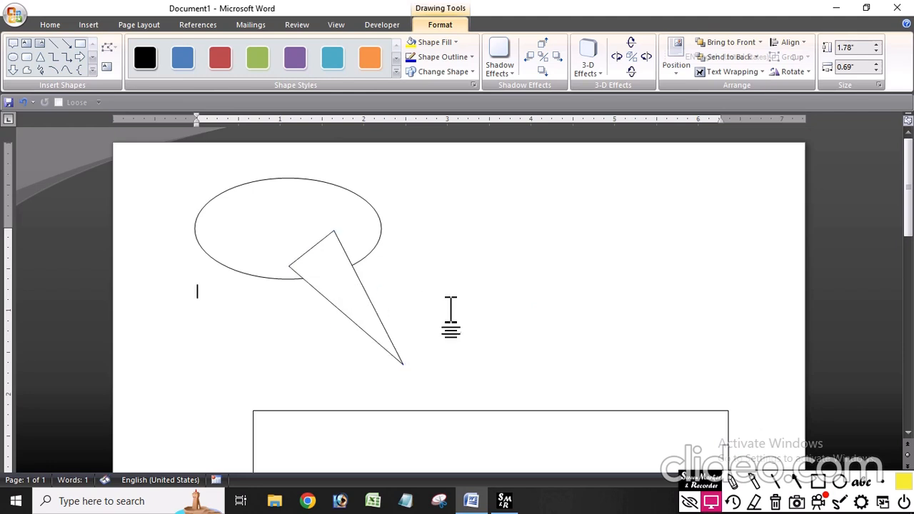
Send the rotated triangle behind the oval so they form a speech-bubble shape.
{"action": "left_click", "coordinate": [334, 282]}
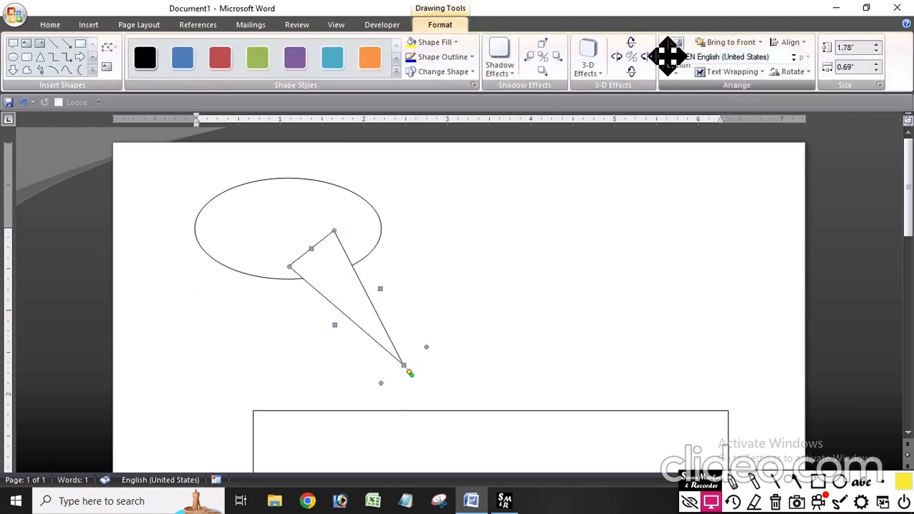
{"action": "left_click_drag", "start_coordinate": [668, 54], "coordinate": [766, 102]}
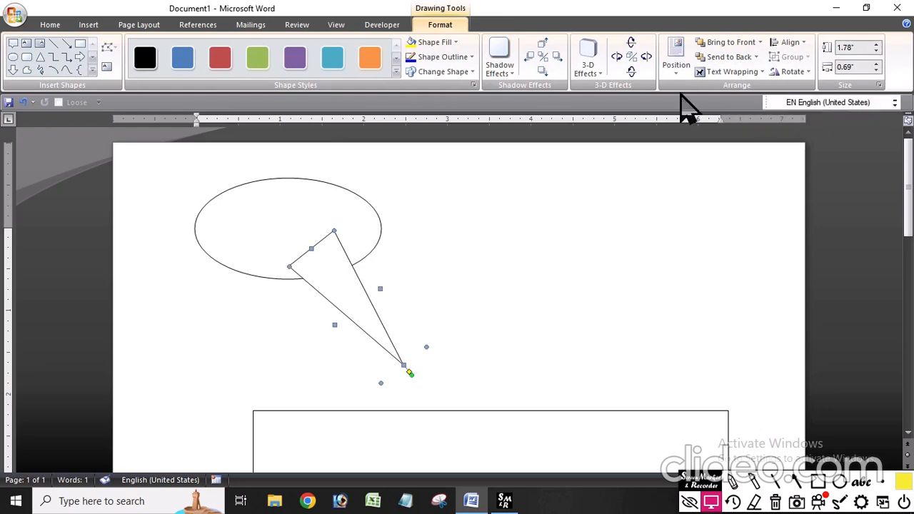
{"action": "left_click", "coordinate": [728, 57]}
{"action": "left_click", "coordinate": [625, 276]}
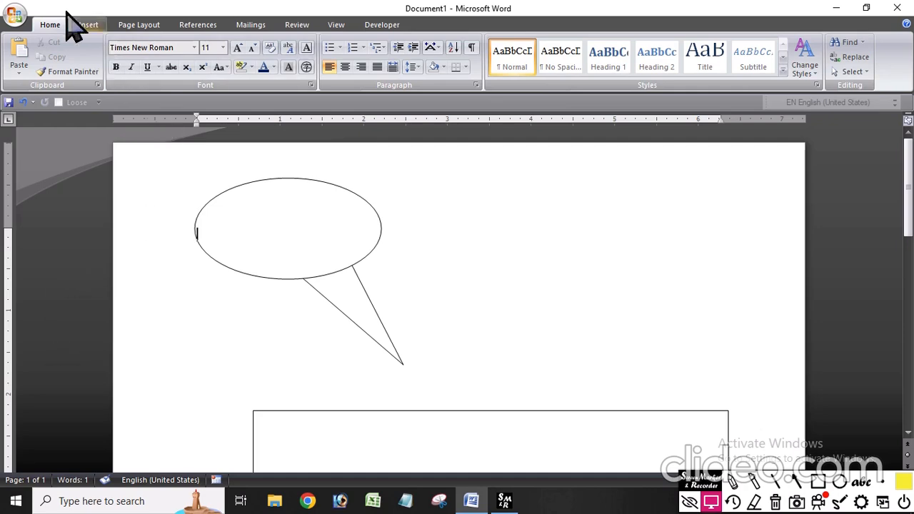
Move the oval down and slightly right so it covers more of the triangle.
{"action": "left_click", "coordinate": [92, 28]}
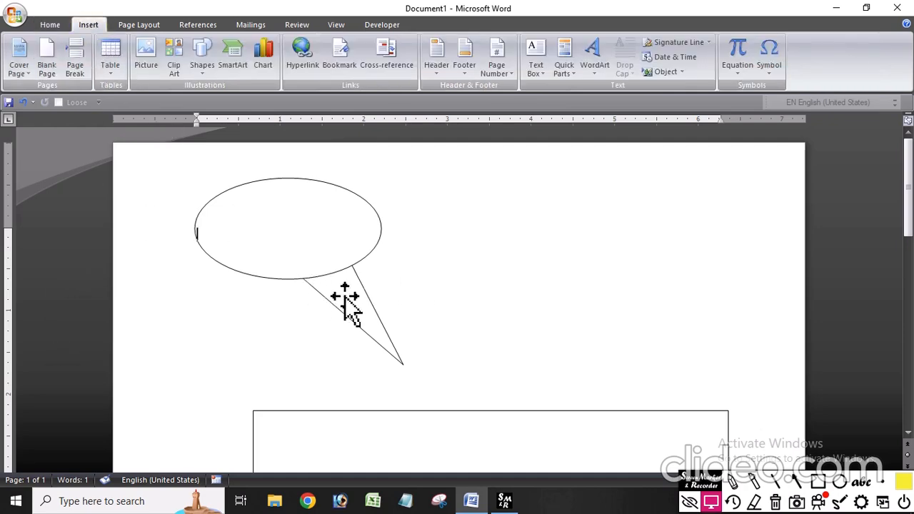
{"action": "left_click", "coordinate": [322, 280]}
{"action": "left_click", "coordinate": [276, 230]}
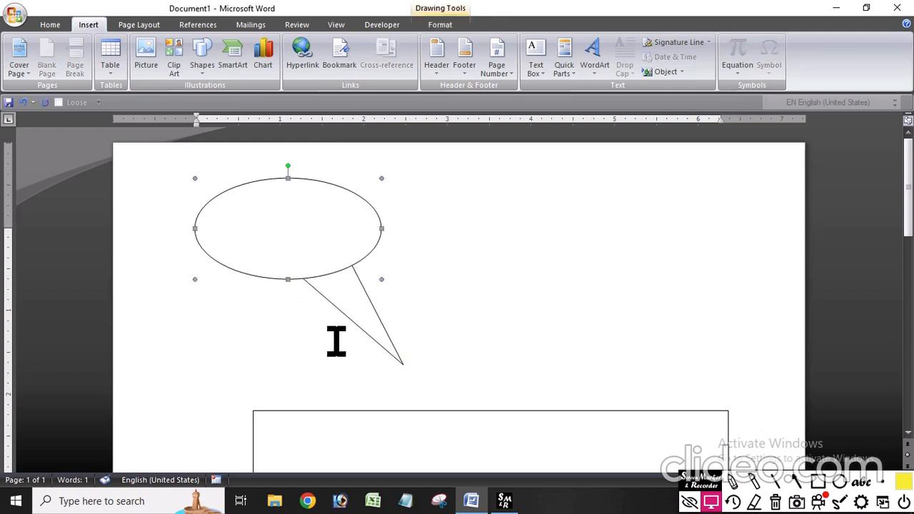
{"action": "left_click", "coordinate": [427, 308]}
{"action": "left_click", "coordinate": [283, 259]}
{"action": "left_click_drag", "start_coordinate": [283, 259], "coordinate": [294, 308]}
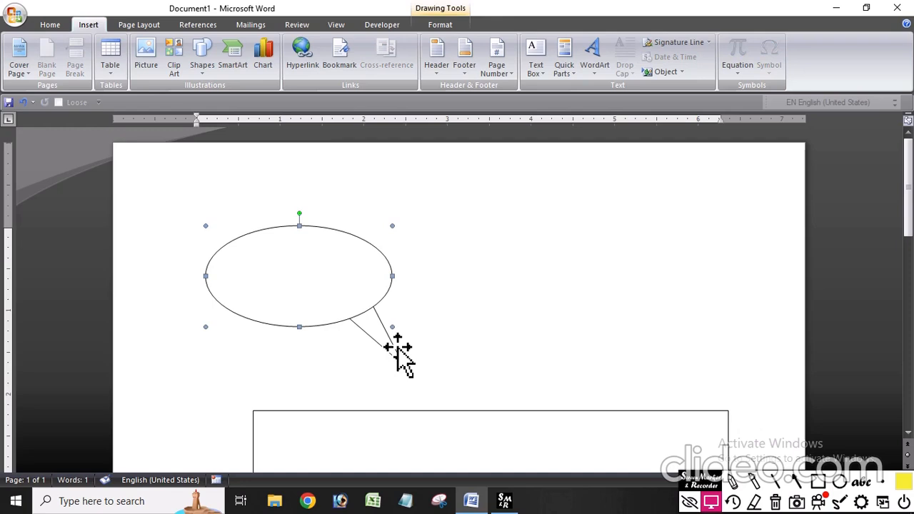
{"action": "left_click", "coordinate": [400, 348]}
{"action": "left_click", "coordinate": [332, 303]}
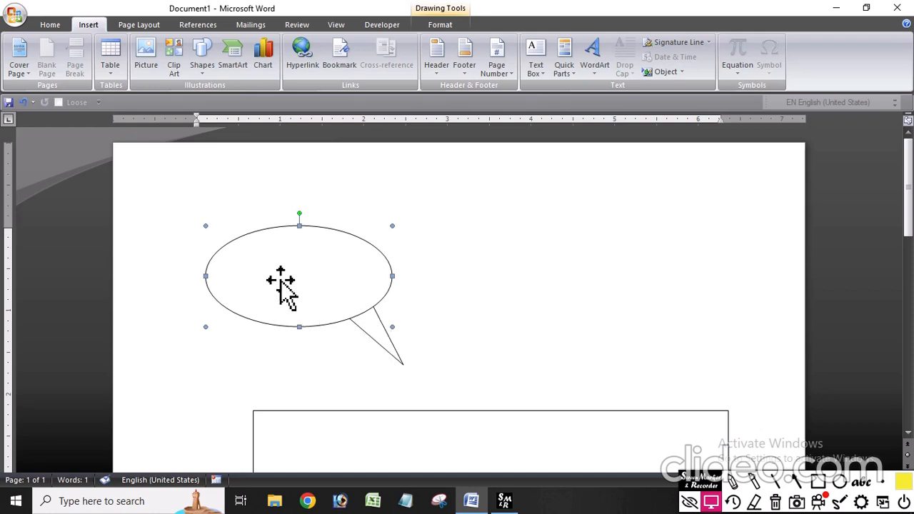
{"action": "right_click", "coordinate": [301, 280]}
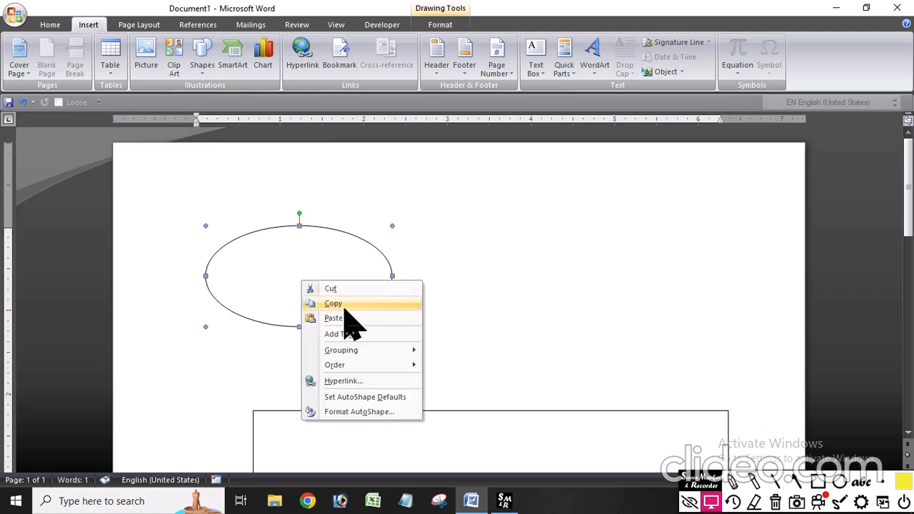
{"action": "left_click", "coordinate": [377, 336]}
{"action": "type", "text": "564654654641"}
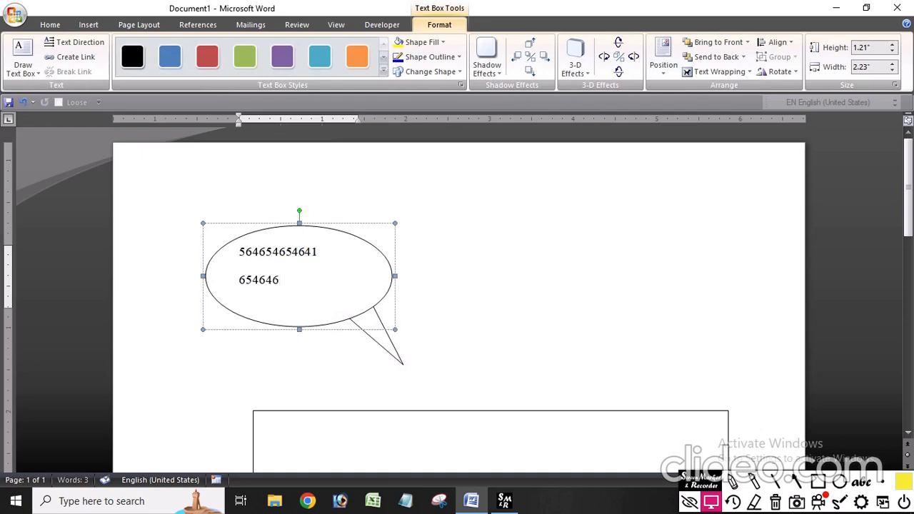
{"action": "left_click", "coordinate": [462, 350]}
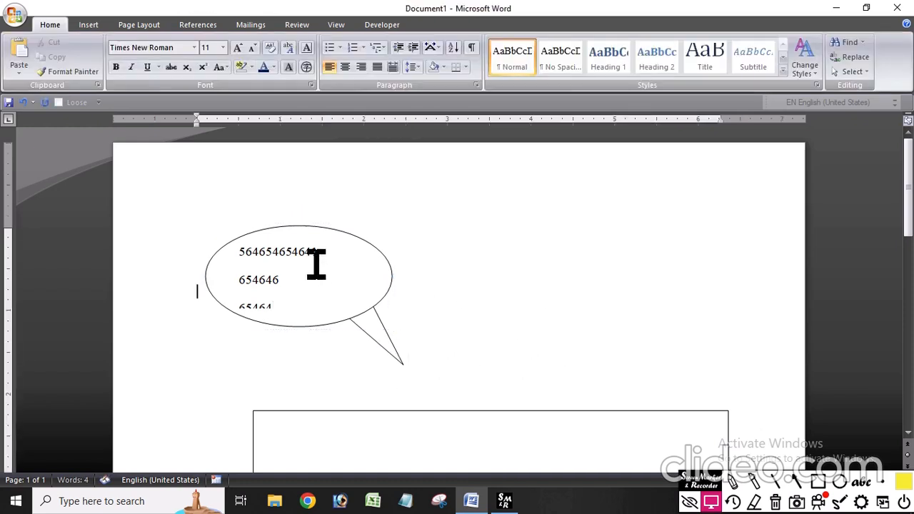
Delete the oval with its text, the triangle and the large rectangle from the page.
{"action": "left_click", "coordinate": [316, 259]}
{"action": "left_click", "coordinate": [333, 229]}
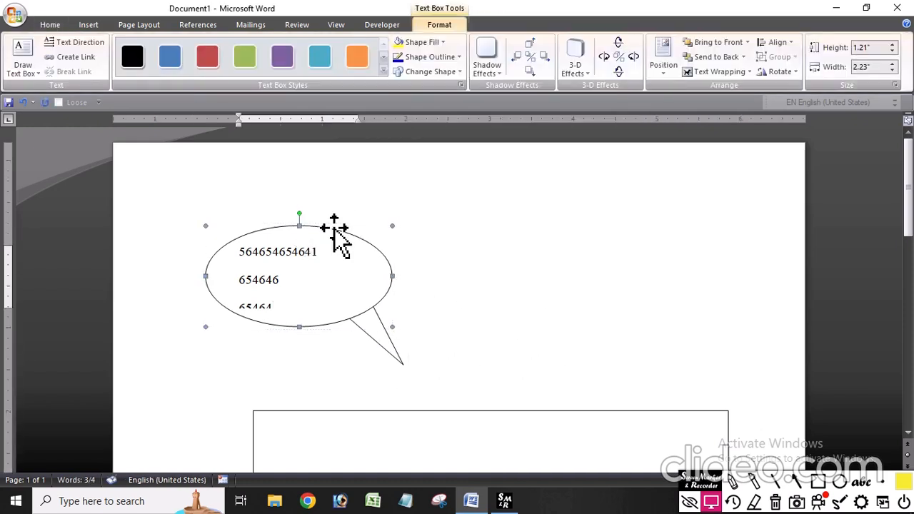
{"action": "key", "text": "Delete"}
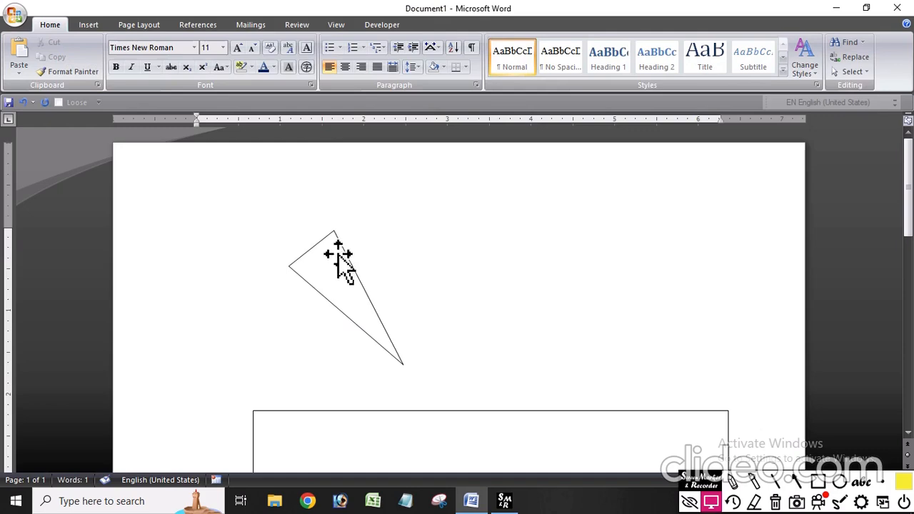
{"action": "left_click", "coordinate": [338, 254]}
{"action": "key", "text": "Delete"}
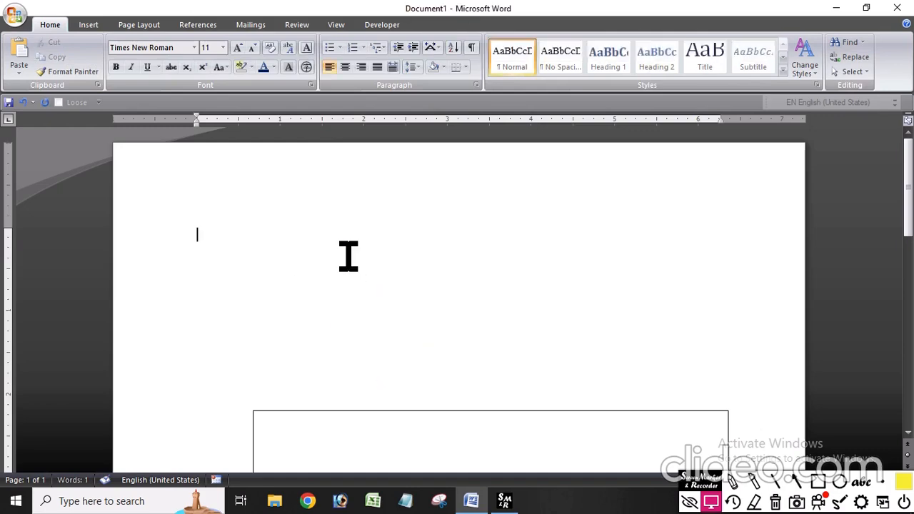
{"action": "left_click", "coordinate": [393, 416]}
{"action": "key", "text": "Delete"}
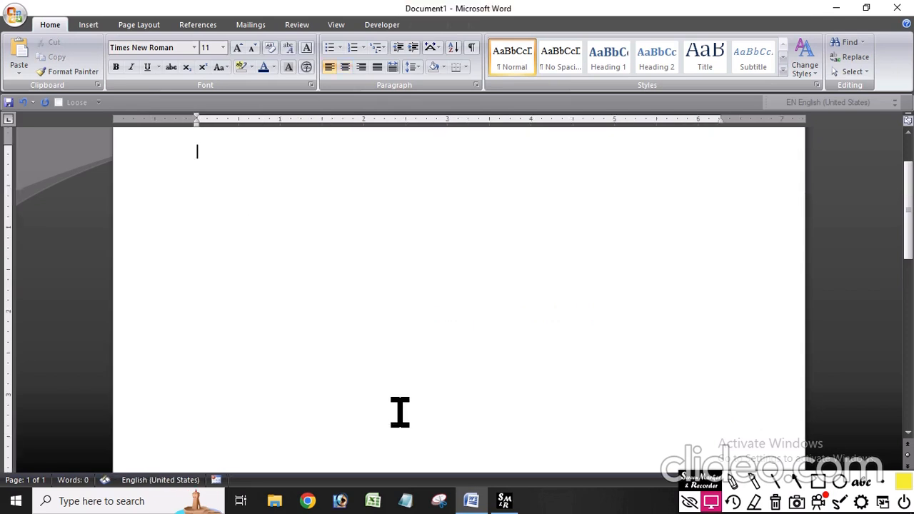
Draw an oval about 1.08" high and 2.58" wide in the middle of the empty page.
{"action": "left_click", "coordinate": [90, 26]}
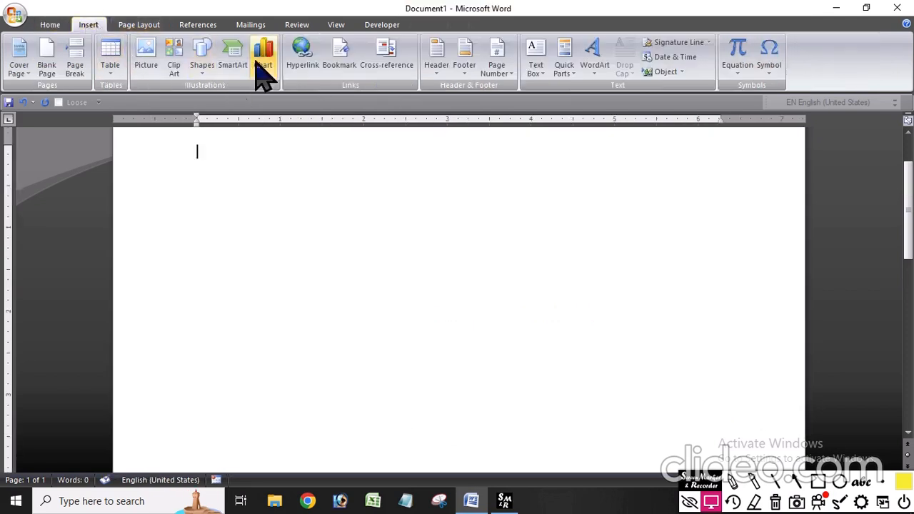
{"action": "left_click", "coordinate": [204, 68]}
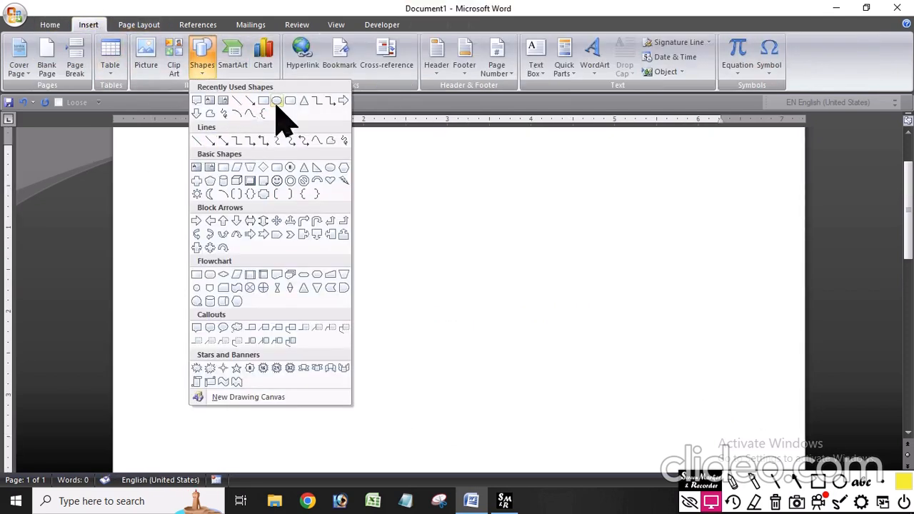
{"action": "left_click", "coordinate": [277, 103]}
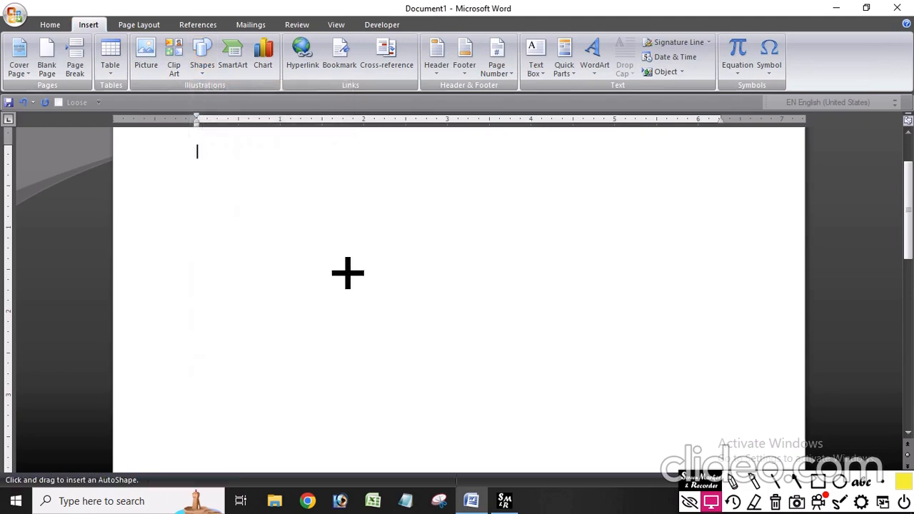
{"action": "left_click_drag", "start_coordinate": [304, 245], "coordinate": [516, 337]}
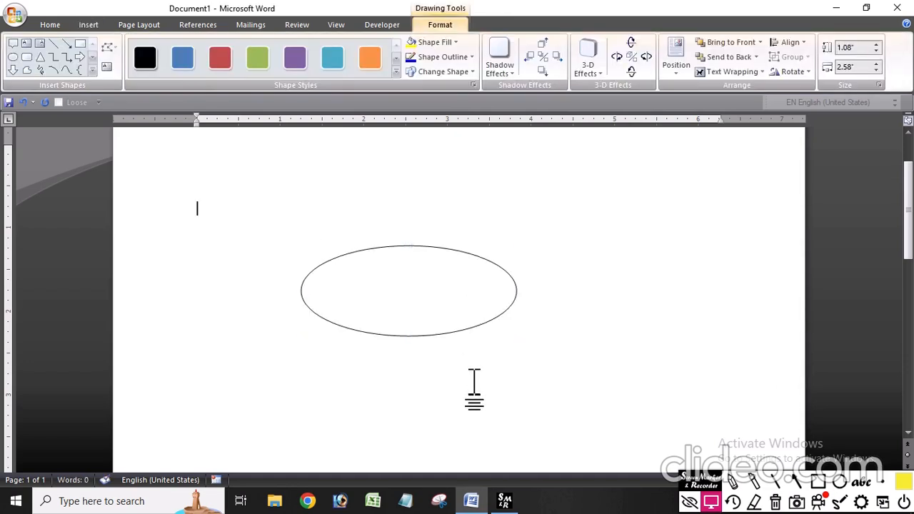
Add the text INDIA inside the oval.
{"action": "left_click", "coordinate": [423, 304]}
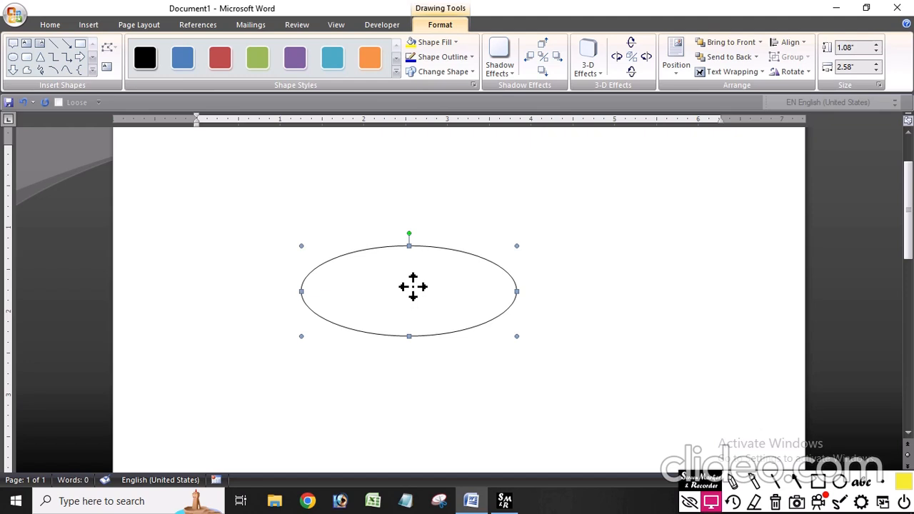
{"action": "right_click", "coordinate": [413, 286]}
{"action": "left_click", "coordinate": [465, 341]}
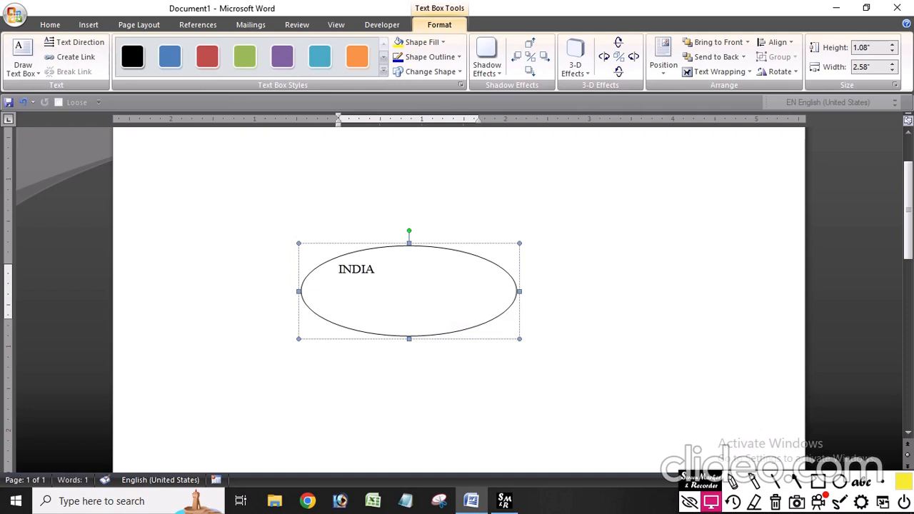
Enlarge the INDIA text in the oval stepwise to 36 pt.
{"action": "left_click", "coordinate": [50, 24]}
{"action": "left_click", "coordinate": [477, 266]}
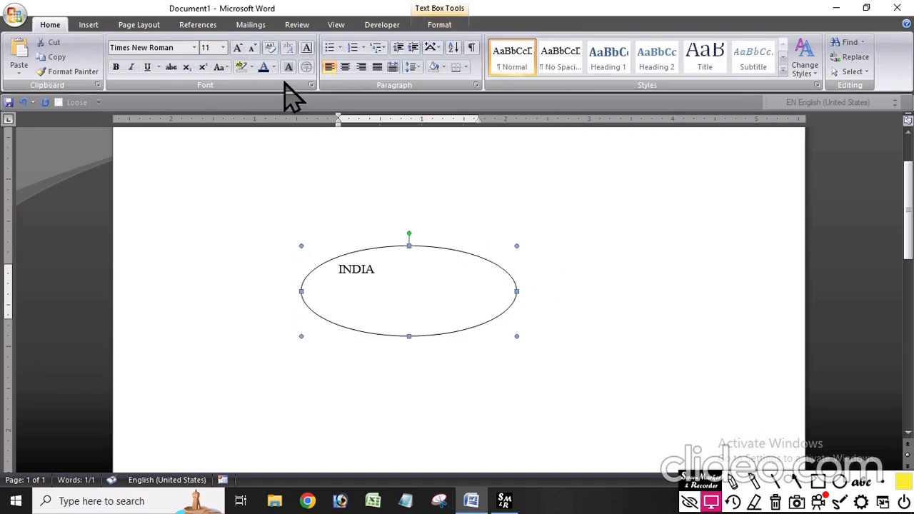
{"action": "left_click", "coordinate": [240, 48]}
{"action": "left_click", "coordinate": [240, 49]}
{"action": "left_click", "coordinate": [240, 49]}
{"action": "left_click", "coordinate": [240, 49]}
{"action": "left_click", "coordinate": [241, 48]}
{"action": "left_click", "coordinate": [240, 49]}
{"action": "left_click", "coordinate": [240, 49]}
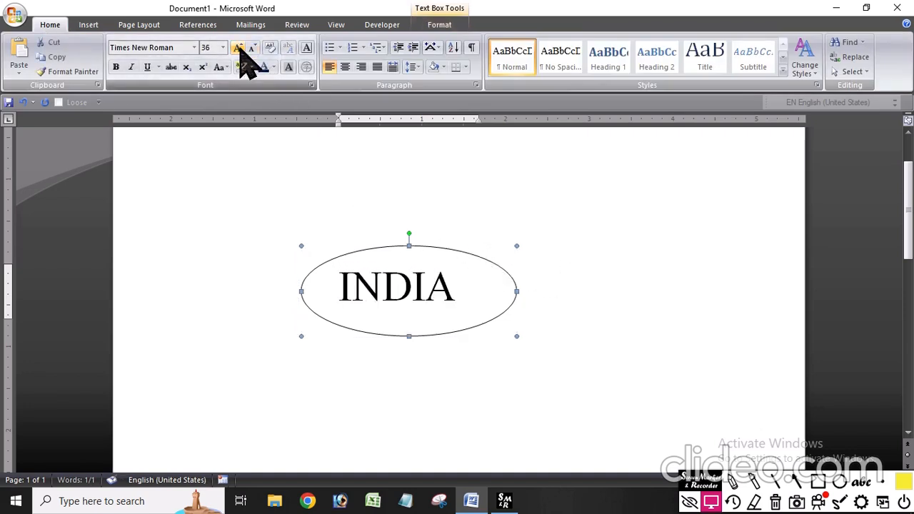
{"action": "left_click", "coordinate": [240, 49]}
{"action": "left_click", "coordinate": [254, 49]}
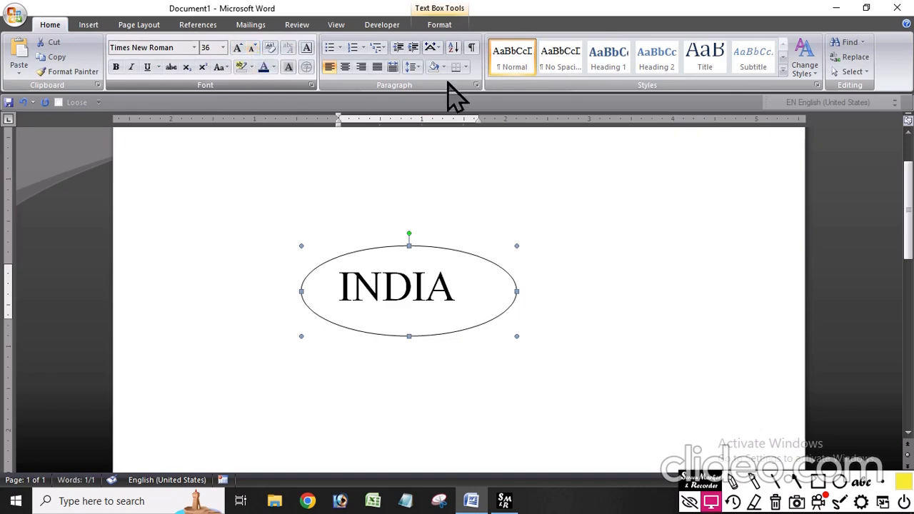
Center the INDIA text in the oval and set its font size to 40.
{"action": "left_click", "coordinate": [347, 68]}
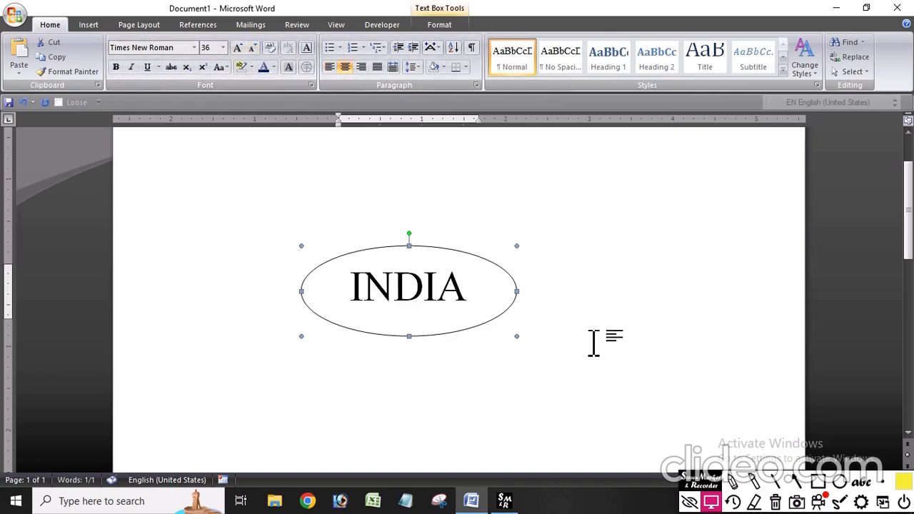
{"action": "left_click", "coordinate": [238, 48]}
{"action": "left_click", "coordinate": [252, 48]}
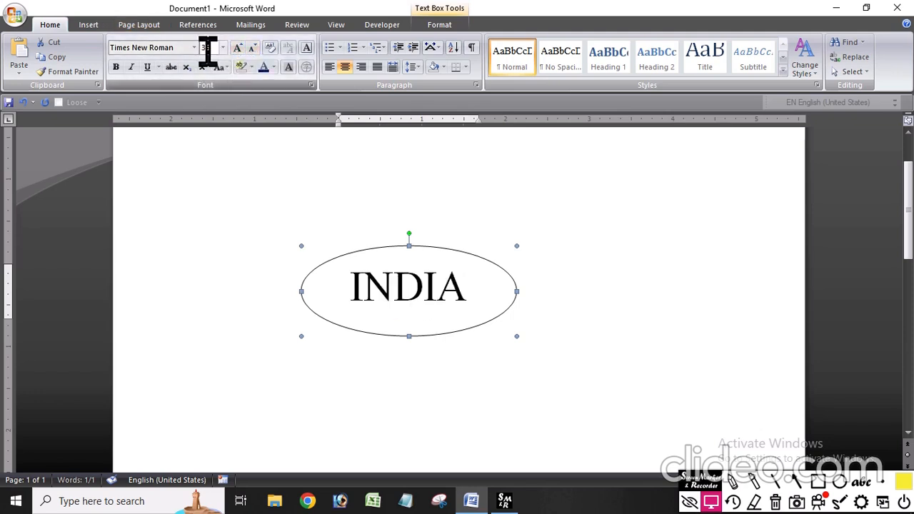
{"action": "key", "text": "BackSpace"}
{"action": "key", "text": "BackSpace"}
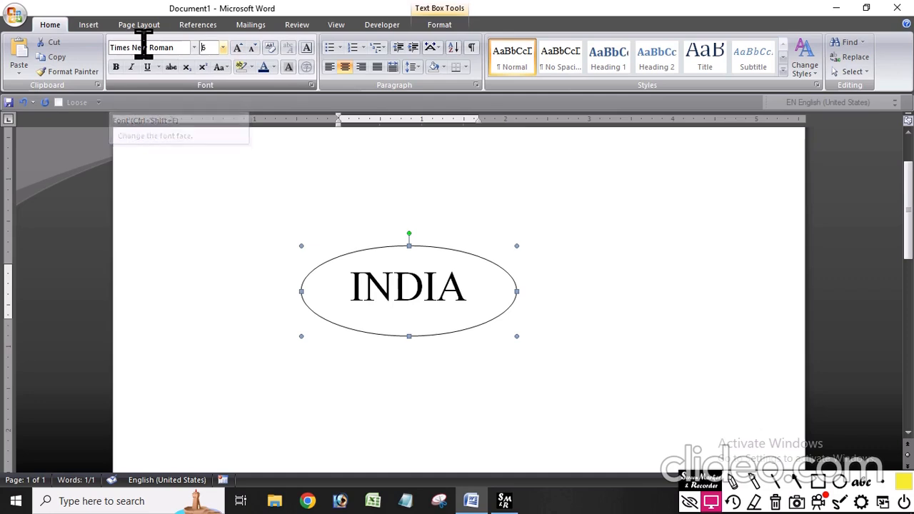
{"action": "type", "text": "40"}
{"action": "key", "text": "Return"}
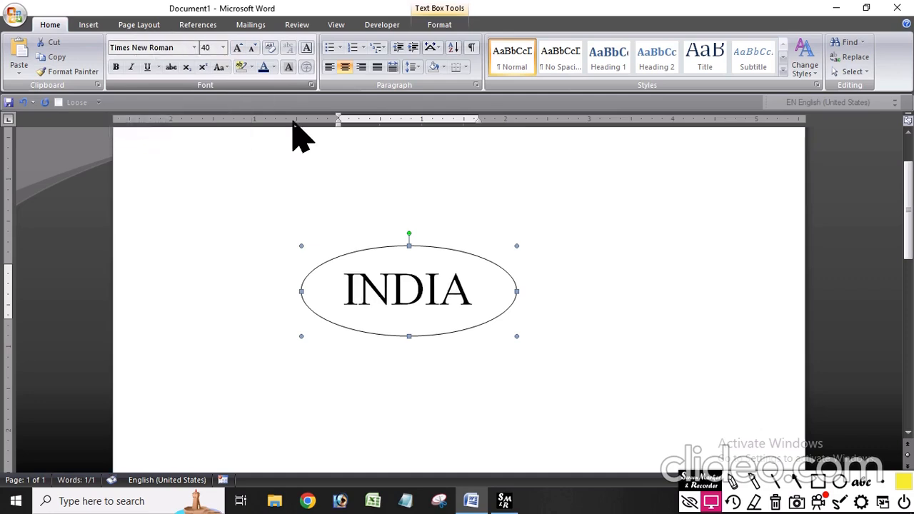
Delete the INDIA text from inside the oval, keeping the shape.
{"action": "left_click", "coordinate": [604, 321]}
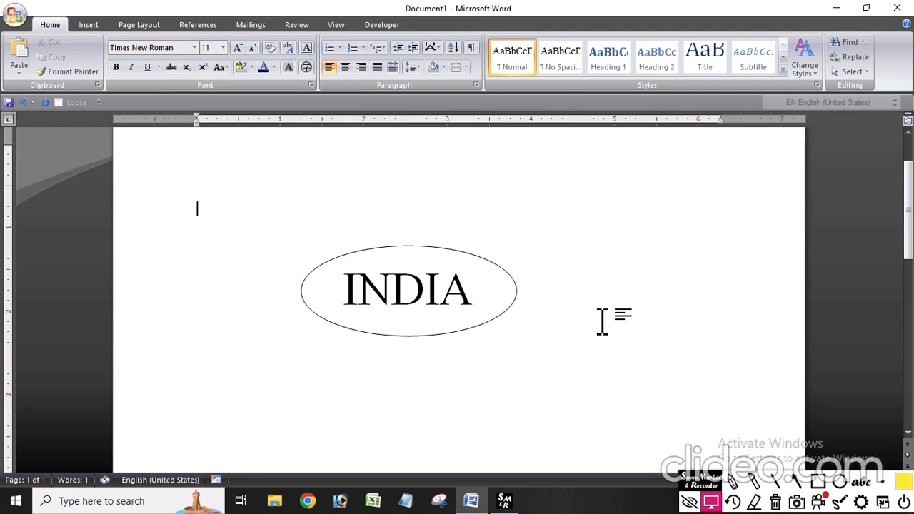
{"action": "left_click", "coordinate": [429, 329]}
{"action": "left_click", "coordinate": [477, 290]}
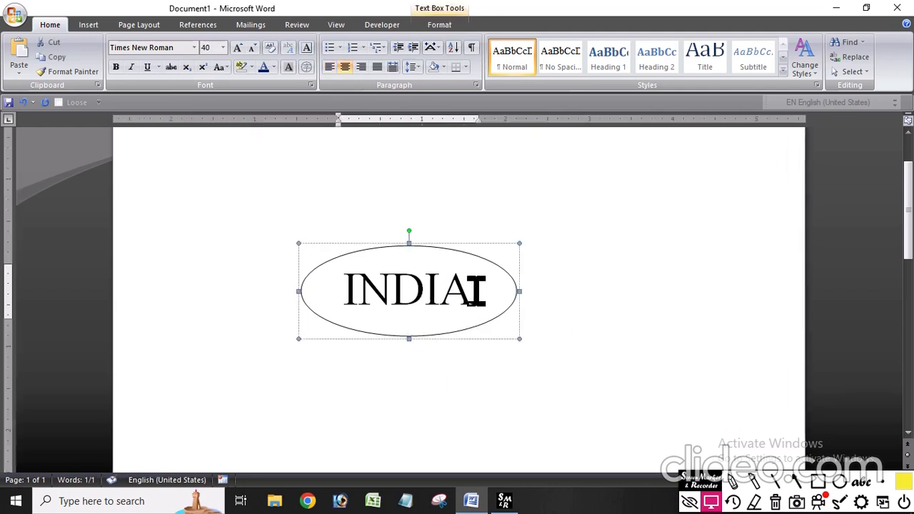
{"action": "left_click_drag", "start_coordinate": [482, 296], "coordinate": [307, 280]}
{"action": "key", "text": "Delete"}
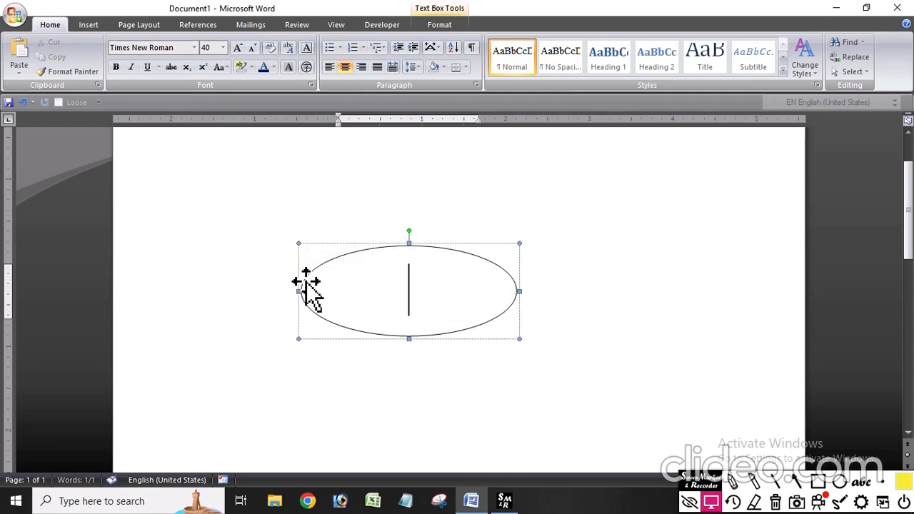
Delete the empty oval from the page.
{"action": "left_click", "coordinate": [664, 335]}
{"action": "left_click", "coordinate": [431, 269]}
{"action": "left_click", "coordinate": [433, 250]}
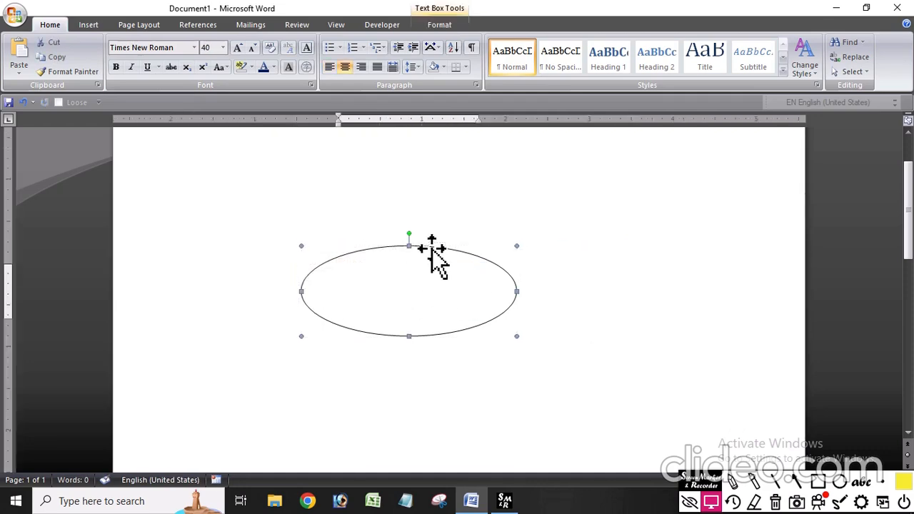
{"action": "key", "text": "Delete"}
Draw a new oval about 3.62" wide and 1.79" high near the middle of the page.
{"action": "left_click", "coordinate": [88, 24]}
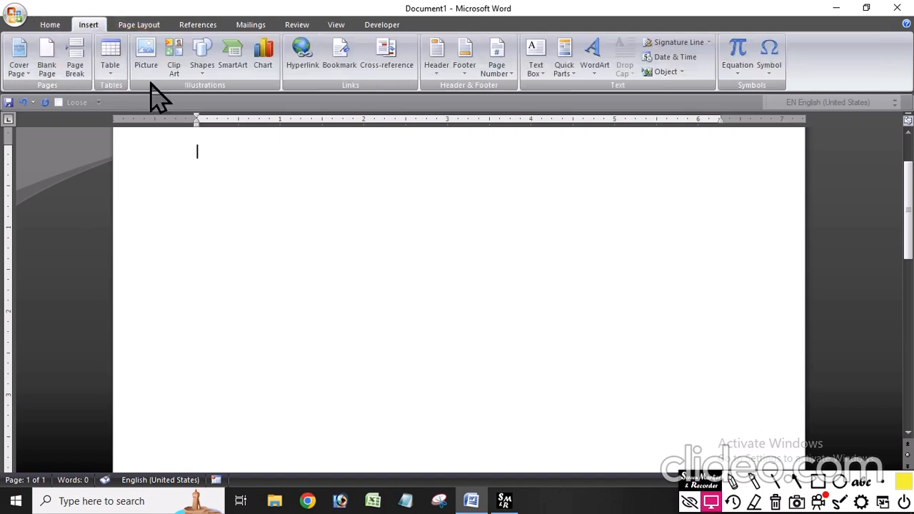
{"action": "left_click", "coordinate": [203, 65]}
{"action": "left_click", "coordinate": [281, 140]}
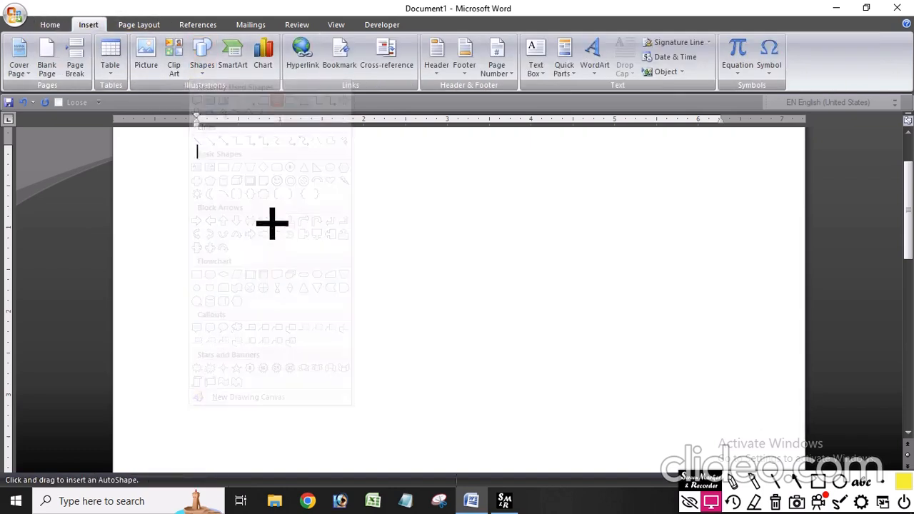
{"action": "mouse_move", "coordinate": [253, 199]}
{"action": "left_mouse_down"}
{"action": "mouse_move", "coordinate": [541, 367]}
{"action": "mouse_move", "coordinate": [676, 402]}
{"action": "mouse_move", "coordinate": [555, 351]}
{"action": "left_mouse_up"}
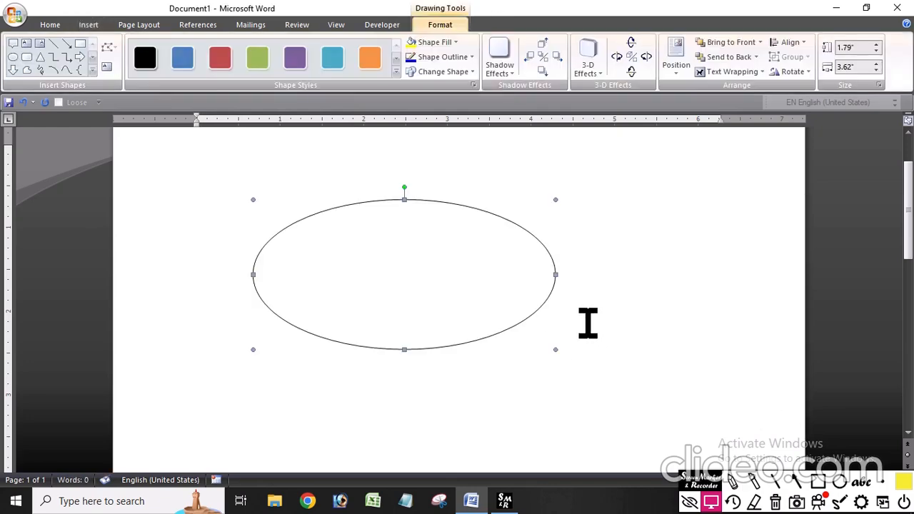
{"action": "left_click", "coordinate": [599, 214]}
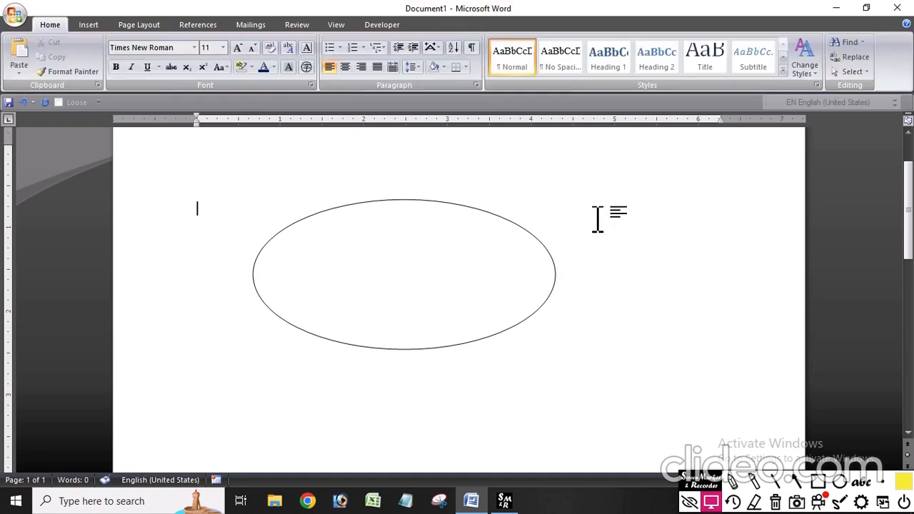
Draw a text box about 4.21" wide and 1.79" high over the oval and enter INDIA in it.
{"action": "left_click", "coordinate": [89, 25]}
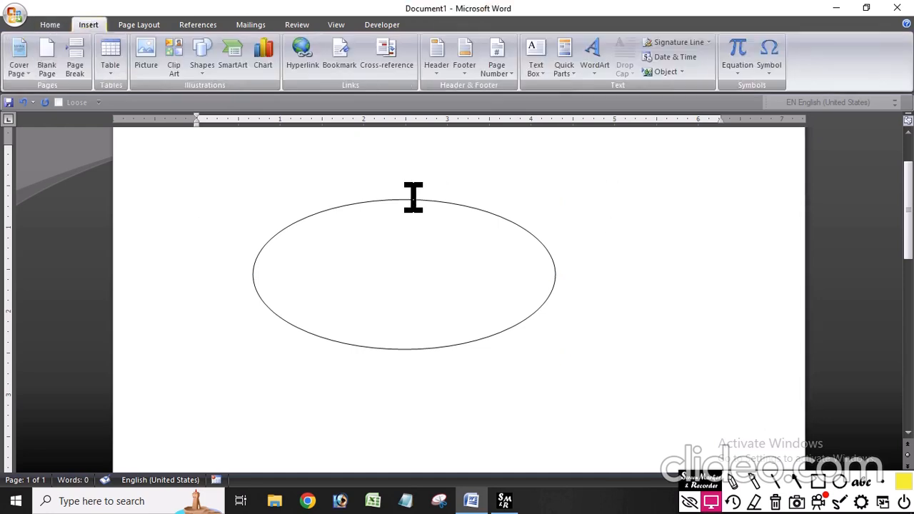
{"action": "left_click", "coordinate": [547, 75]}
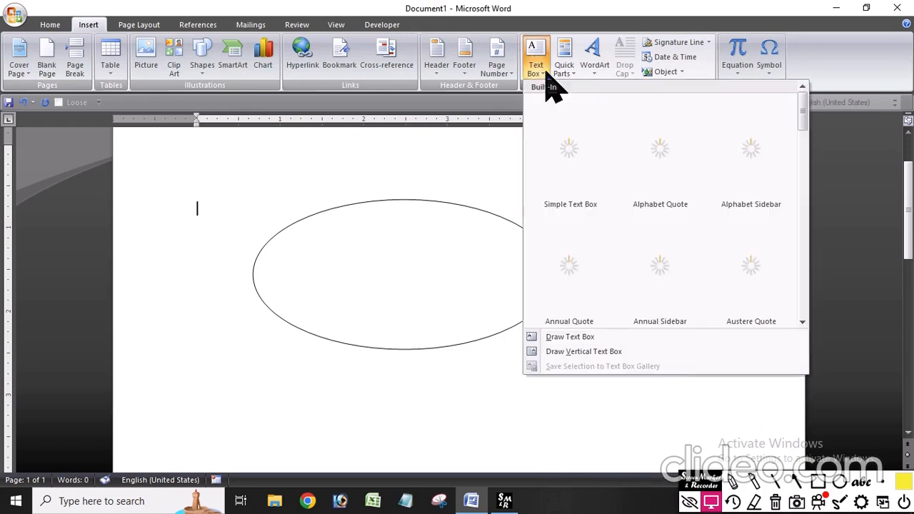
{"action": "left_click", "coordinate": [591, 338]}
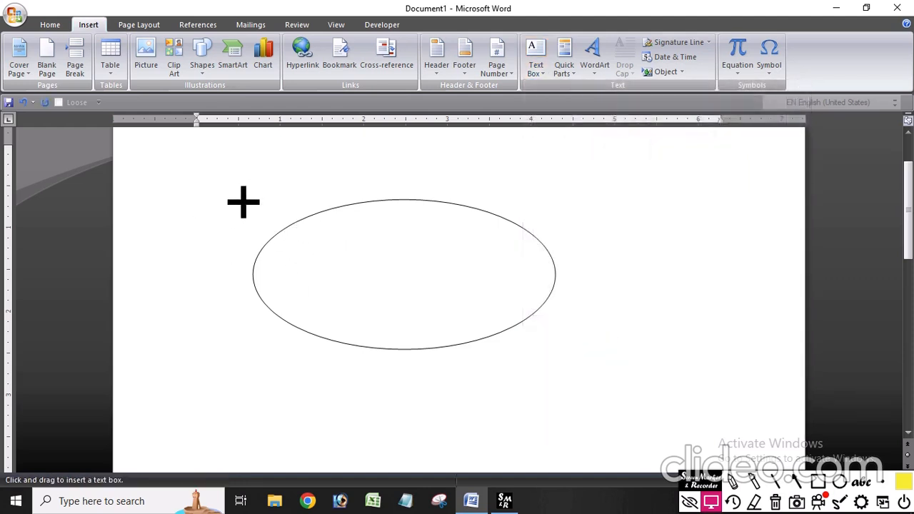
{"action": "left_click_drag", "start_coordinate": [259, 212], "coordinate": [612, 364]}
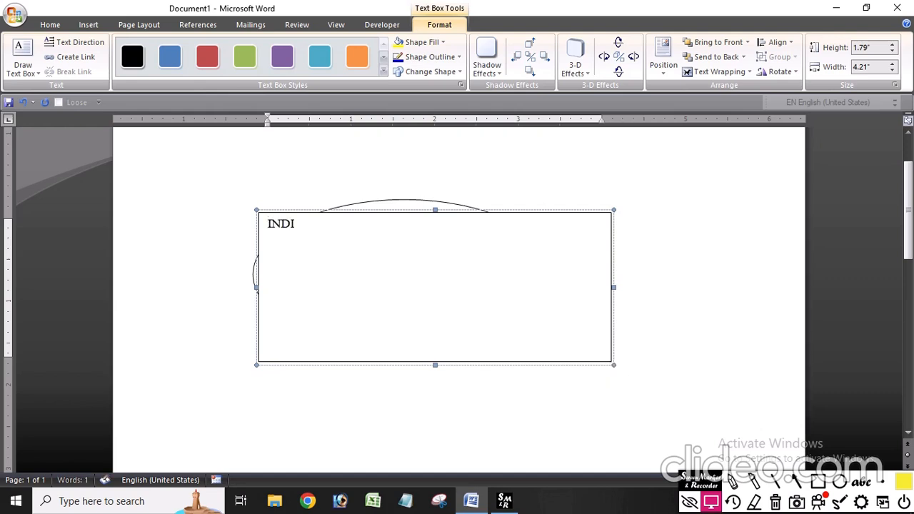
{"action": "left_click", "coordinate": [548, 210]}
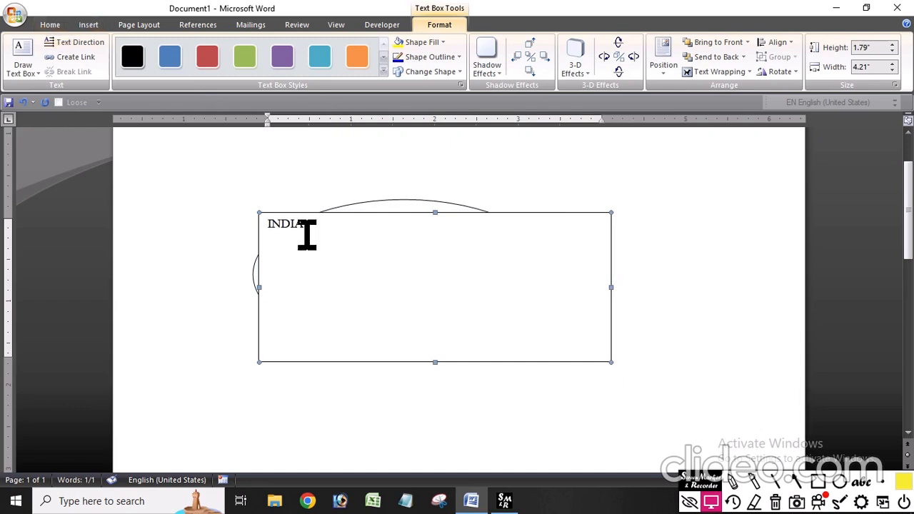
Fill the oval behind the text box with a tan theme color.
{"action": "left_click", "coordinate": [394, 200]}
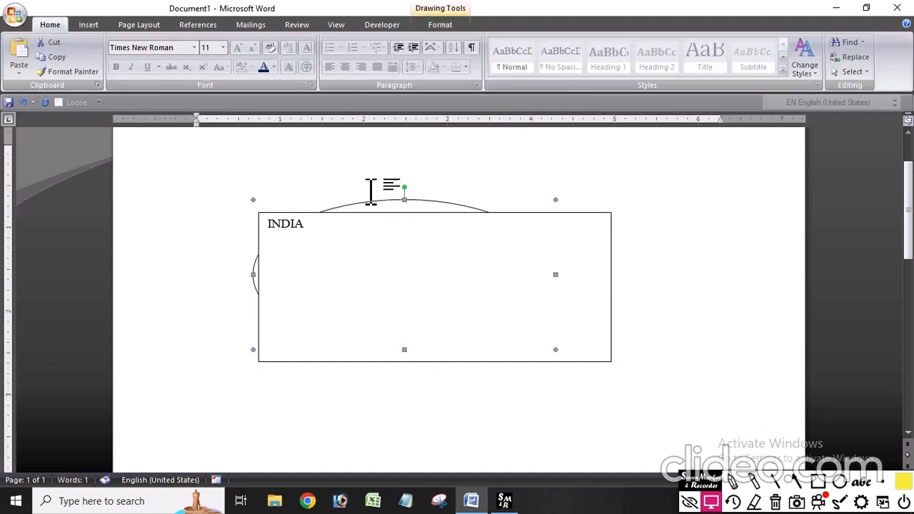
{"action": "left_click", "coordinate": [446, 25]}
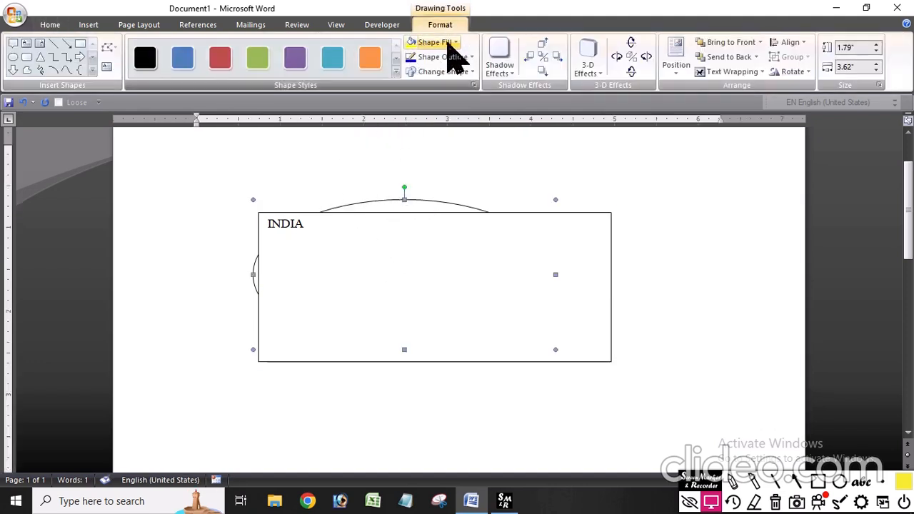
{"action": "left_click", "coordinate": [453, 43]}
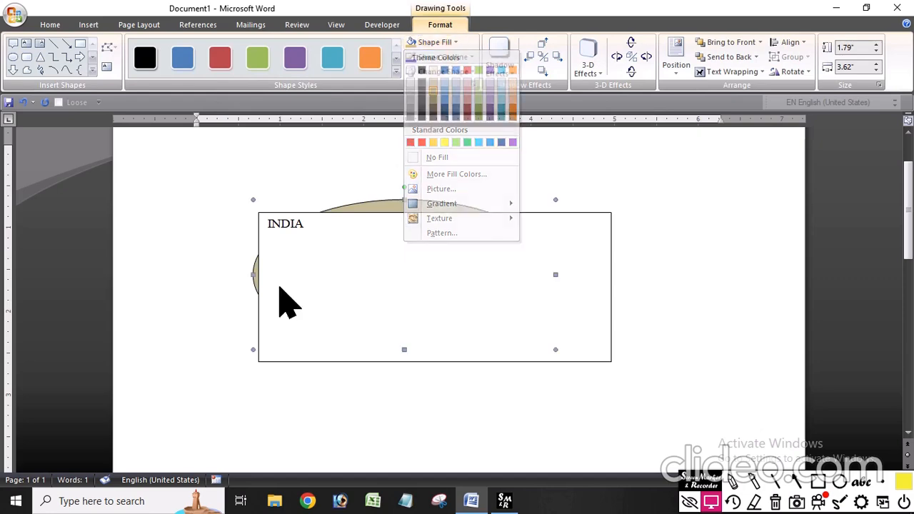
{"action": "left_click", "coordinate": [414, 338]}
Shift the INDIA text box down and to the right of the oval, and enlarge its text to 72 pt.
{"action": "left_click", "coordinate": [324, 214]}
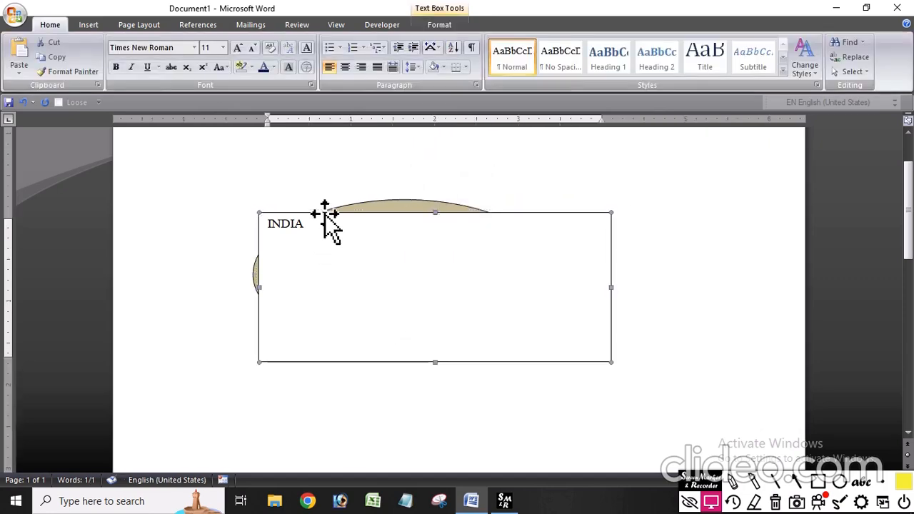
{"action": "left_click_drag", "start_coordinate": [323, 213], "coordinate": [396, 246]}
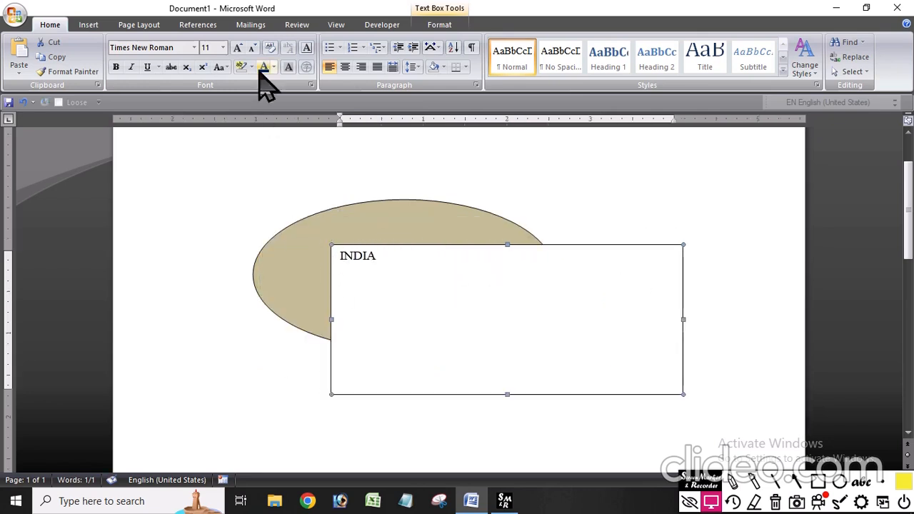
{"action": "left_click", "coordinate": [237, 48]}
{"action": "left_click", "coordinate": [236, 47]}
{"action": "left_click", "coordinate": [236, 47]}
{"action": "left_click", "coordinate": [236, 48]}
{"action": "left_click", "coordinate": [237, 48]}
{"action": "left_click", "coordinate": [236, 47]}
{"action": "left_click", "coordinate": [236, 48]}
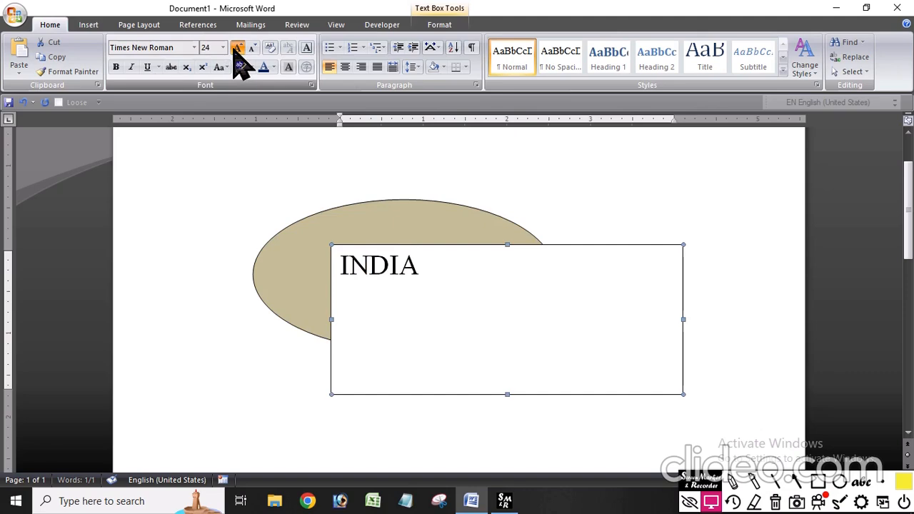
{"action": "left_click", "coordinate": [237, 48]}
{"action": "left_click", "coordinate": [237, 48]}
{"action": "left_click", "coordinate": [237, 48]}
{"action": "left_click", "coordinate": [236, 48]}
{"action": "left_click", "coordinate": [236, 48]}
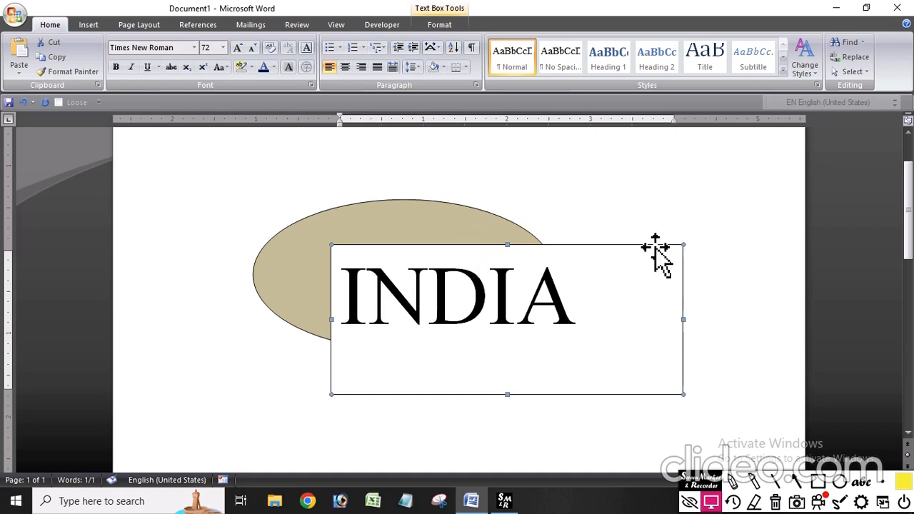
Set the INDIA text box to No Fill and No Outline.
{"action": "left_click", "coordinate": [443, 26]}
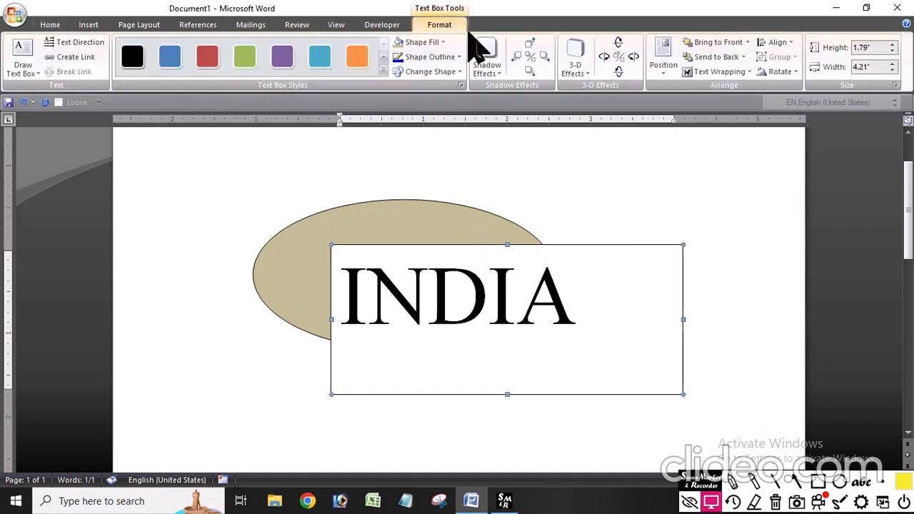
{"action": "left_click", "coordinate": [433, 42]}
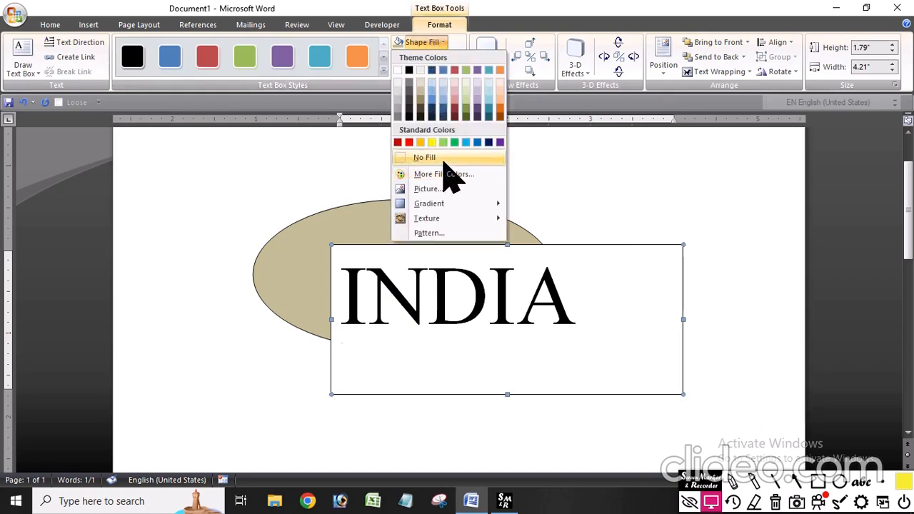
{"action": "left_click", "coordinate": [439, 158]}
{"action": "left_click", "coordinate": [458, 58]}
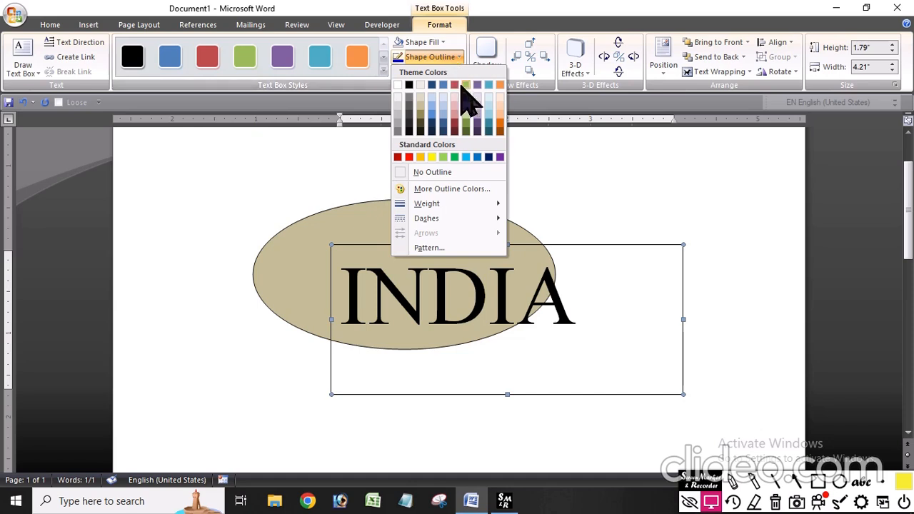
{"action": "left_click", "coordinate": [470, 172]}
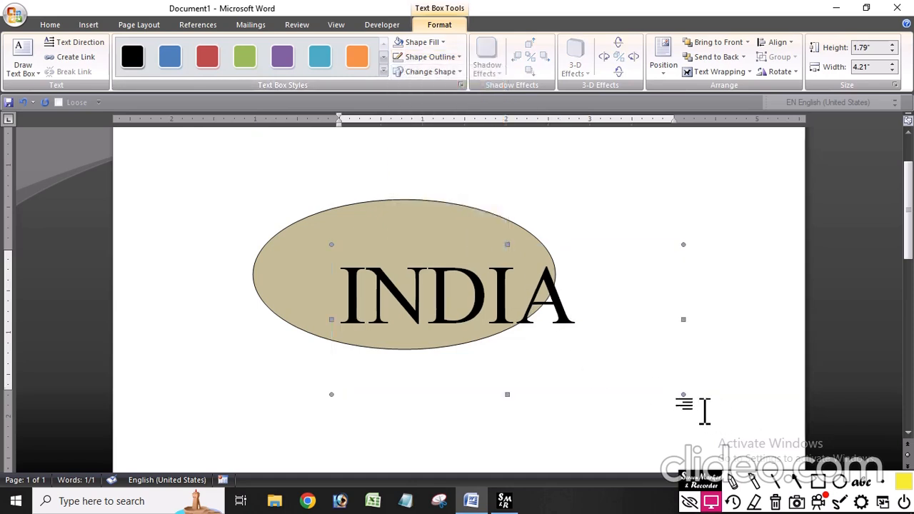
Shrink the INDIA text box to about 3.3" wide and 1.26" high and place it over the tan oval.
{"action": "left_click_drag", "start_coordinate": [684, 394], "coordinate": [608, 349]}
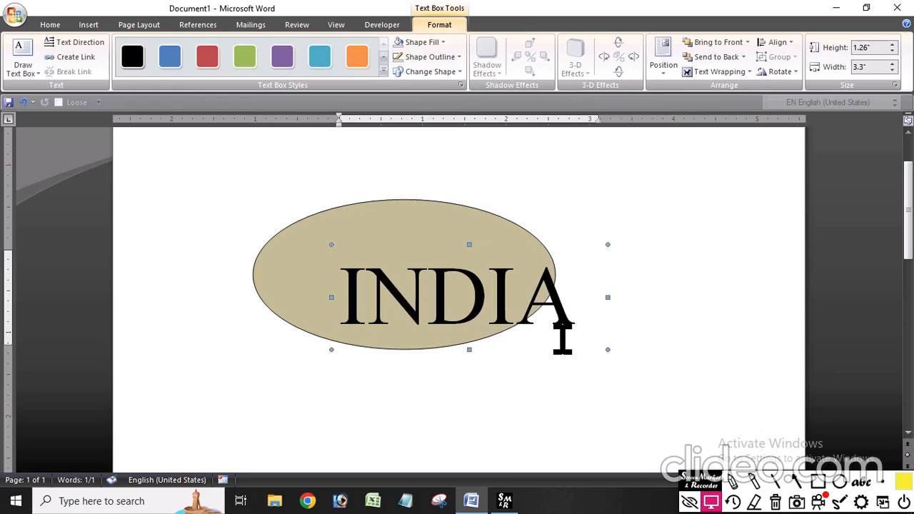
{"action": "left_click_drag", "start_coordinate": [558, 348], "coordinate": [492, 326]}
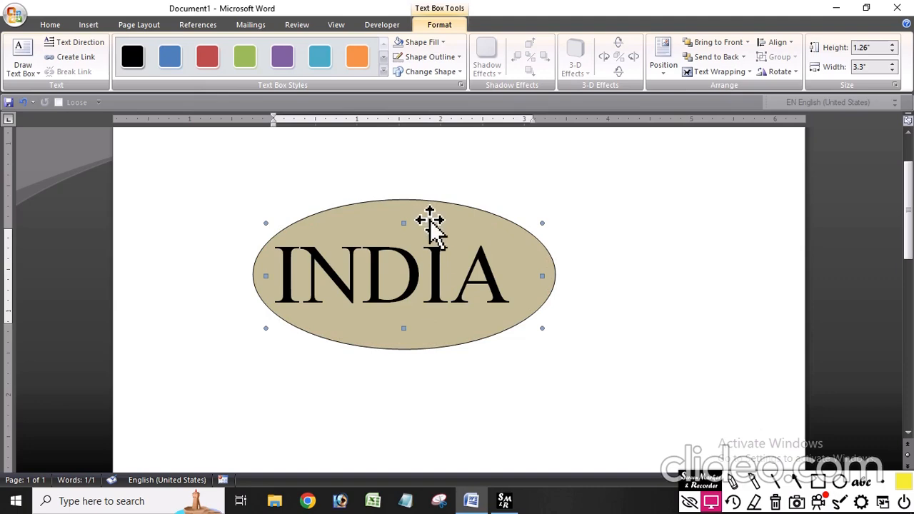
Move the tan oval toward the right margin, and move the INDIA text box onto it.
{"action": "left_click_drag", "start_coordinate": [431, 224], "coordinate": [610, 201]}
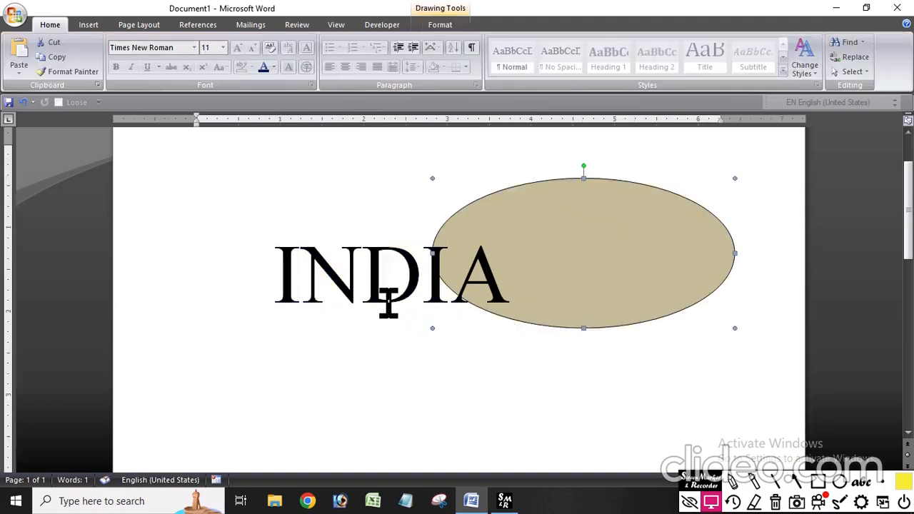
{"action": "left_click", "coordinate": [379, 323]}
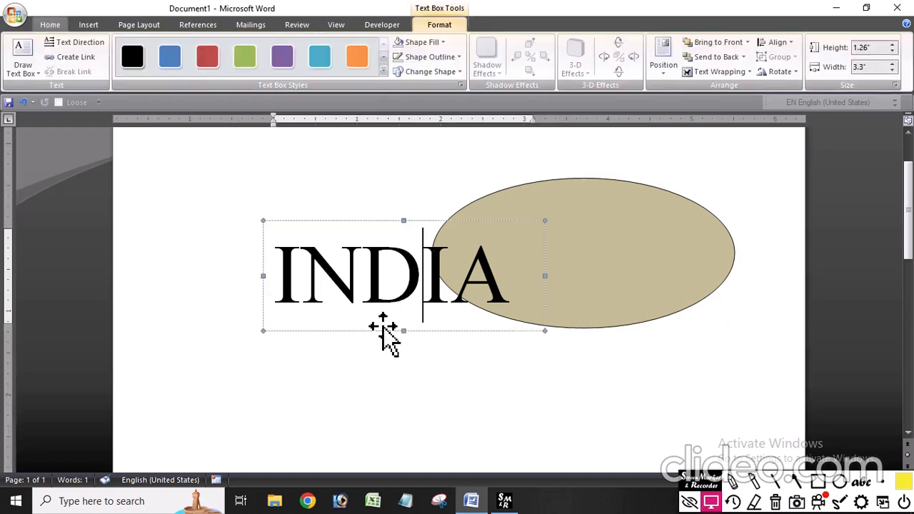
{"action": "left_click_drag", "start_coordinate": [374, 331], "coordinate": [551, 306]}
{"action": "left_click", "coordinate": [476, 429]}
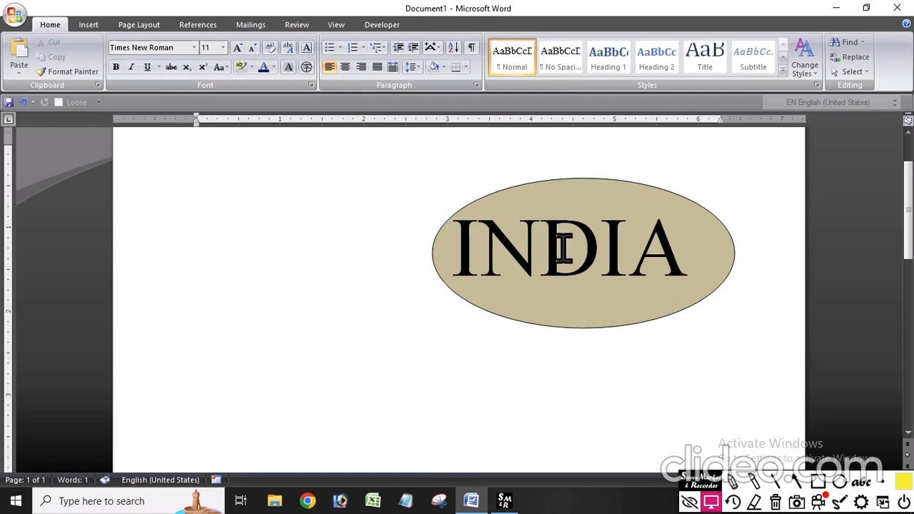
Move the INDIA text box up and left so that it only overlaps the oval's left edge.
{"action": "left_click", "coordinate": [551, 303]}
{"action": "left_click_drag", "start_coordinate": [551, 307], "coordinate": [331, 258]}
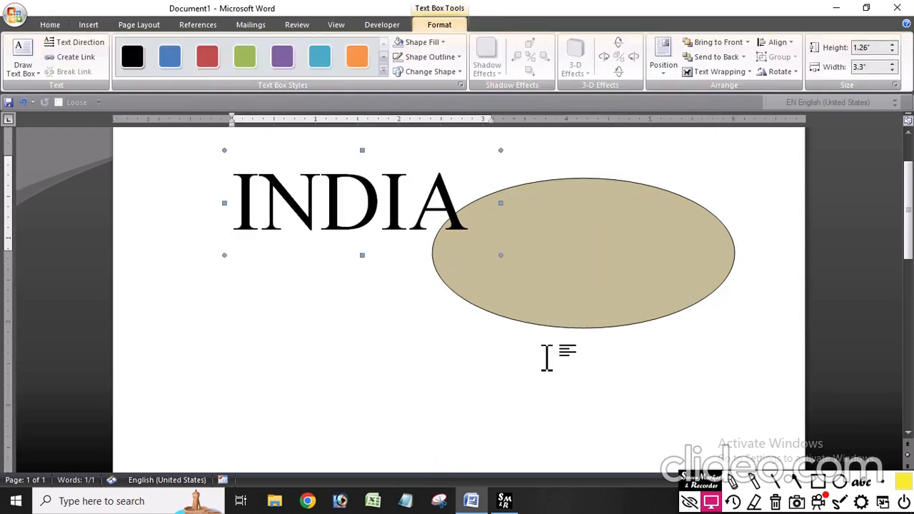
{"action": "left_click", "coordinate": [373, 272]}
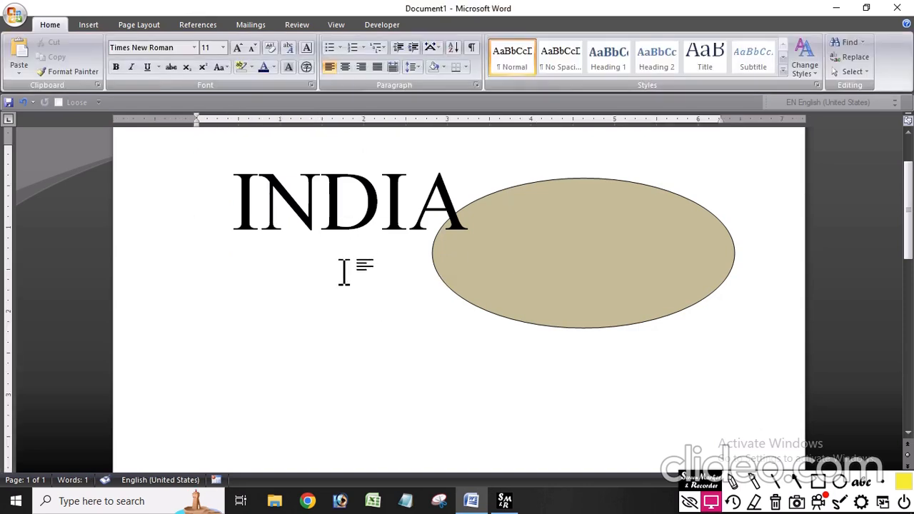
Select the INDIA text box together with the tan oval and align them to each other with Align Center and Align Middle.
{"action": "left_click", "coordinate": [632, 295]}
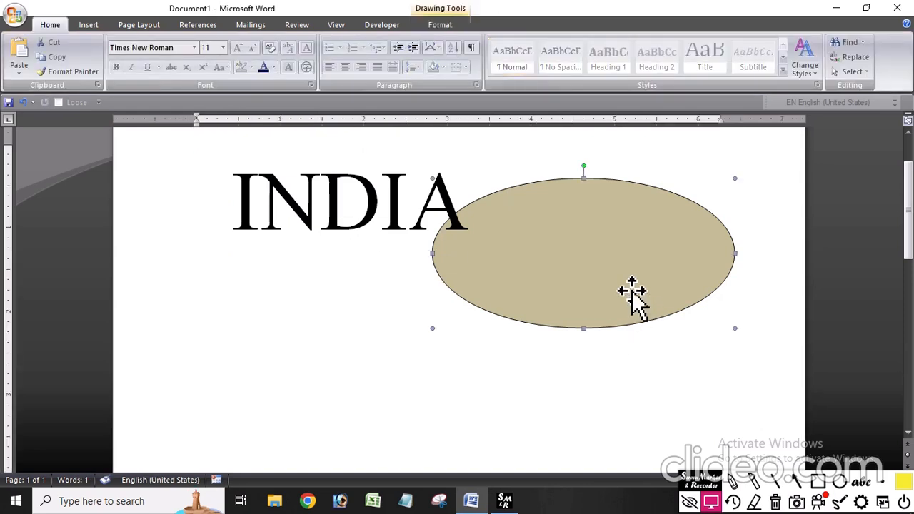
{"action": "left_click", "coordinate": [333, 179]}
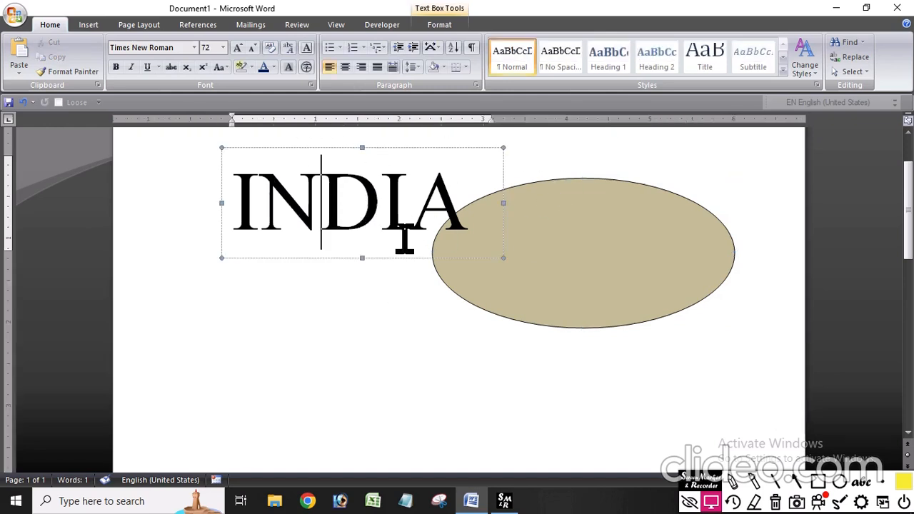
{"action": "left_click", "coordinate": [398, 146]}
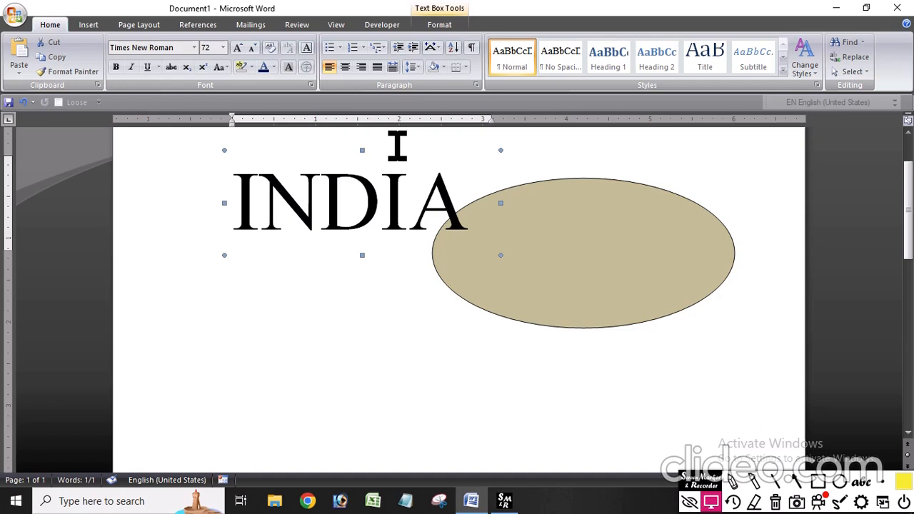
{"action": "left_click", "coordinate": [639, 287], "text": "shift"}
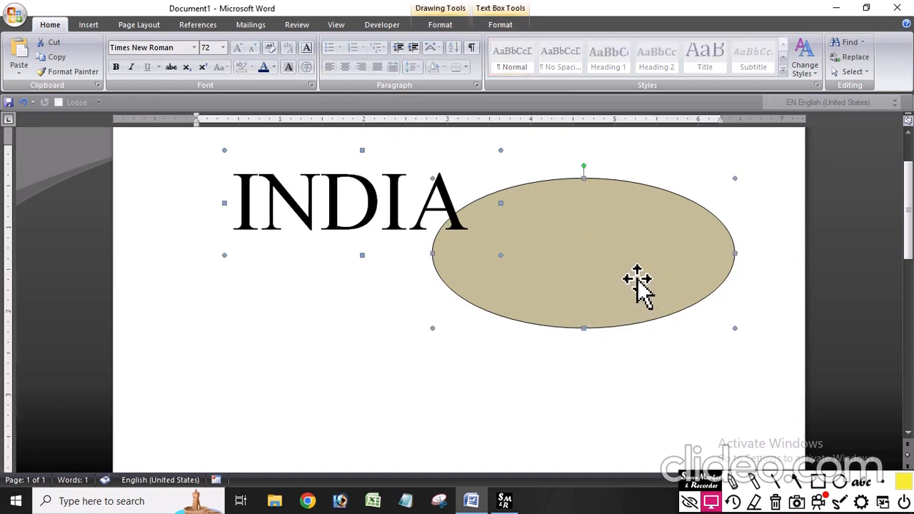
{"action": "left_click", "coordinate": [511, 25]}
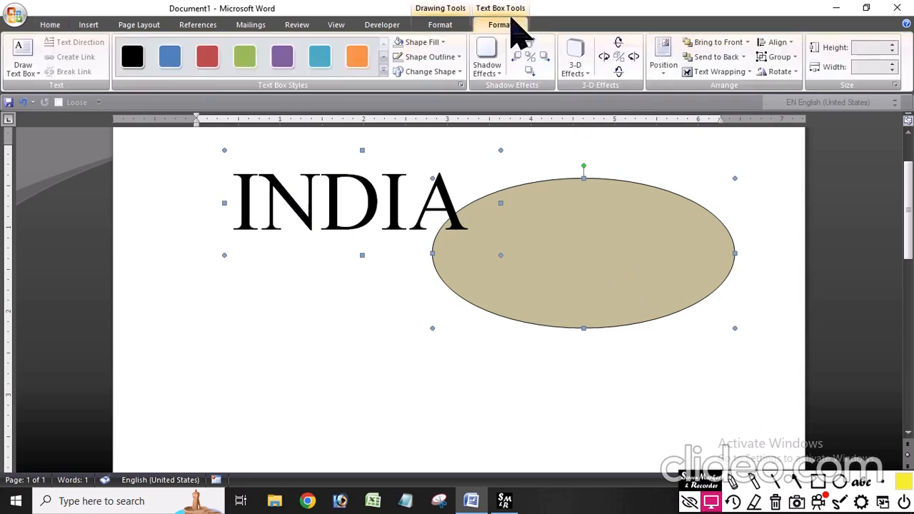
{"action": "left_click", "coordinate": [778, 43]}
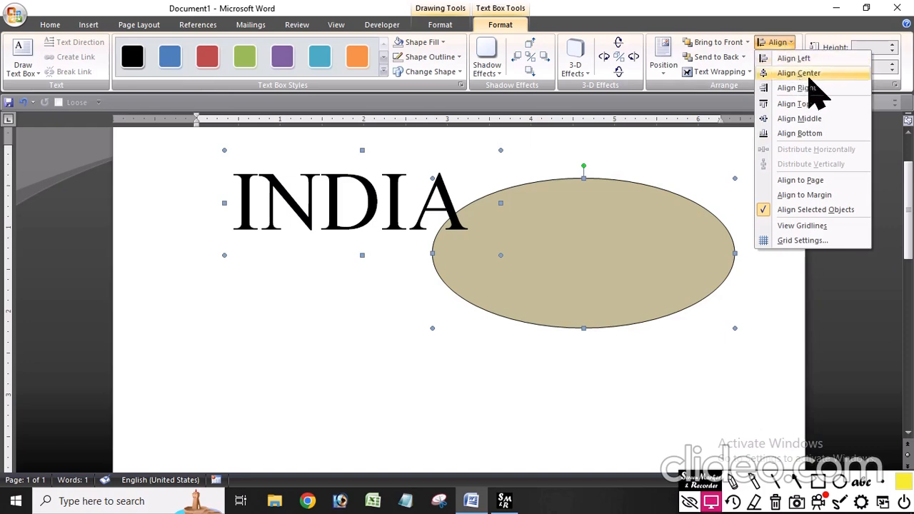
{"action": "left_click", "coordinate": [809, 74]}
{"action": "left_click", "coordinate": [783, 43]}
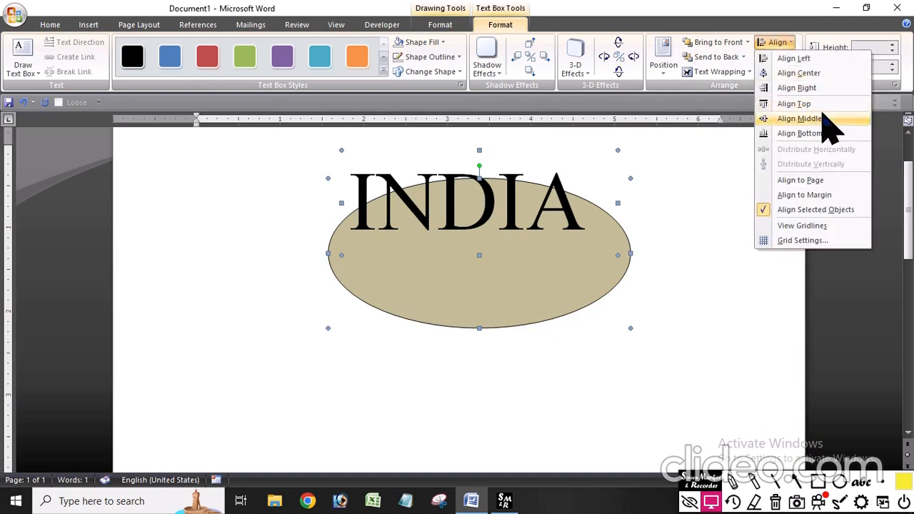
{"action": "left_click", "coordinate": [829, 120]}
{"action": "left_click", "coordinate": [570, 382]}
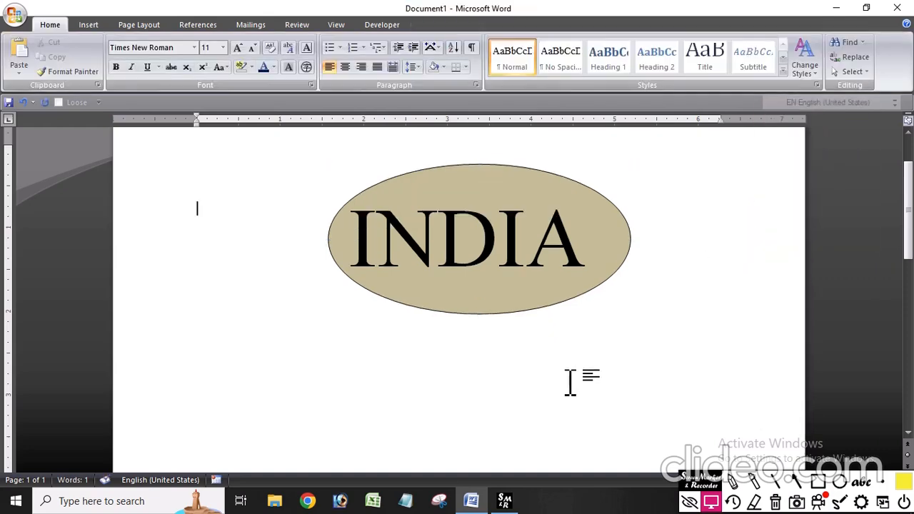
Narrow the INDIA text box to about 3.05" wide from its right side and nudge the tan oval left to centre it behind the text.
{"action": "left_click", "coordinate": [462, 243]}
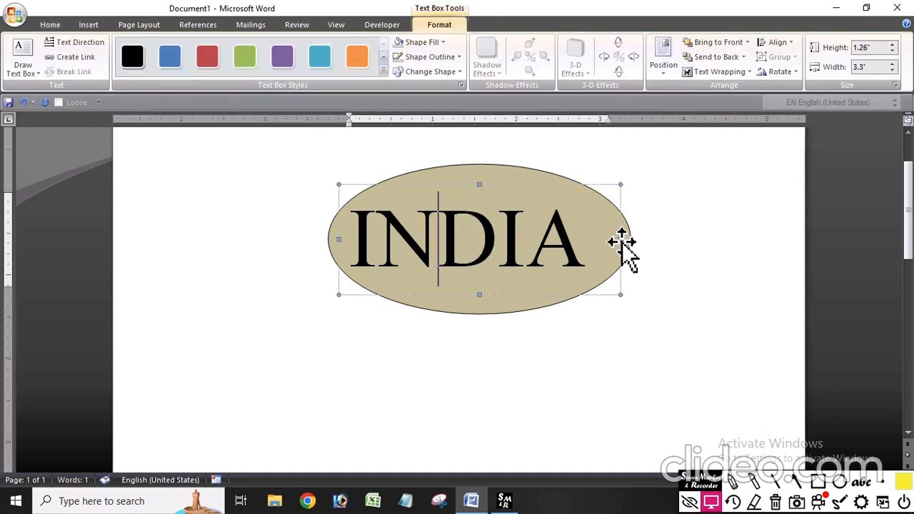
{"action": "left_click_drag", "start_coordinate": [622, 240], "coordinate": [599, 241]}
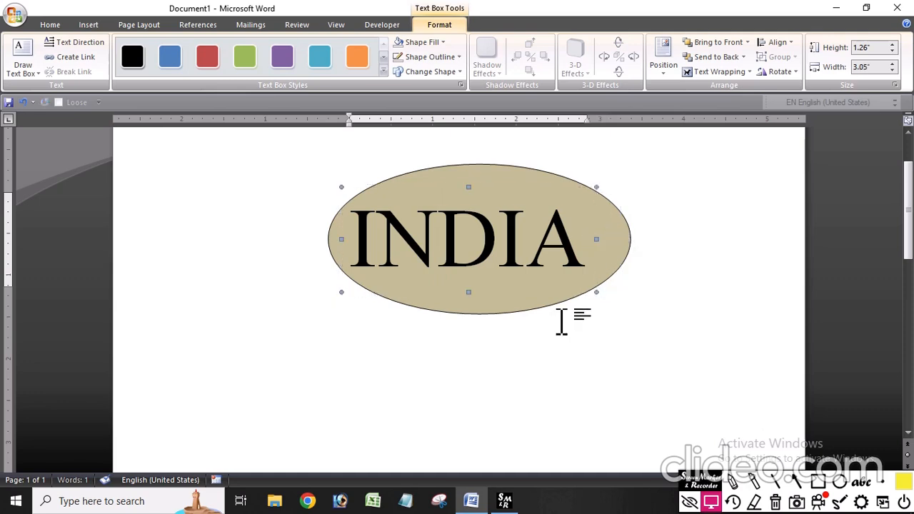
{"action": "left_click", "coordinate": [544, 298]}
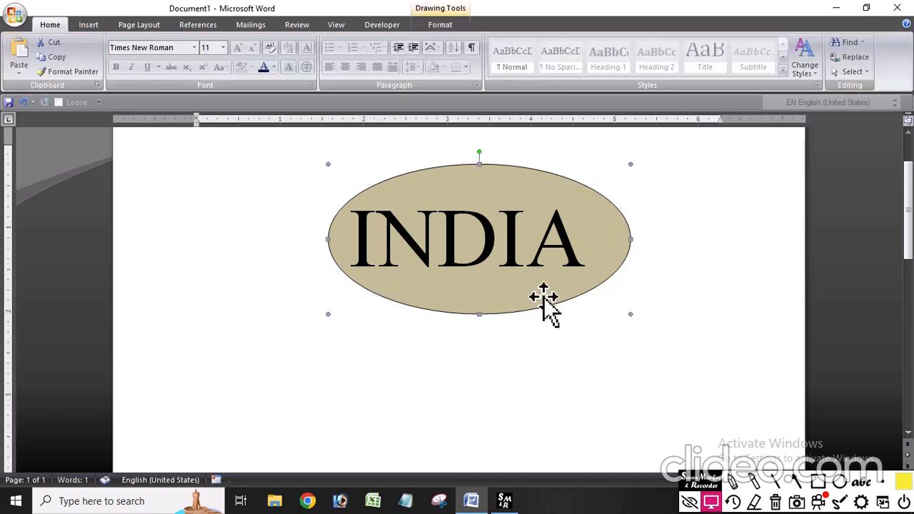
{"action": "key", "text": "ctrl+Right"}
{"action": "key", "text": "ctrl+Right"}
{"action": "key", "text": "ctrl+Right"}
{"action": "key", "text": "ctrl+Right"}
{"action": "key", "text": "ctrl+Right"}
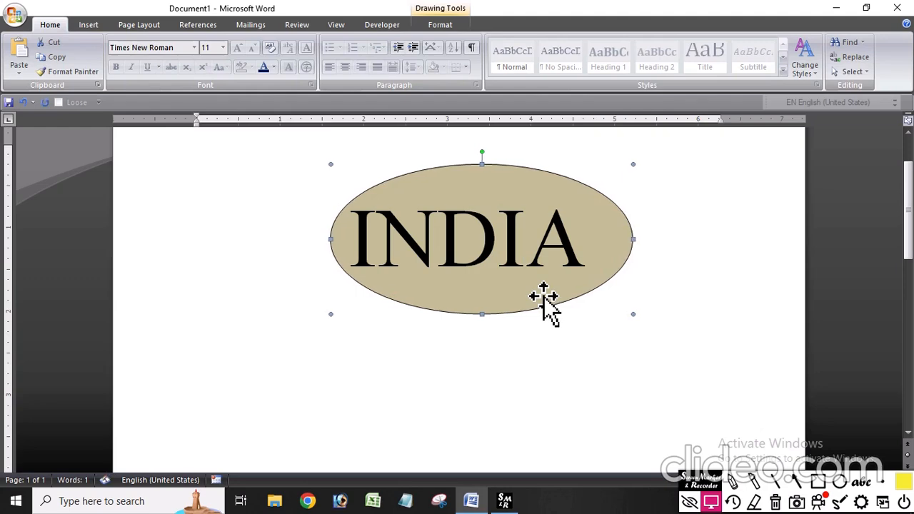
{"action": "key", "text": "ctrl+Left"}
{"action": "key", "text": "ctrl+Left"}
{"action": "key", "text": "ctrl+Left"}
{"action": "key", "text": "ctrl+Left"}
{"action": "key", "text": "ctrl+Left"}
{"action": "key", "text": "ctrl+Left"}
{"action": "key", "text": "ctrl+Left"}
{"action": "key", "text": "ctrl+Left"}
{"action": "key", "text": "ctrl+Left"}
{"action": "key", "text": "ctrl+Left"}
{"action": "key", "text": "ctrl+Left"}
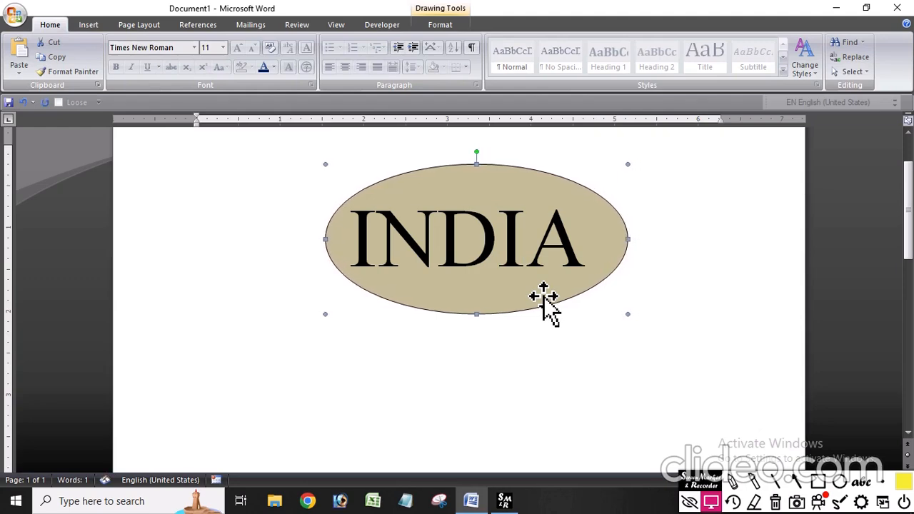
{"action": "key", "text": "ctrl+Left"}
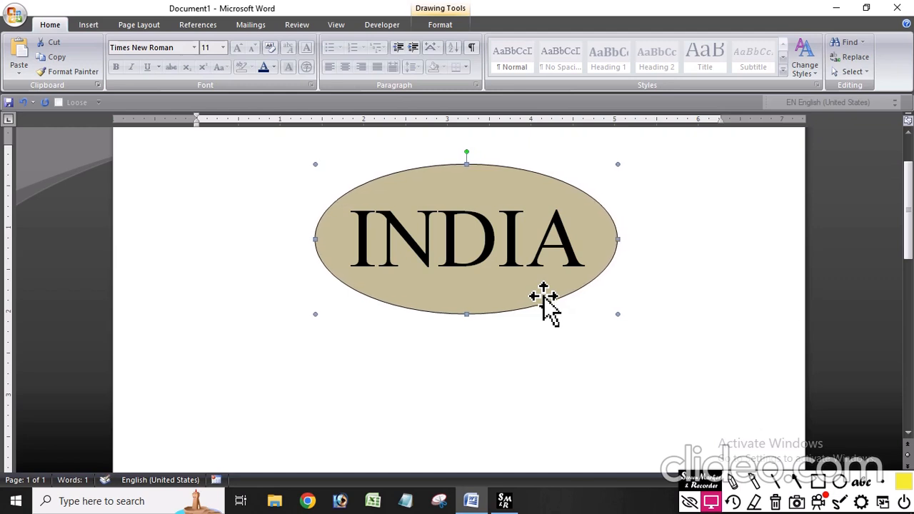
{"action": "key", "text": "ctrl+Left"}
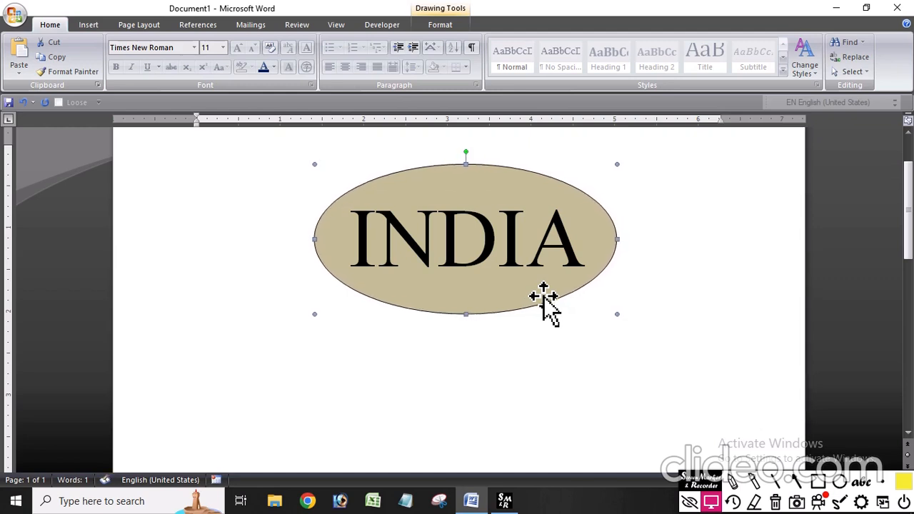
{"action": "left_click", "coordinate": [510, 255]}
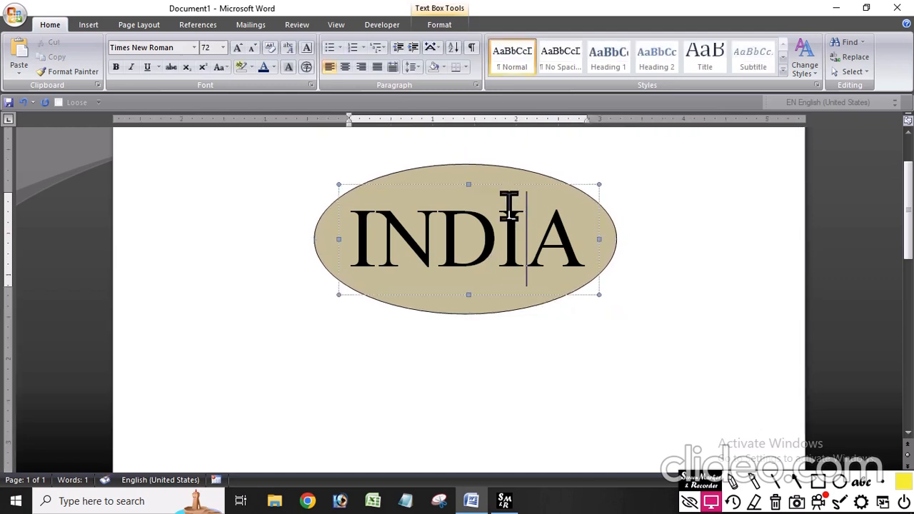
{"action": "left_click", "coordinate": [584, 349]}
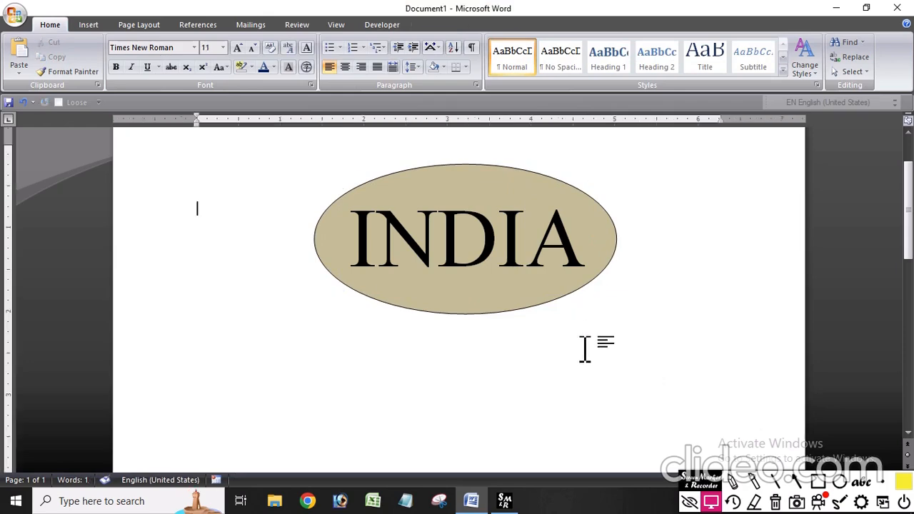
Delete the INDIA text box and the tan oval from the page.
{"action": "left_click", "coordinate": [453, 300]}
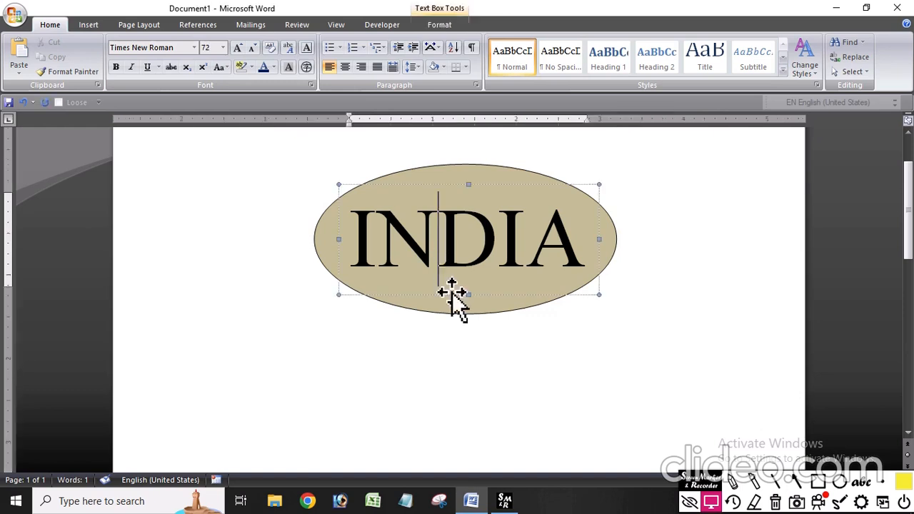
{"action": "key", "text": "Delete"}
{"action": "left_click", "coordinate": [495, 295]}
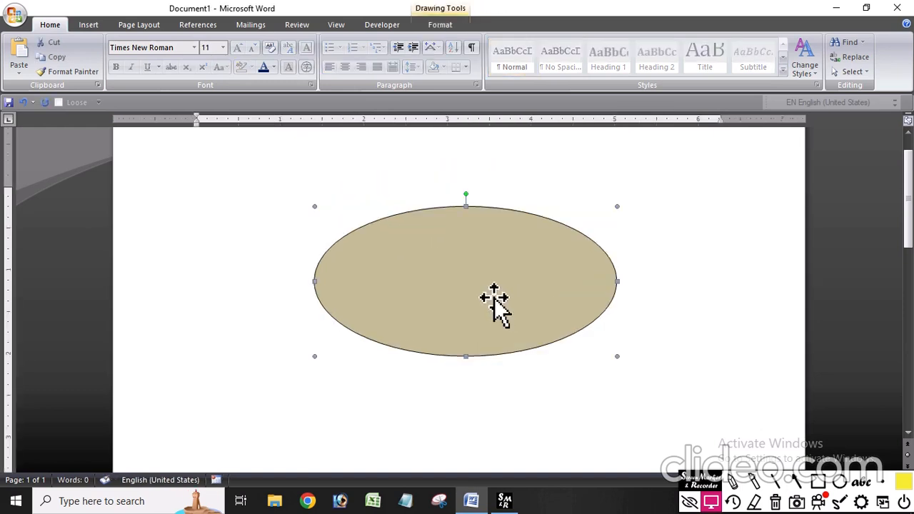
{"action": "key", "text": "Delete"}
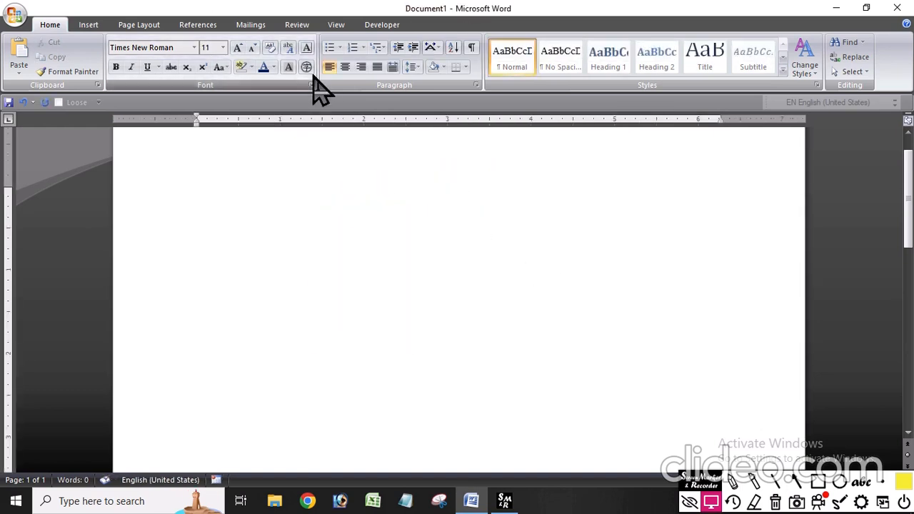
Draw an oval about 3.59" wide and 1.64" high in the upper middle of the page.
{"action": "left_click", "coordinate": [88, 25]}
{"action": "left_click", "coordinate": [203, 57]}
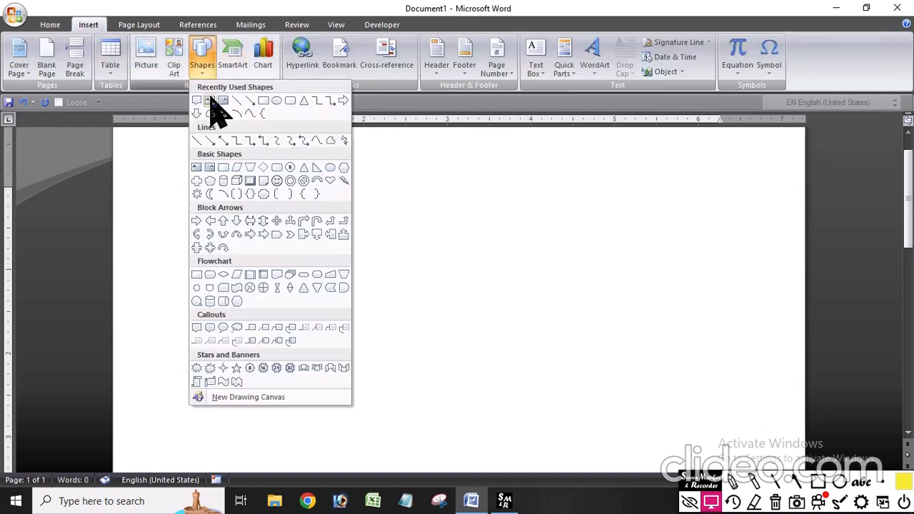
{"action": "left_click", "coordinate": [329, 168]}
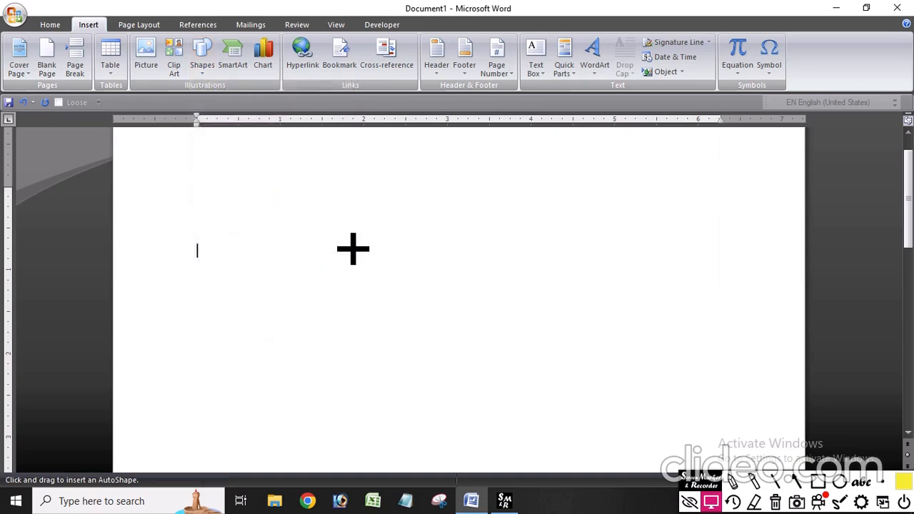
{"action": "left_click_drag", "start_coordinate": [291, 224], "coordinate": [590, 360]}
Fill the oval with dark blue from the theme colors and set it to No Outline.
{"action": "left_click", "coordinate": [446, 43]}
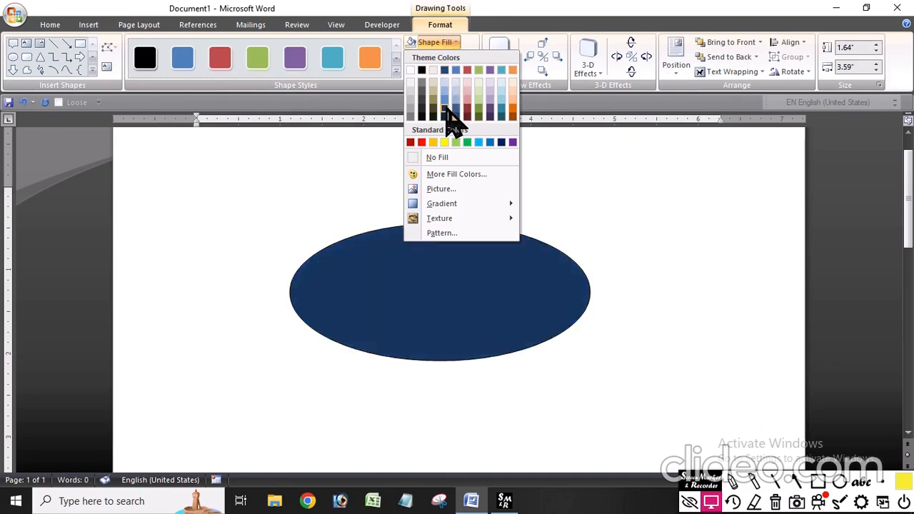
{"action": "left_click", "coordinate": [446, 111]}
{"action": "left_click", "coordinate": [443, 57]}
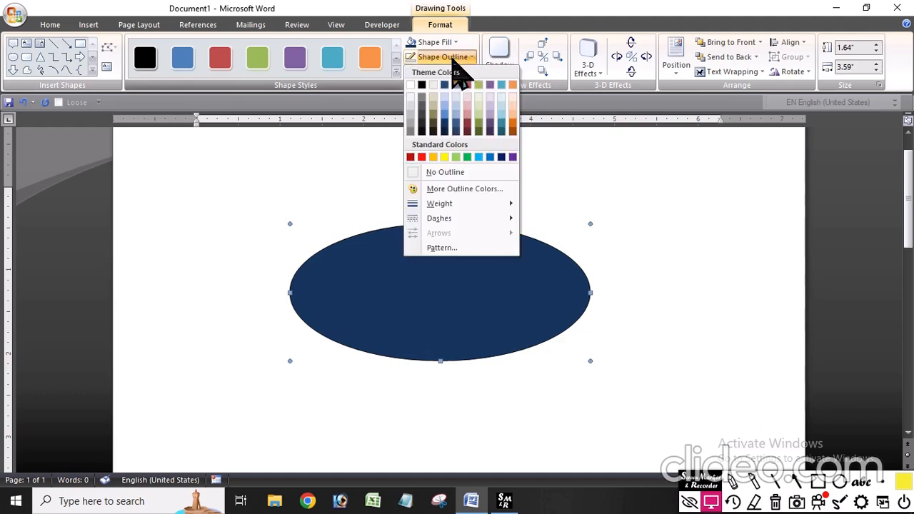
{"action": "left_click", "coordinate": [481, 172]}
Duplicate the dark blue oval and move the copy so that it overlaps the original's right end.
{"action": "right_click", "coordinate": [447, 288]}
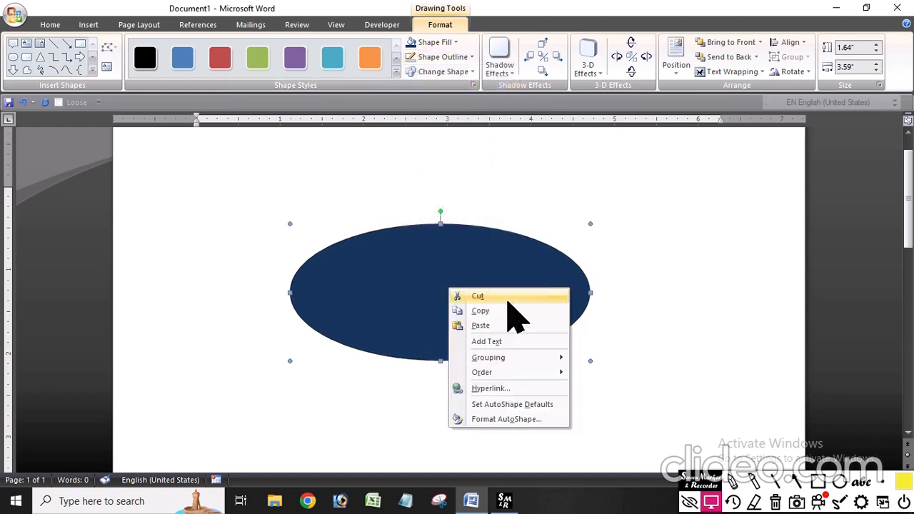
{"action": "left_click", "coordinate": [500, 311]}
{"action": "right_click", "coordinate": [510, 194]}
{"action": "left_click", "coordinate": [548, 232]}
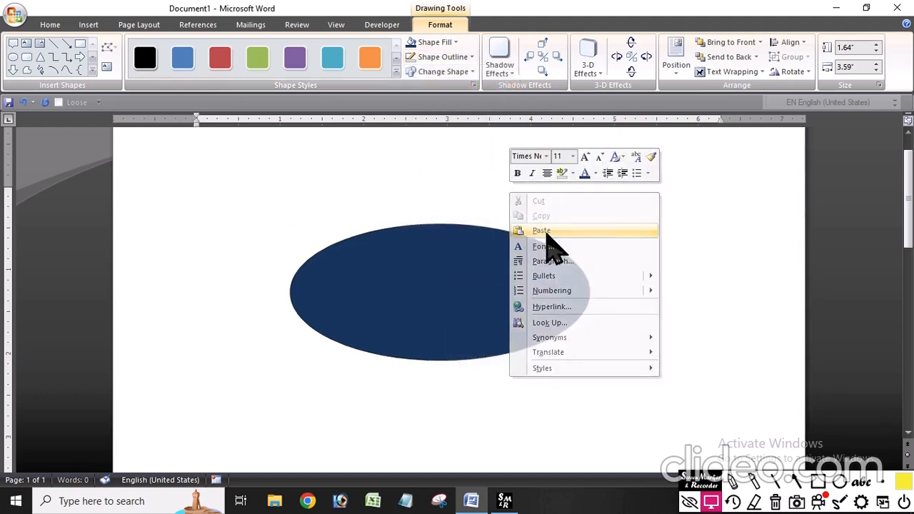
{"action": "left_click_drag", "start_coordinate": [433, 336], "coordinate": [338, 255]}
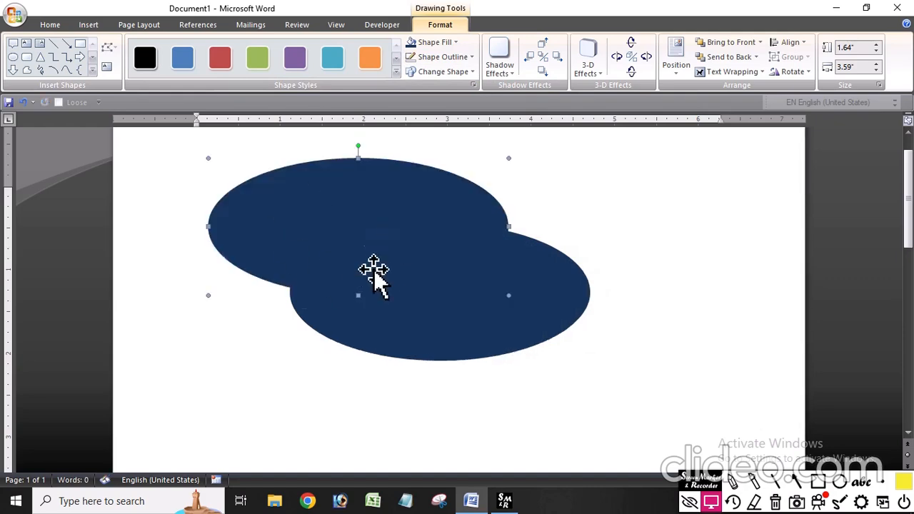
{"action": "left_click_drag", "start_coordinate": [326, 225], "coordinate": [616, 281]}
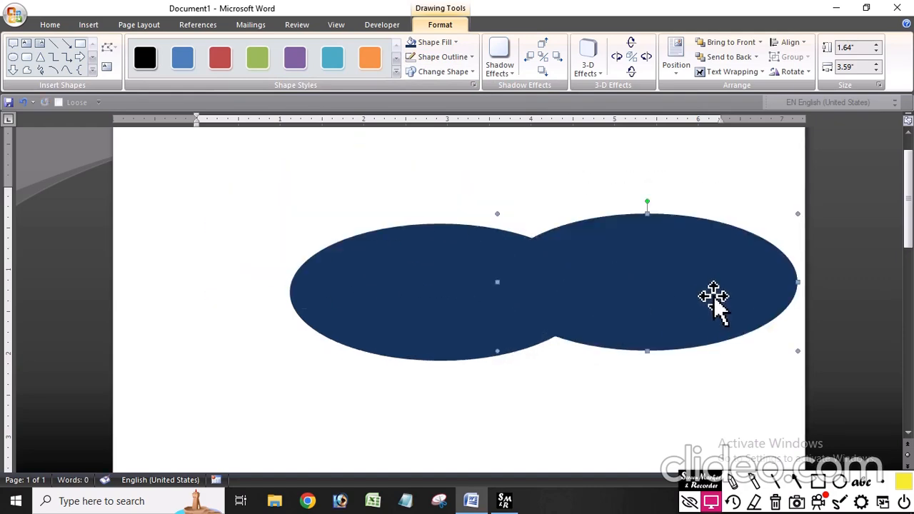
Fill the copied oval with white and place it slightly up and left over the blue oval, leaving a crescent along the lower right.
{"action": "left_click", "coordinate": [437, 42]}
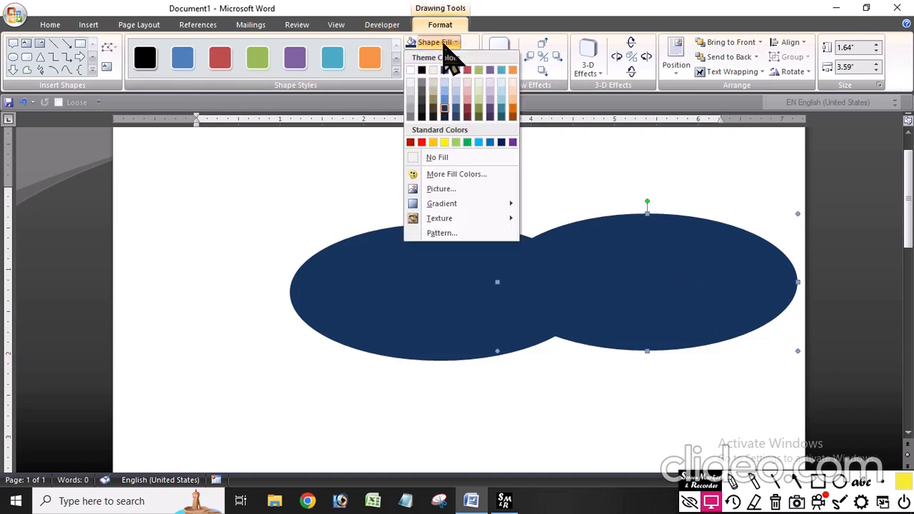
{"action": "left_click", "coordinate": [412, 70]}
{"action": "left_click_drag", "start_coordinate": [613, 242], "coordinate": [398, 241]}
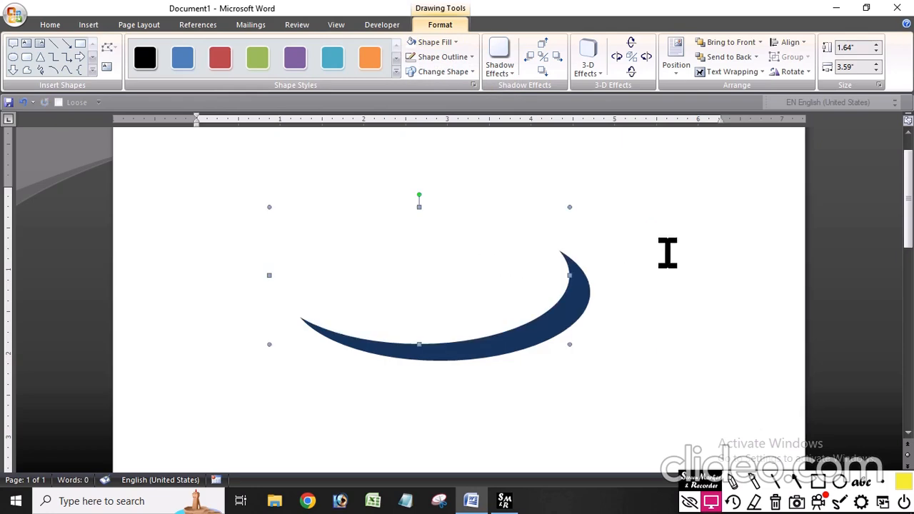
{"action": "left_click", "coordinate": [254, 284]}
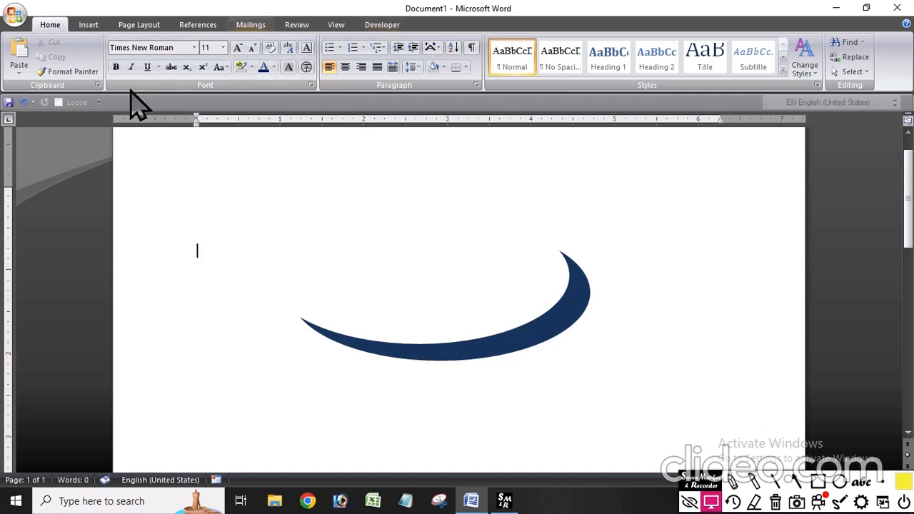
Insert a WordArt reading COMPANY in the orange-yellow gradient style, with Impact font at size 36.
{"action": "left_click", "coordinate": [89, 25]}
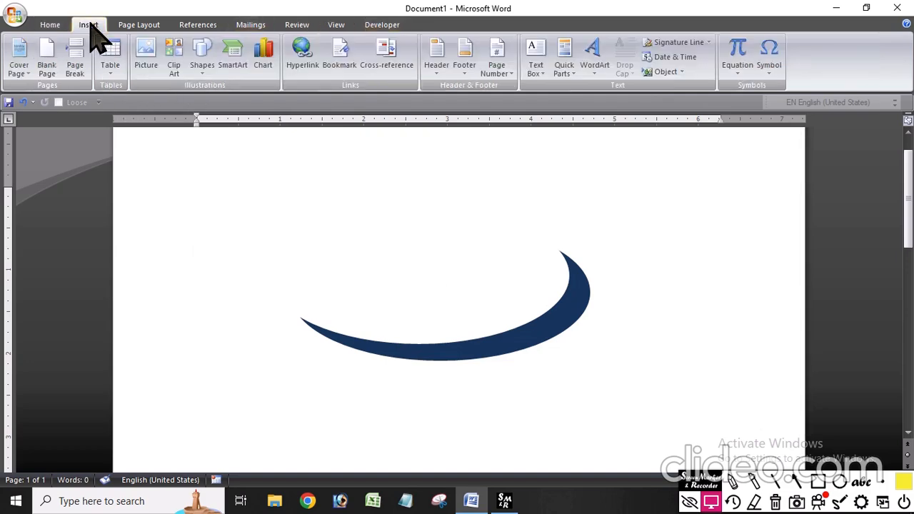
{"action": "left_click", "coordinate": [595, 66]}
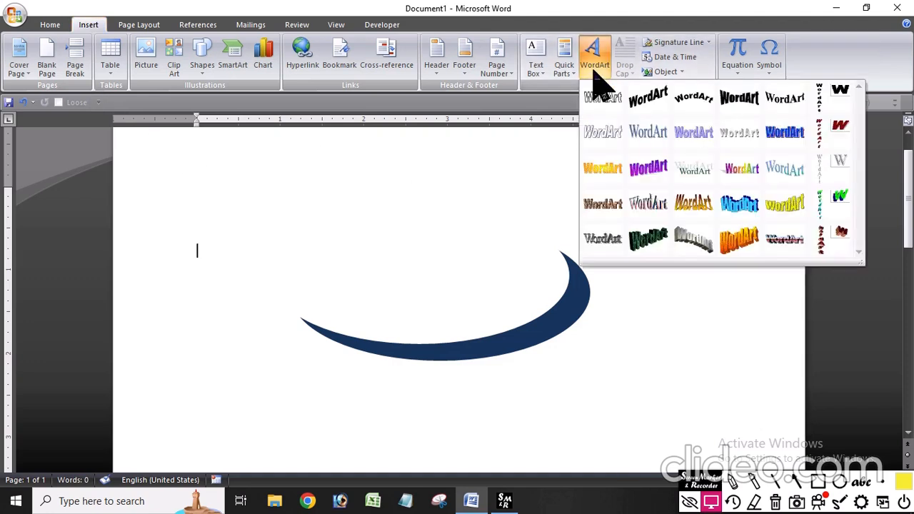
{"action": "left_click", "coordinate": [603, 172]}
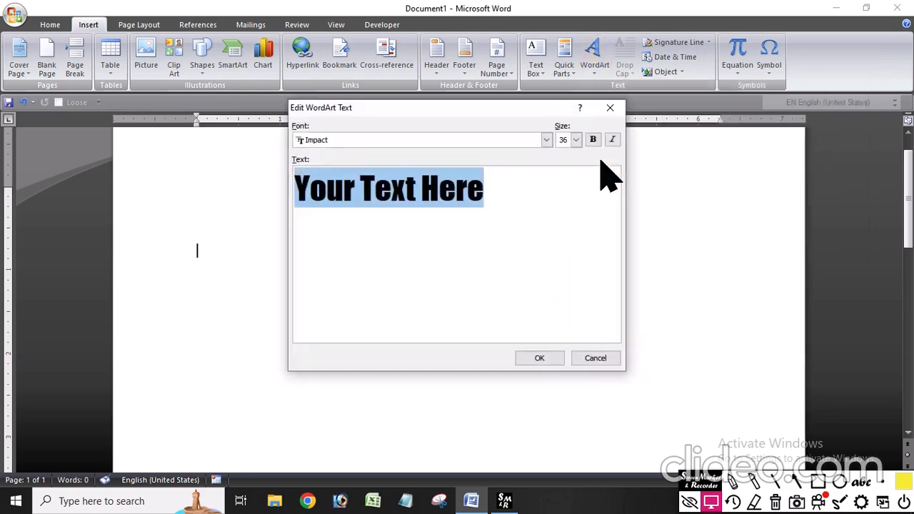
{"action": "type", "text": "COMPANY"}
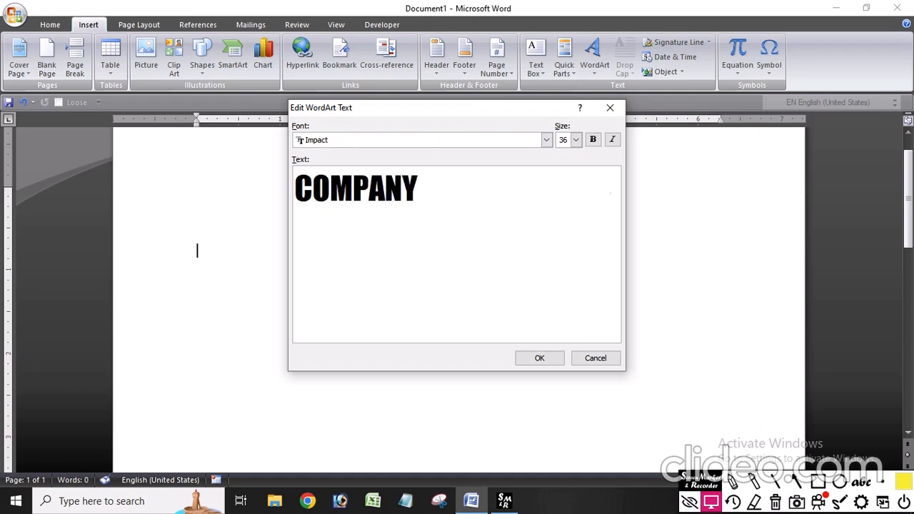
{"action": "left_click", "coordinate": [542, 360]}
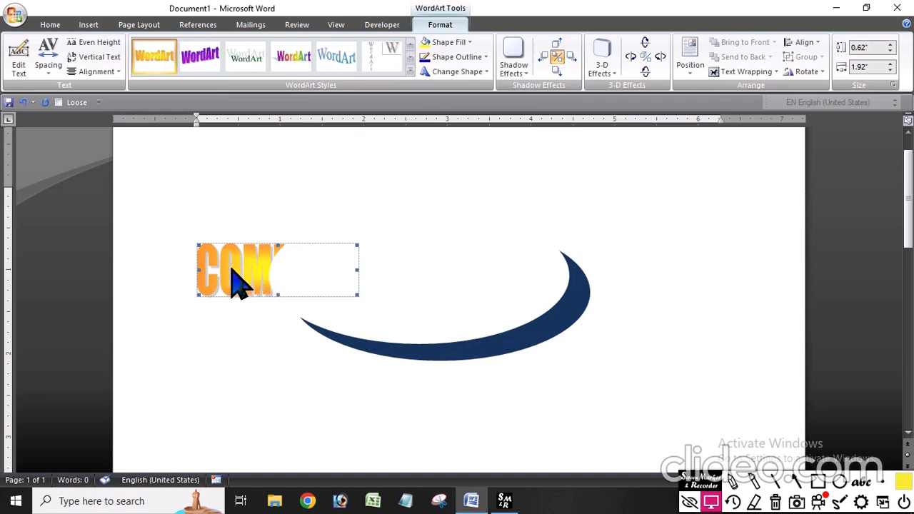
Set the COMPANY WordArt's text wrapping to Through and move it above the blue crescent.
{"action": "left_click", "coordinate": [764, 71]}
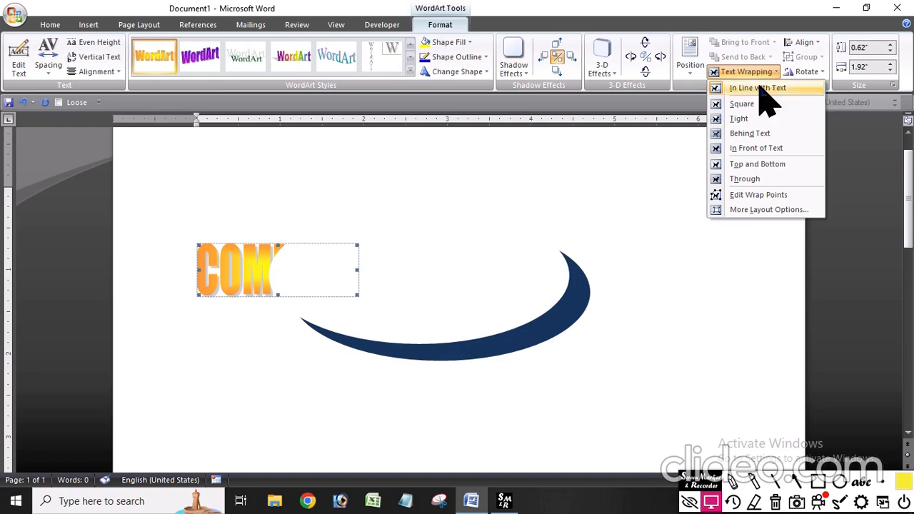
{"action": "left_click", "coordinate": [763, 178]}
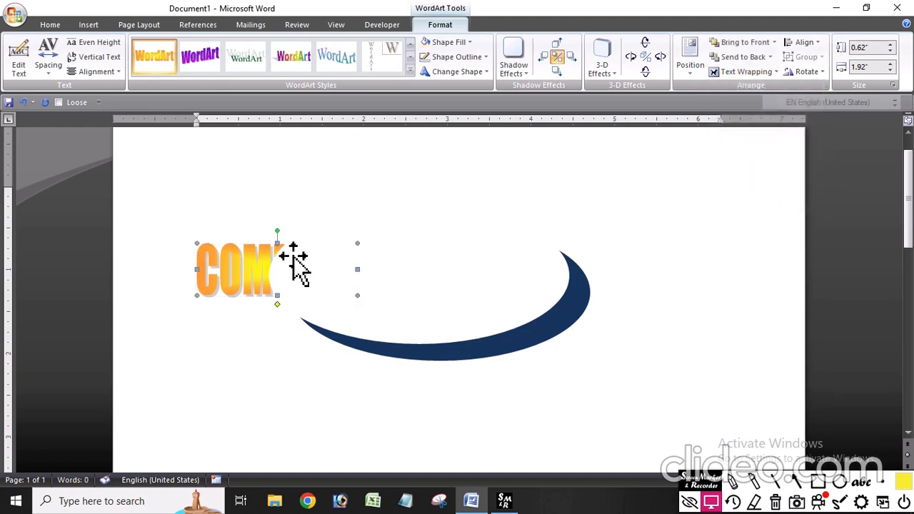
{"action": "left_click_drag", "start_coordinate": [258, 252], "coordinate": [302, 188]}
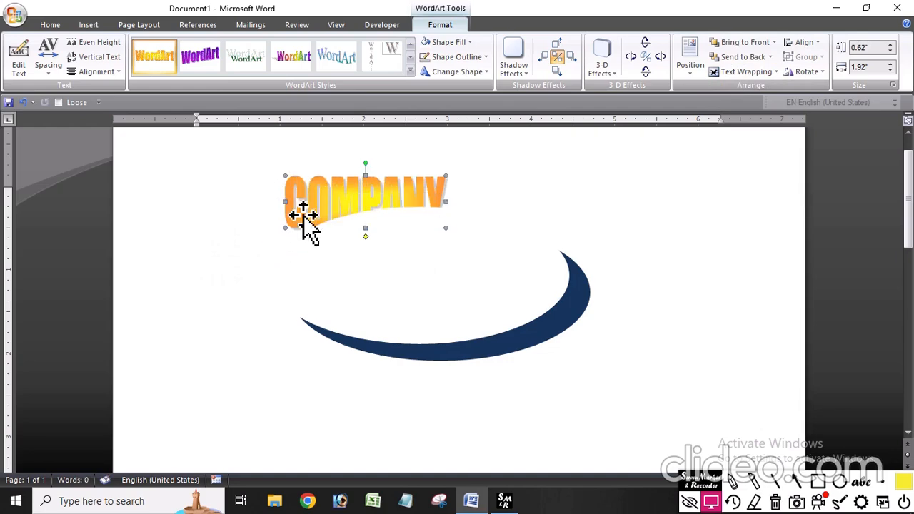
Bring the COMPANY WordArt to the front and set its text wrapping to In Front of Text.
{"action": "left_click", "coordinate": [748, 43]}
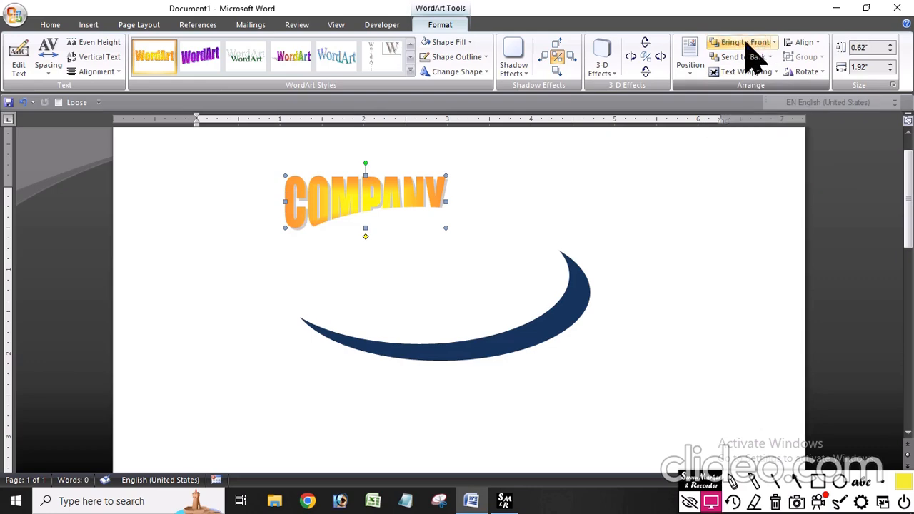
{"action": "left_click", "coordinate": [748, 45]}
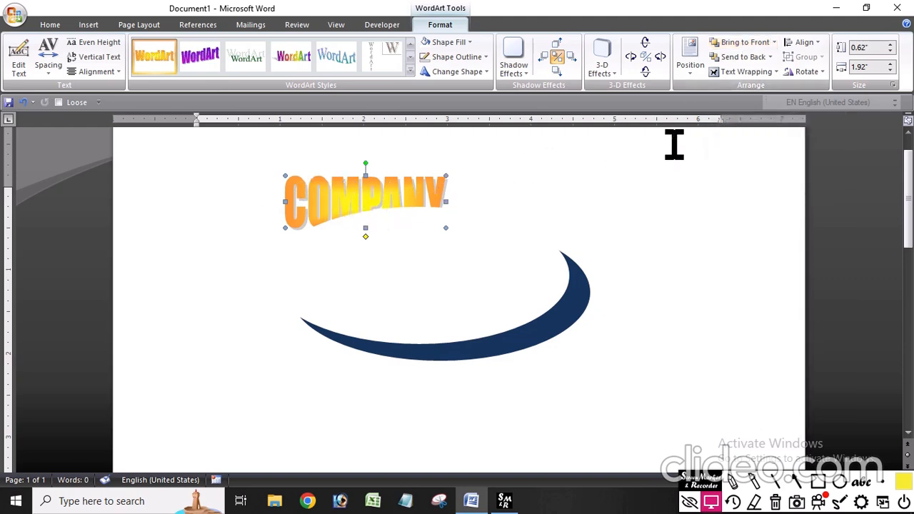
{"action": "left_click", "coordinate": [769, 74]}
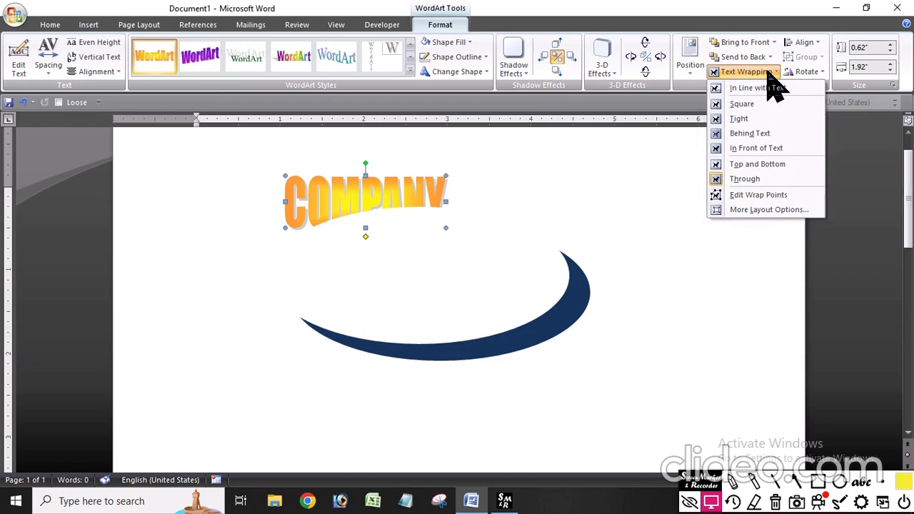
{"action": "left_click", "coordinate": [758, 150]}
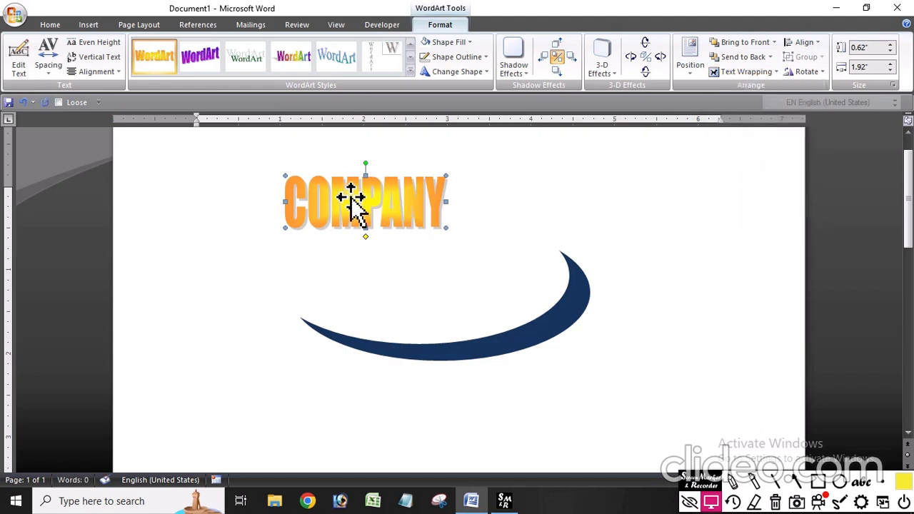
Place the COMPANY WordArt inside the crescent's curve and enlarge it to about 2.28" wide and 0.92" high.
{"action": "left_click_drag", "start_coordinate": [355, 204], "coordinate": [449, 236]}
{"action": "left_click_drag", "start_coordinate": [446, 282], "coordinate": [418, 268]}
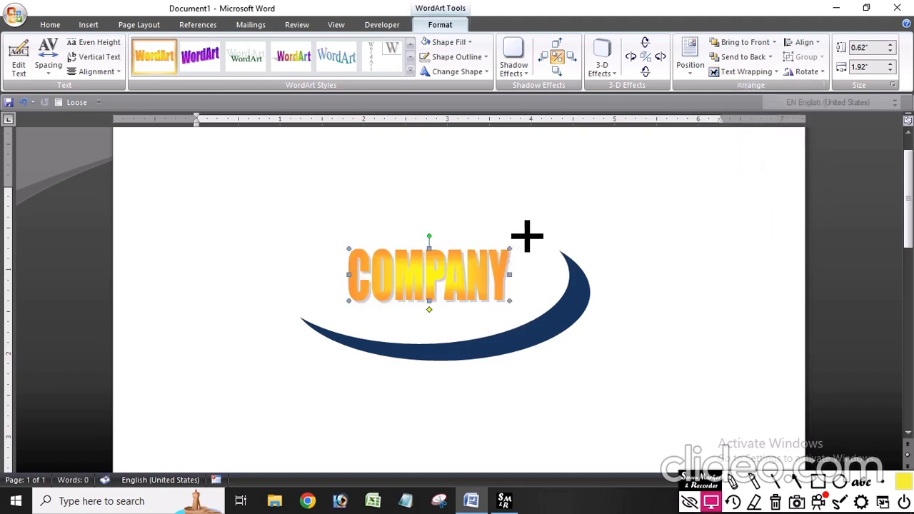
{"action": "left_click_drag", "start_coordinate": [527, 236], "coordinate": [537, 223]}
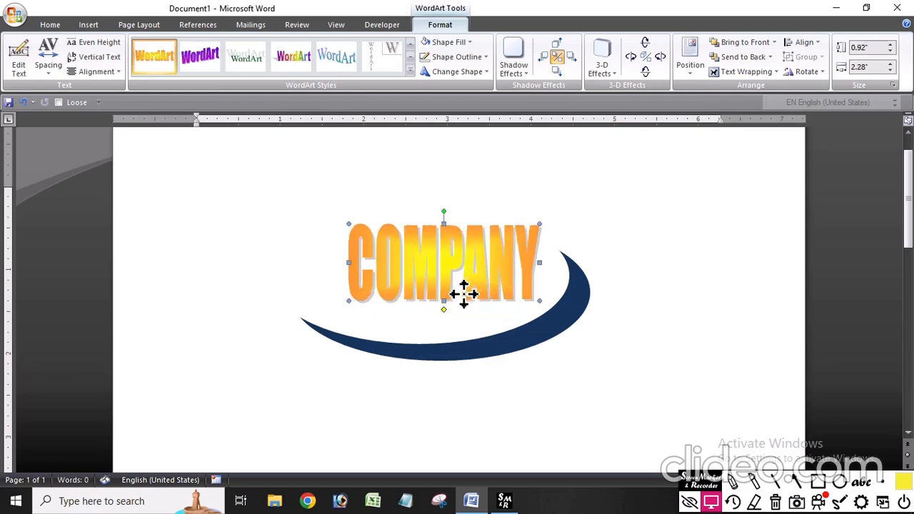
{"action": "left_click_drag", "start_coordinate": [465, 294], "coordinate": [447, 315]}
{"action": "left_click", "coordinate": [216, 434]}
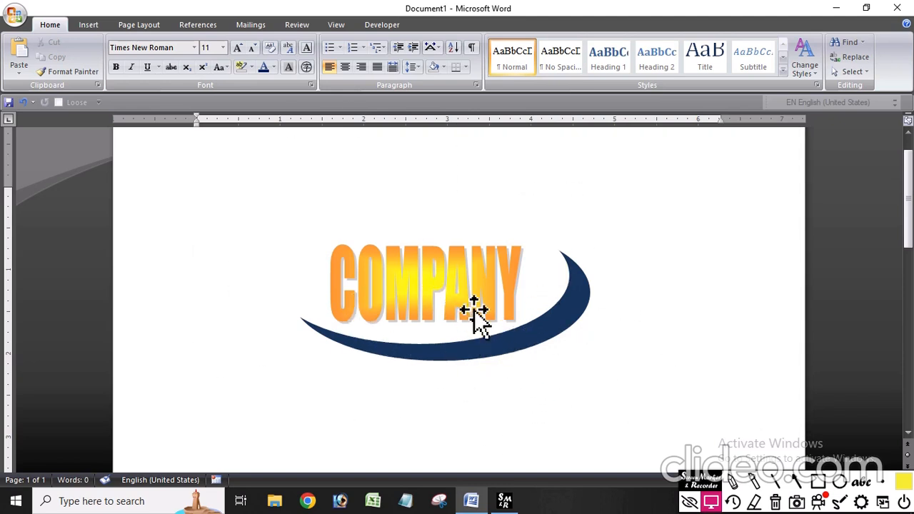
Move the blue and white ovals apart beneath the COMPANY WordArt, and undo both moves.
{"action": "left_click_drag", "start_coordinate": [474, 310], "coordinate": [736, 348]}
{"action": "left_click_drag", "start_coordinate": [531, 294], "coordinate": [555, 279]}
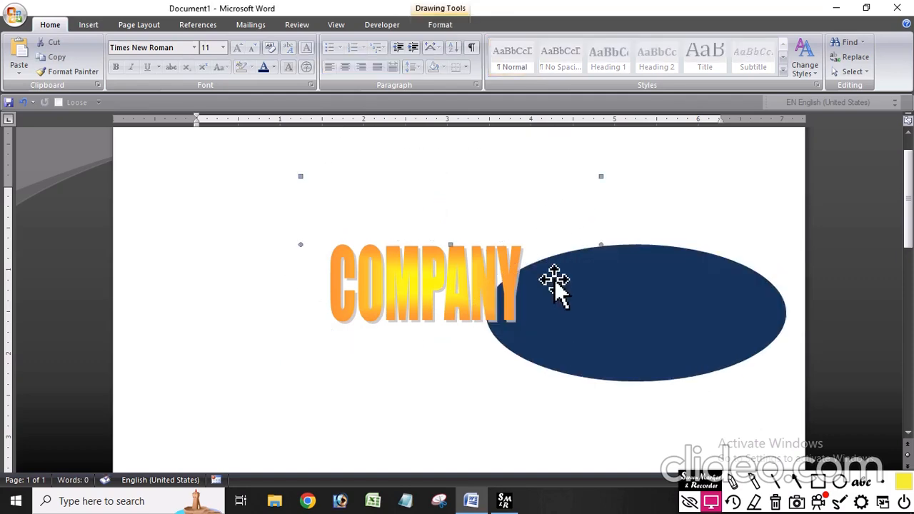
{"action": "key", "text": "ctrl+z"}
{"action": "key", "text": "ctrl+z"}
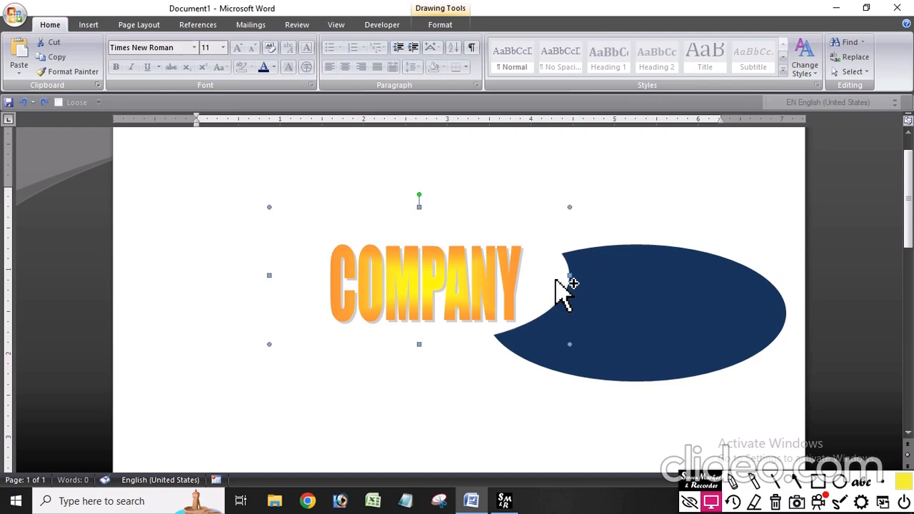
{"action": "left_click", "coordinate": [739, 321]}
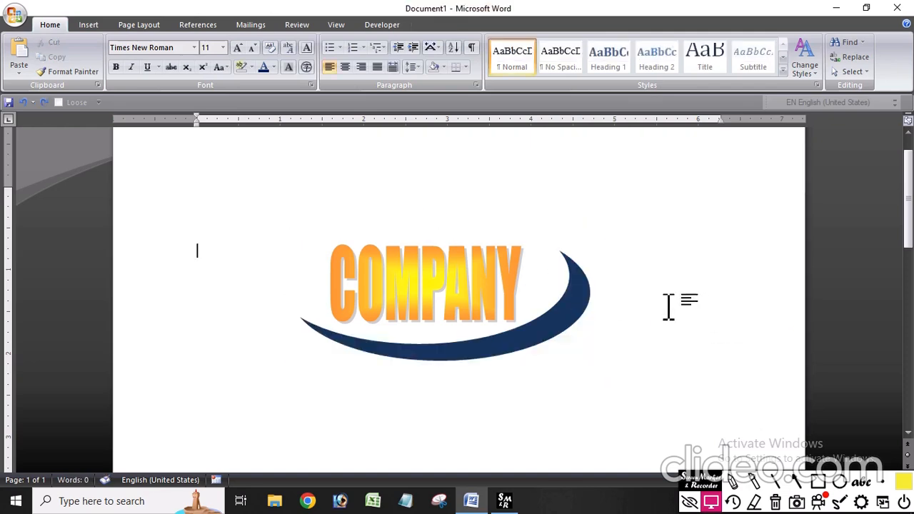
Select both ovals and the COMPANY WordArt together and group them into one object.
{"action": "left_click", "coordinate": [855, 77]}
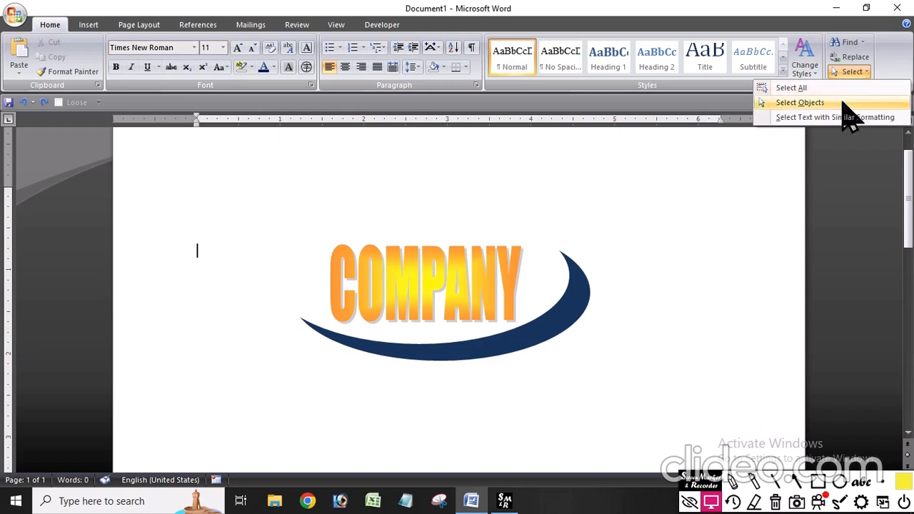
{"action": "left_click", "coordinate": [842, 103]}
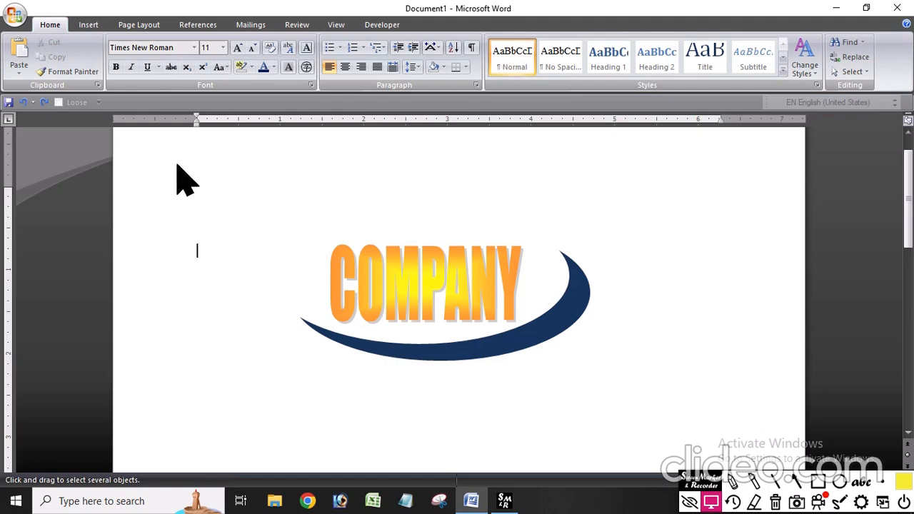
{"action": "left_click_drag", "start_coordinate": [177, 165], "coordinate": [712, 406]}
{"action": "left_click_drag", "start_coordinate": [720, 433], "coordinate": [723, 436]}
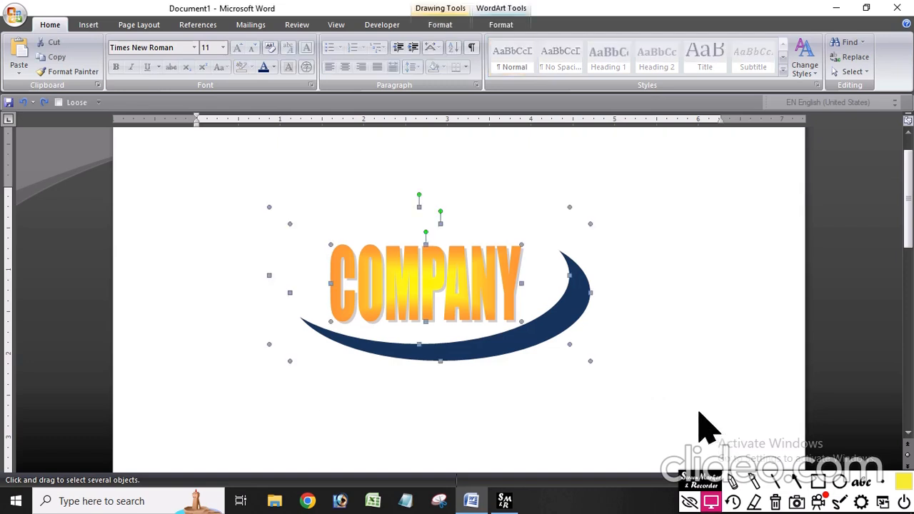
{"action": "left_click", "coordinate": [501, 24]}
{"action": "left_click", "coordinate": [810, 57]}
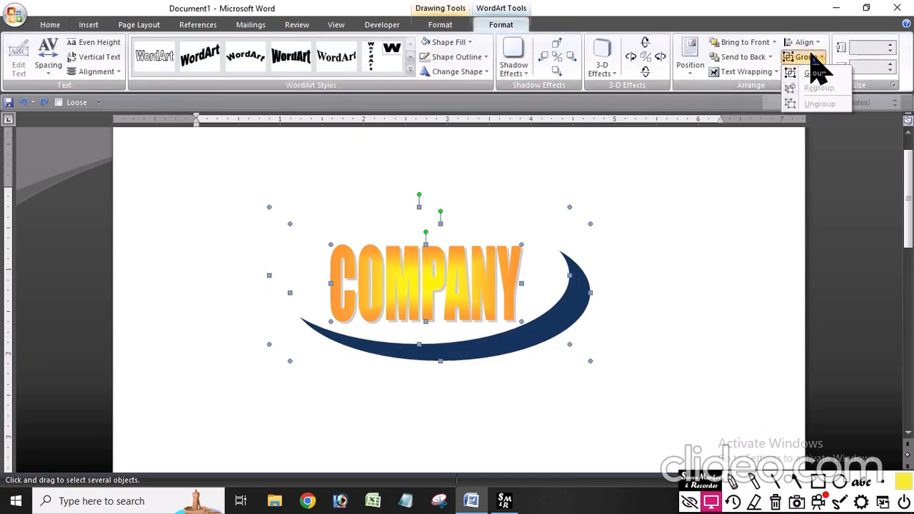
{"action": "left_click", "coordinate": [818, 76]}
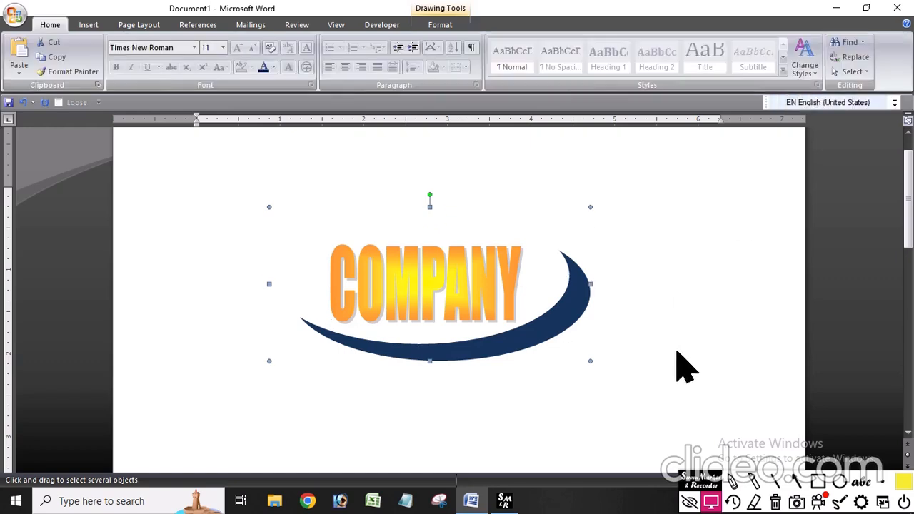
{"action": "left_click", "coordinate": [674, 350]}
Shrink the grouped logo to less than half its size and move it to the page's upper-left corner.
{"action": "left_click", "coordinate": [535, 302]}
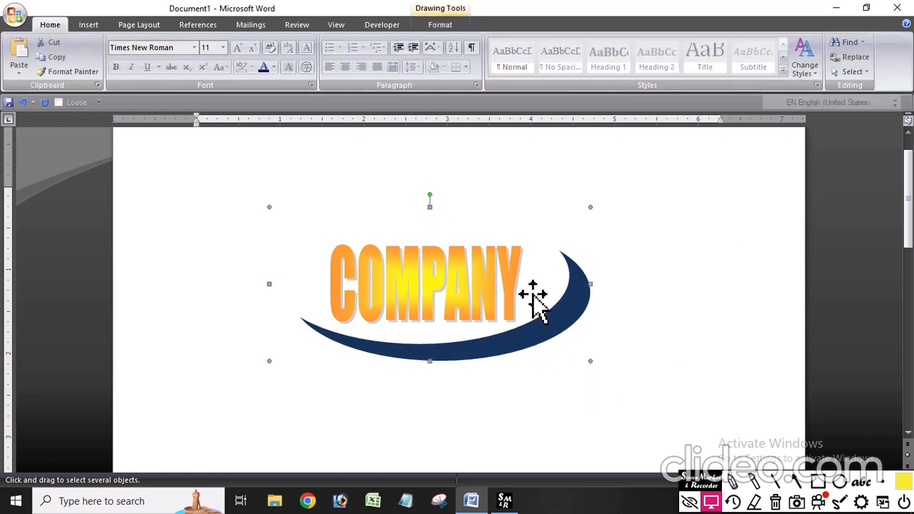
{"action": "left_click_drag", "start_coordinate": [591, 361], "coordinate": [413, 276]}
{"action": "left_click", "coordinate": [623, 348]}
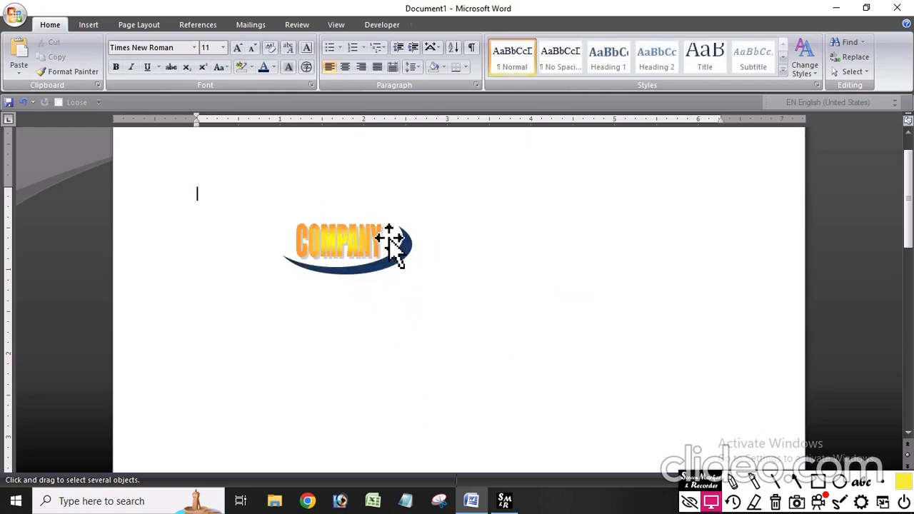
{"action": "left_click_drag", "start_coordinate": [394, 245], "coordinate": [241, 194]}
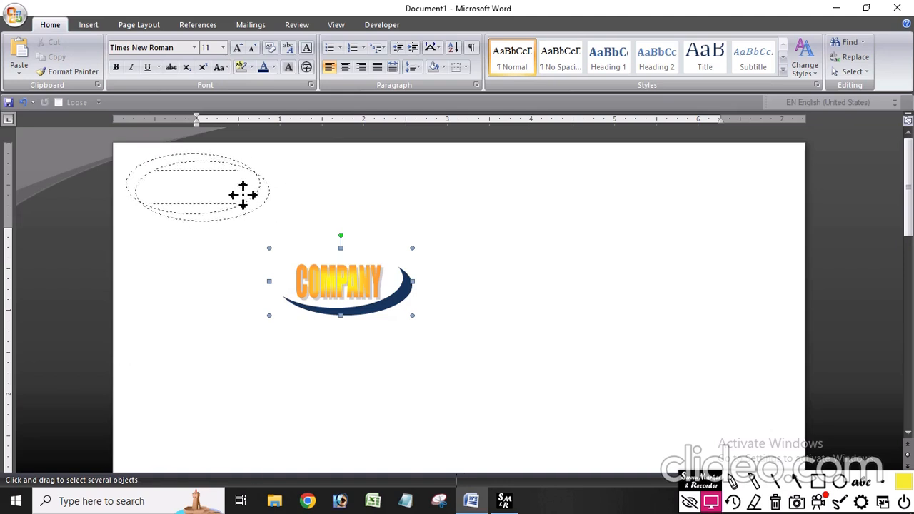
{"action": "left_click", "coordinate": [454, 291]}
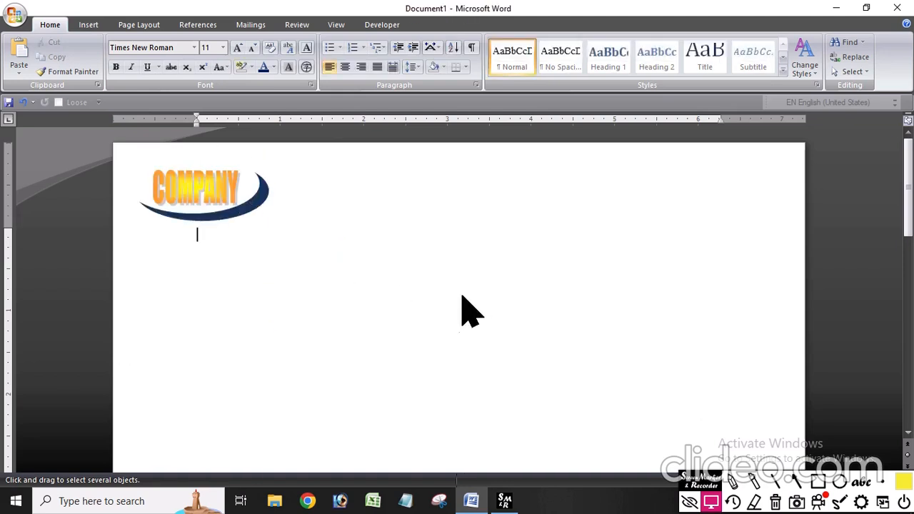
Delete the grouped COMPANY logo to clear the page.
{"action": "key", "text": "ctrl+z"}
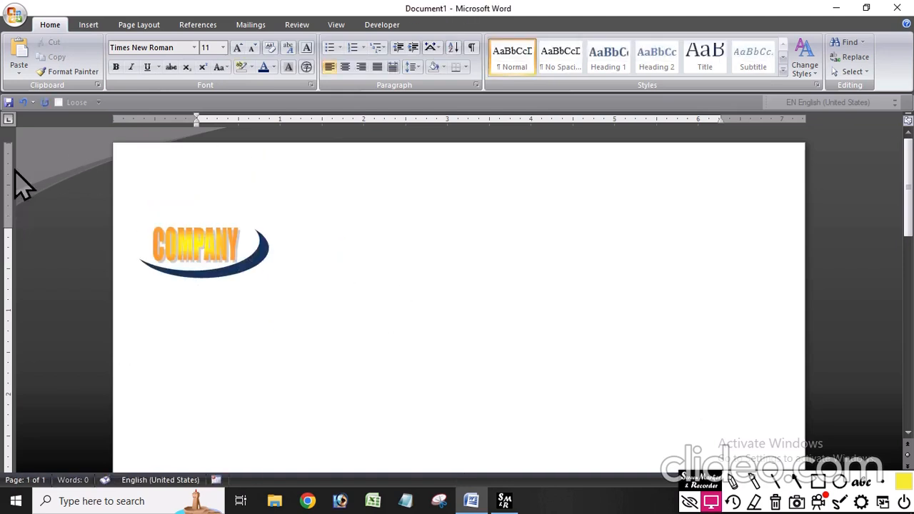
{"action": "key", "text": "ctrl+z"}
{"action": "key", "text": "ctrl+z"}
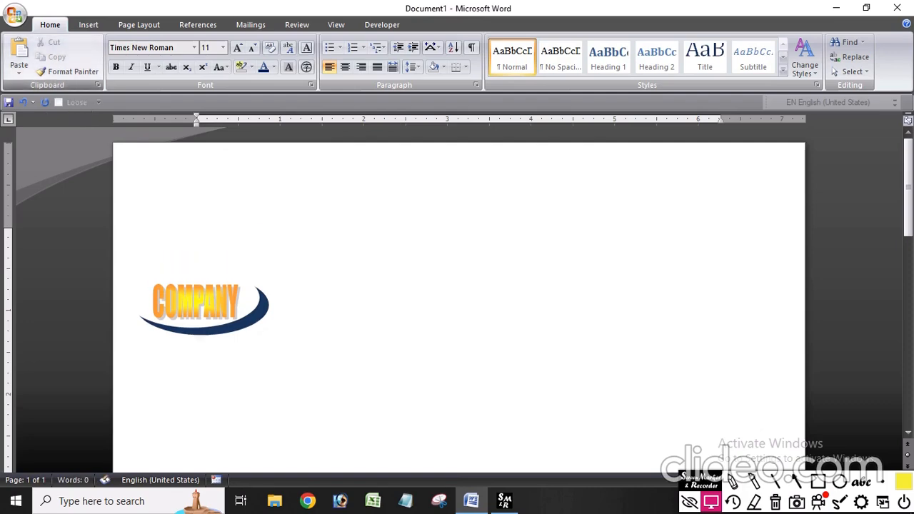
{"action": "left_click", "coordinate": [191, 325]}
{"action": "key", "text": "Delete"}
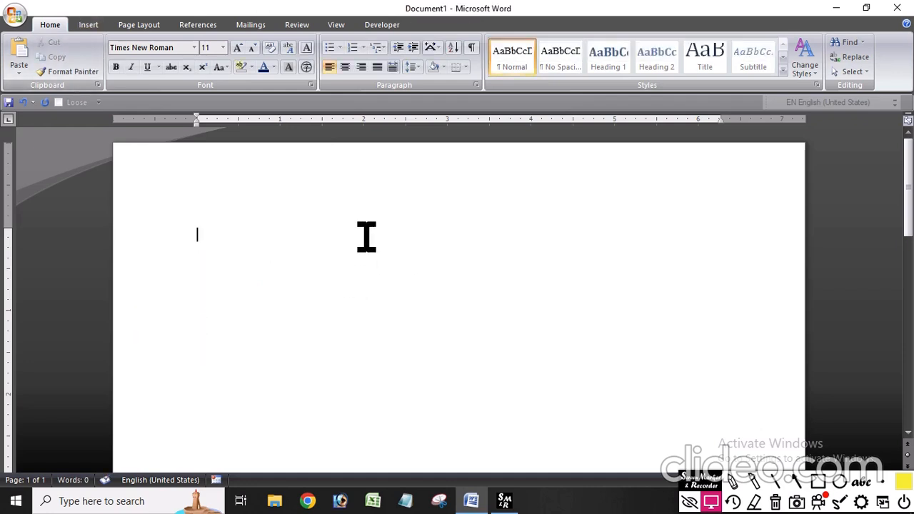
Draw a circle about 0.74" across near the page's upper-left corner and an oval about 0.84" wide and 1.02" high to its right.
{"action": "left_click", "coordinate": [86, 25]}
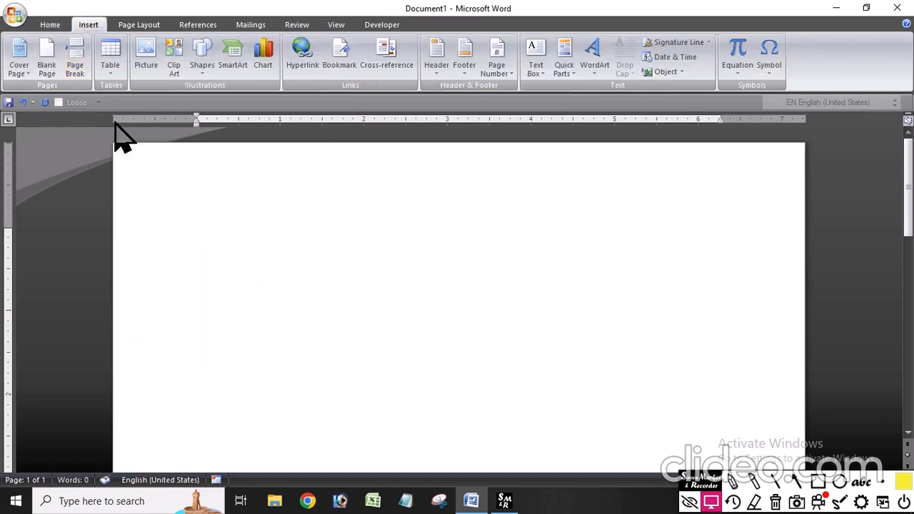
{"action": "left_click", "coordinate": [203, 64]}
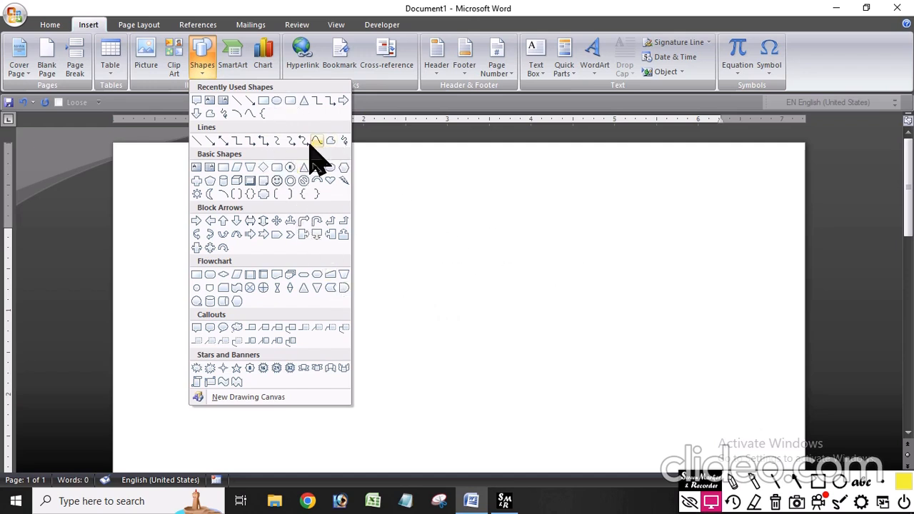
{"action": "left_click", "coordinate": [278, 100]}
{"action": "left_click_drag", "start_coordinate": [159, 190], "coordinate": [219, 251]}
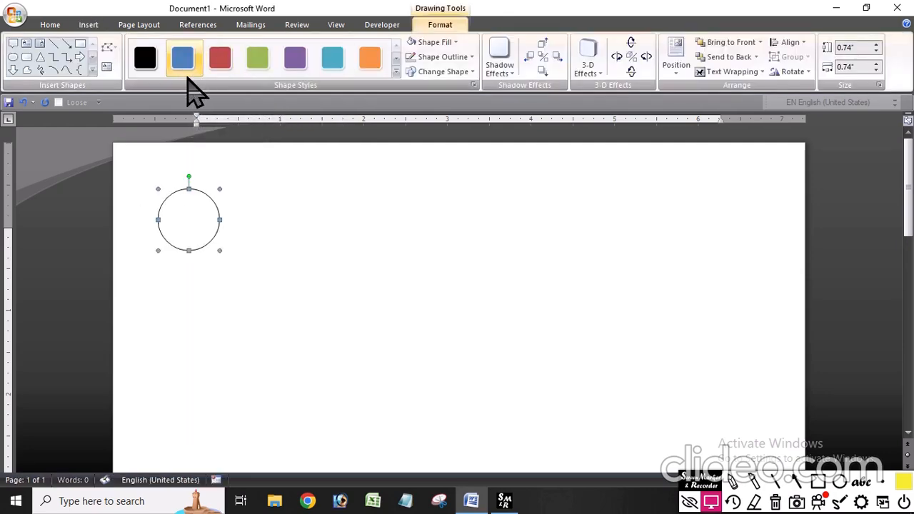
{"action": "left_click", "coordinate": [13, 57]}
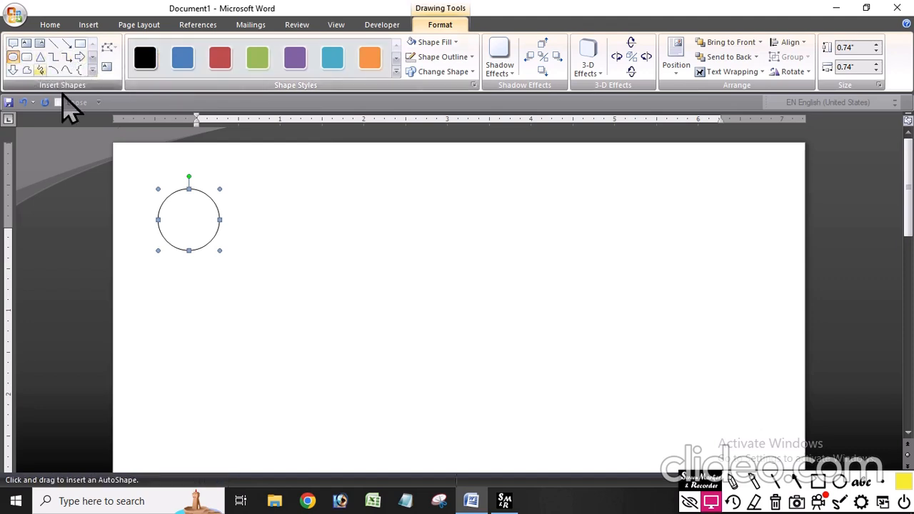
{"action": "left_click_drag", "start_coordinate": [313, 195], "coordinate": [383, 281]}
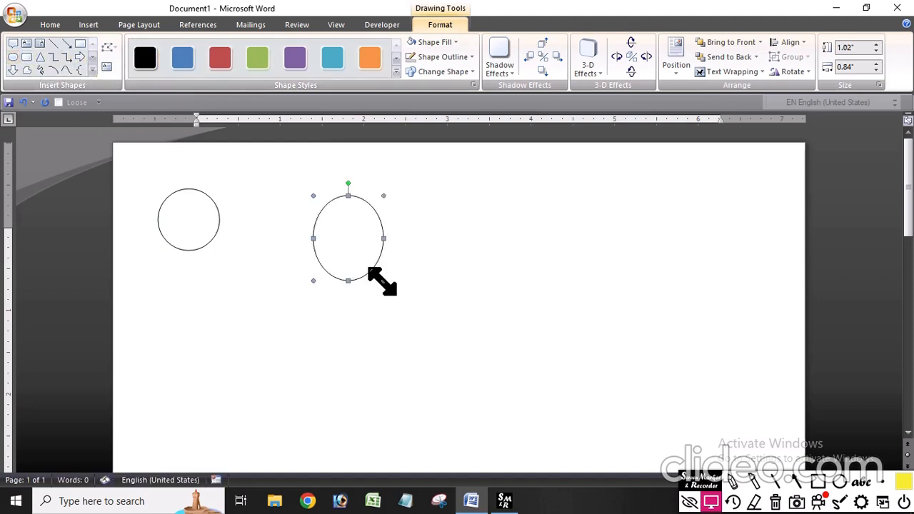
Lock drawing mode for the oval shape and draw fifteen ovals of varied sizes across the page, leaving none of them selected.
{"action": "right_click", "coordinate": [15, 59]}
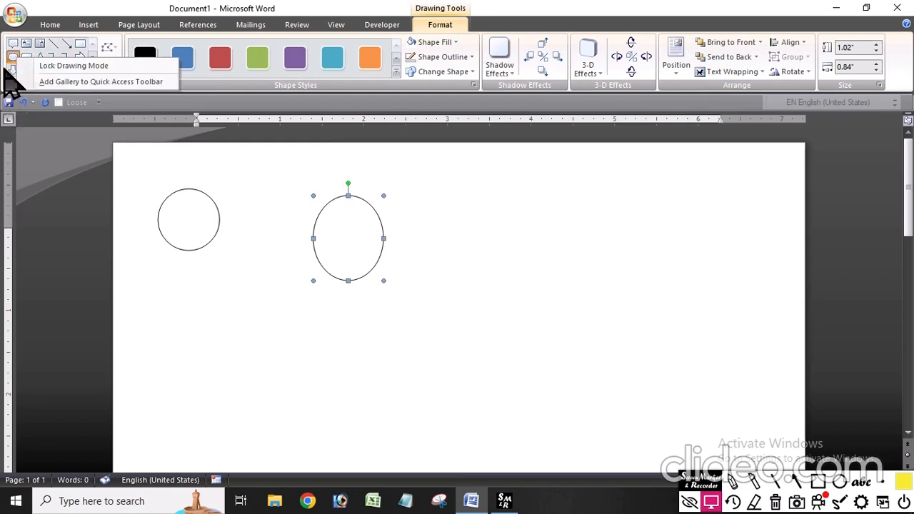
{"action": "left_click", "coordinate": [126, 67]}
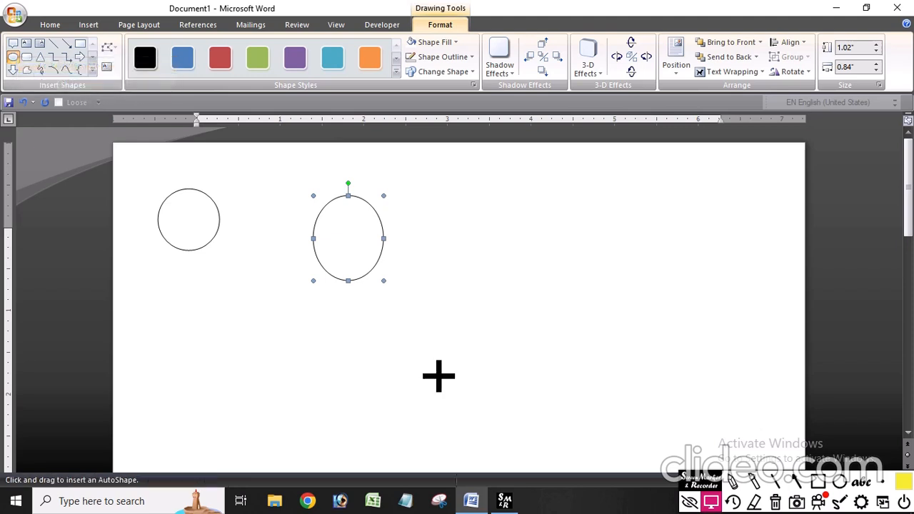
{"action": "left_click_drag", "start_coordinate": [463, 277], "coordinate": [588, 376]}
{"action": "left_click_drag", "start_coordinate": [545, 250], "coordinate": [665, 285]}
{"action": "left_click_drag", "start_coordinate": [665, 277], "coordinate": [784, 218]}
{"action": "left_click_drag", "start_coordinate": [721, 189], "coordinate": [788, 233]}
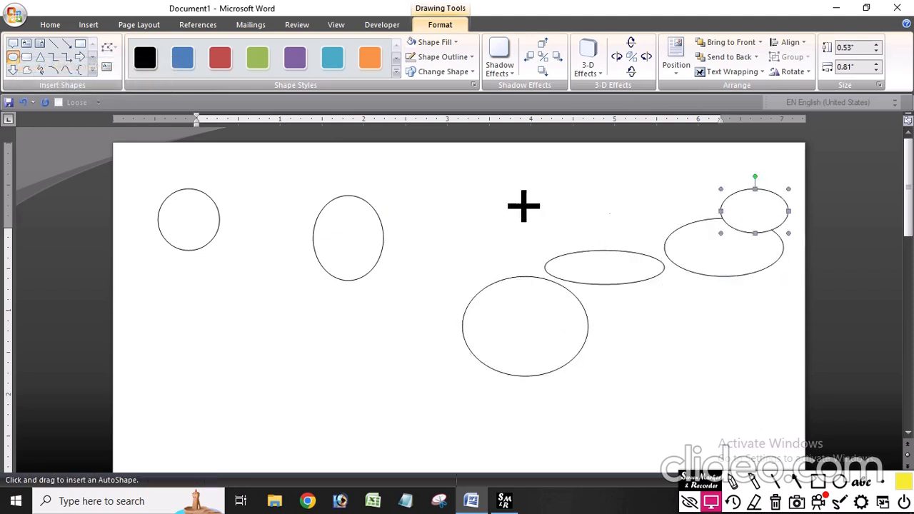
{"action": "left_click_drag", "start_coordinate": [515, 195], "coordinate": [552, 260]}
{"action": "left_click_drag", "start_coordinate": [404, 218], "coordinate": [442, 327]}
{"action": "left_click_drag", "start_coordinate": [240, 315], "coordinate": [353, 407]}
{"action": "left_click_drag", "start_coordinate": [283, 272], "coordinate": [369, 284]}
{"action": "left_click_drag", "start_coordinate": [354, 179], "coordinate": [493, 225]}
{"action": "mouse_move", "coordinate": [502, 179]}
{"action": "left_mouse_down"}
{"action": "mouse_move", "coordinate": [612, 253]}
{"action": "mouse_move", "coordinate": [659, 271]}
{"action": "left_mouse_up"}
{"action": "left_click_drag", "start_coordinate": [690, 183], "coordinate": [740, 324]}
{"action": "left_click_drag", "start_coordinate": [613, 356], "coordinate": [739, 444]}
{"action": "left_click_drag", "start_coordinate": [452, 376], "coordinate": [515, 426]}
{"action": "left_click_drag", "start_coordinate": [339, 333], "coordinate": [411, 386]}
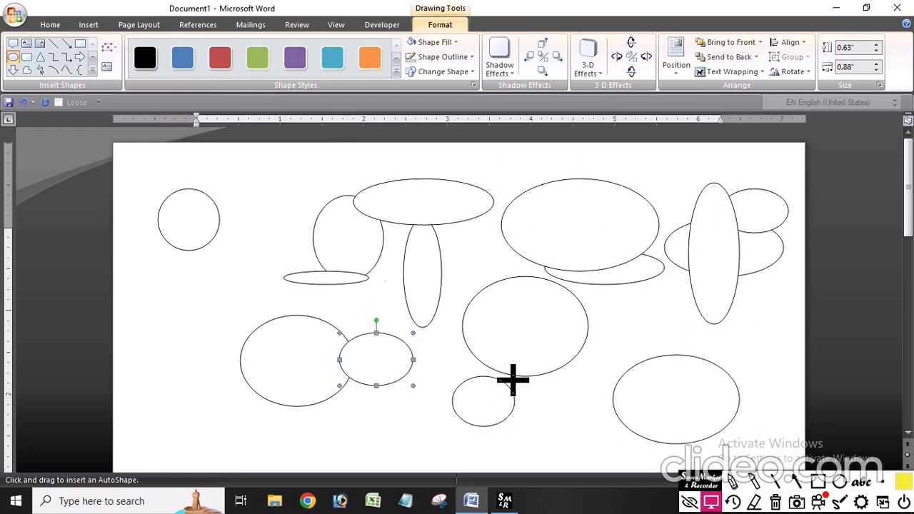
{"action": "left_click_drag", "start_coordinate": [512, 379], "coordinate": [383, 281]}
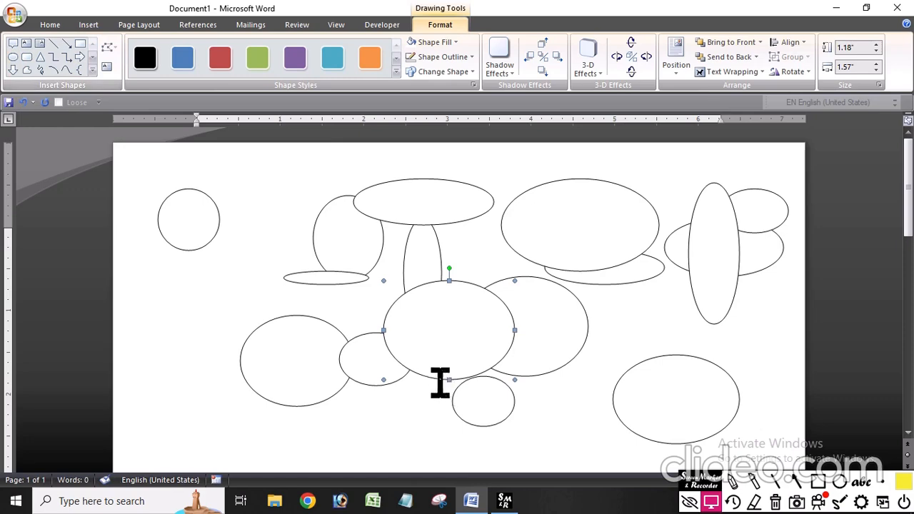
{"action": "left_click", "coordinate": [225, 295]}
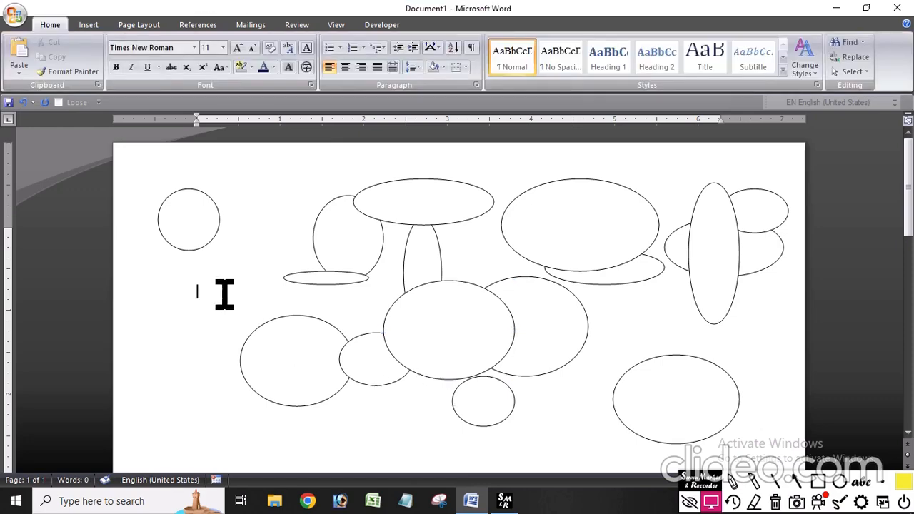
{"action": "left_click", "coordinate": [88, 24]}
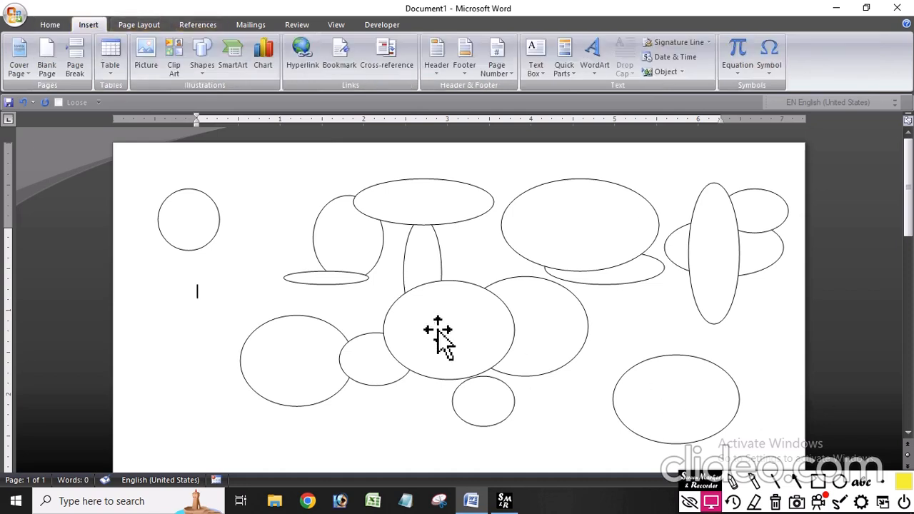
{"action": "left_click", "coordinate": [372, 325]}
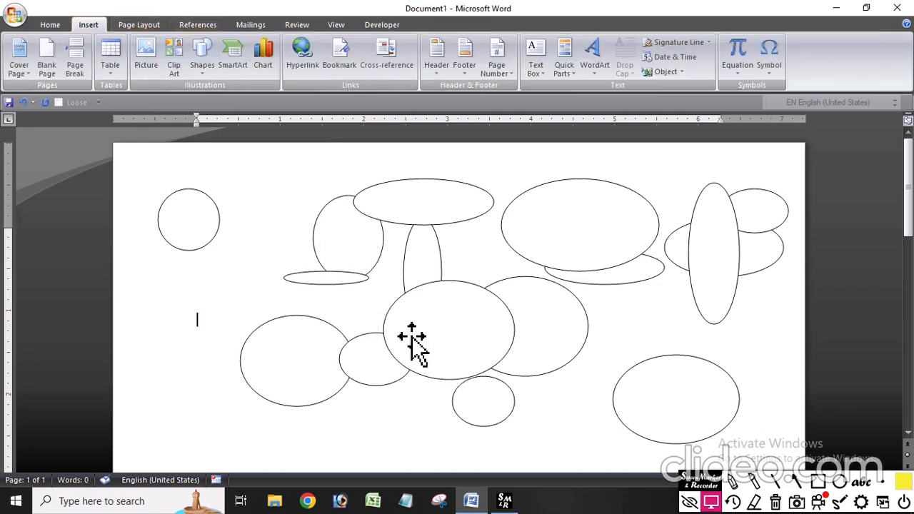
{"action": "left_click", "coordinate": [408, 337]}
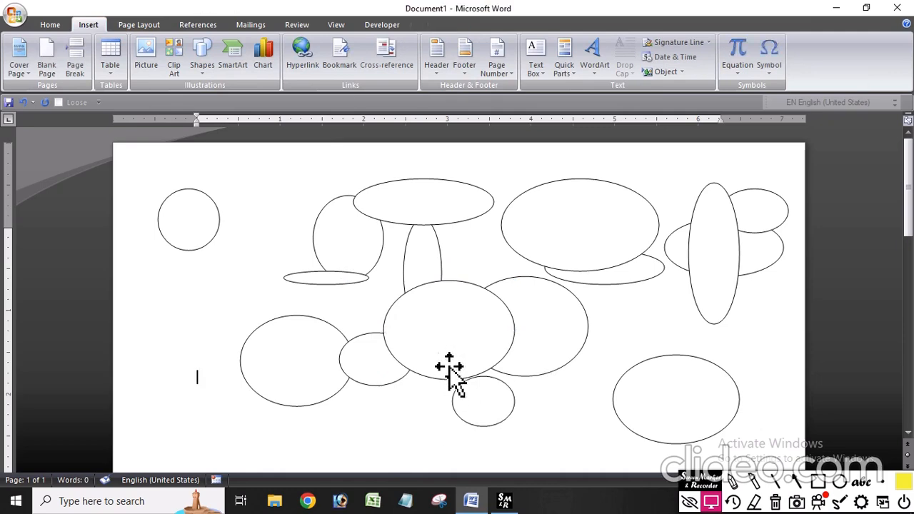
Move the large central oval up beside the circle, enlarge it over its neighbours, and shift it across the circle.
{"action": "left_click_drag", "start_coordinate": [355, 314], "coordinate": [352, 307]}
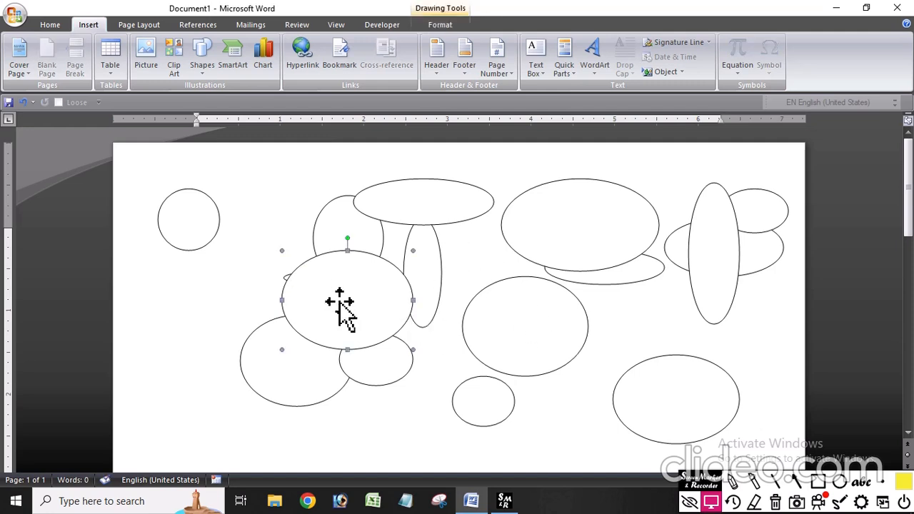
{"action": "left_click_drag", "start_coordinate": [292, 232], "coordinate": [245, 162]}
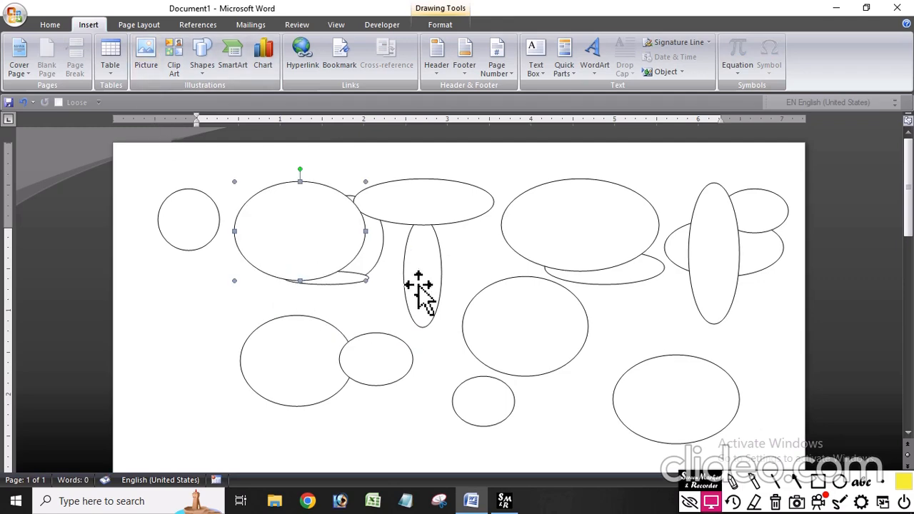
{"action": "left_click_drag", "start_coordinate": [366, 282], "coordinate": [589, 398]}
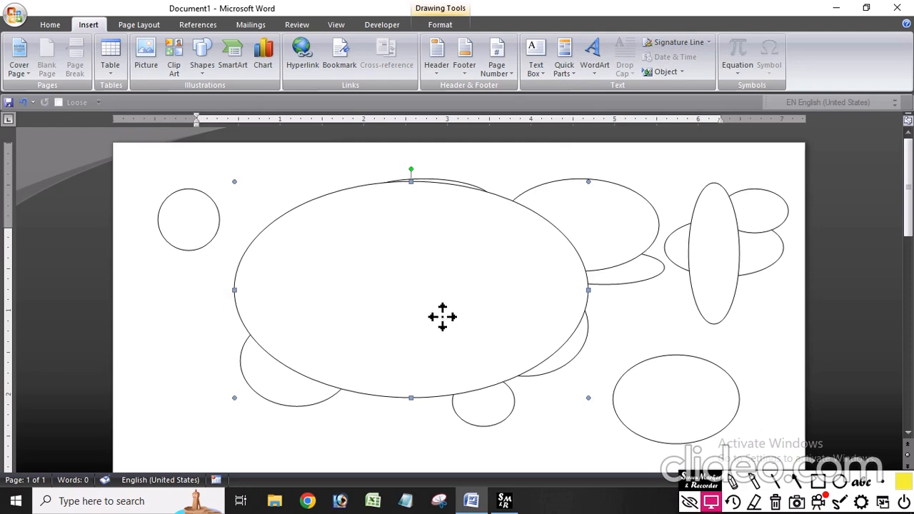
{"action": "left_click_drag", "start_coordinate": [391, 314], "coordinate": [328, 310]}
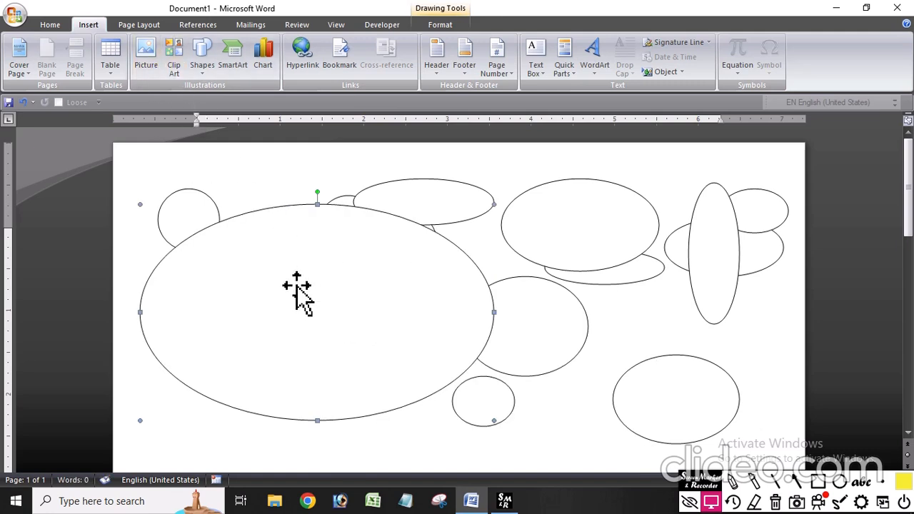
Delete the enlarged oval, the circle, the tall narrow oval beneath the wide upper one, that wide oval and the large upper-middle oval individually.
{"action": "key", "text": "Delete"}
{"action": "left_click", "coordinate": [185, 228]}
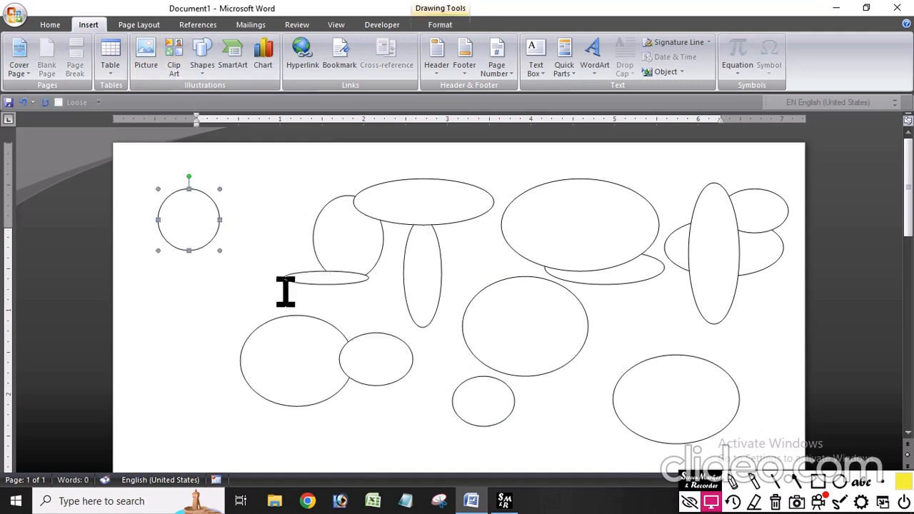
{"action": "key", "text": "Delete"}
{"action": "left_click", "coordinate": [418, 272]}
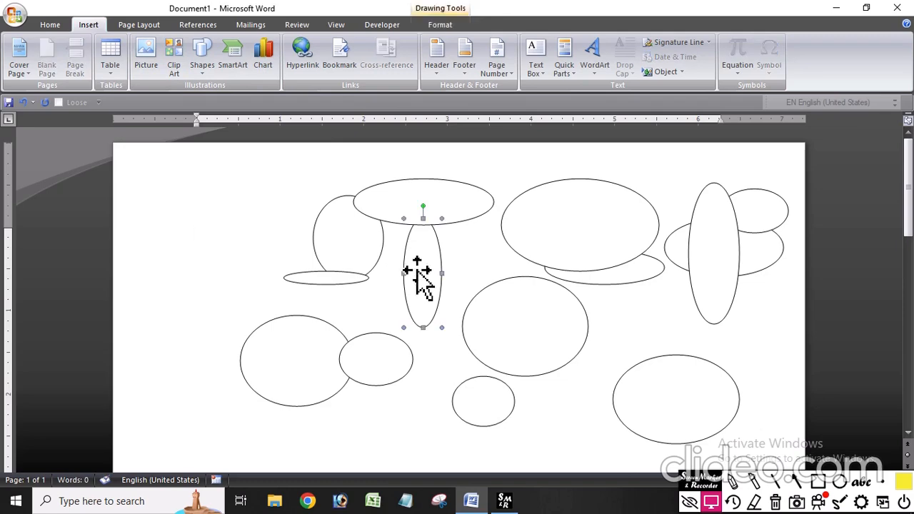
{"action": "key", "text": "Delete"}
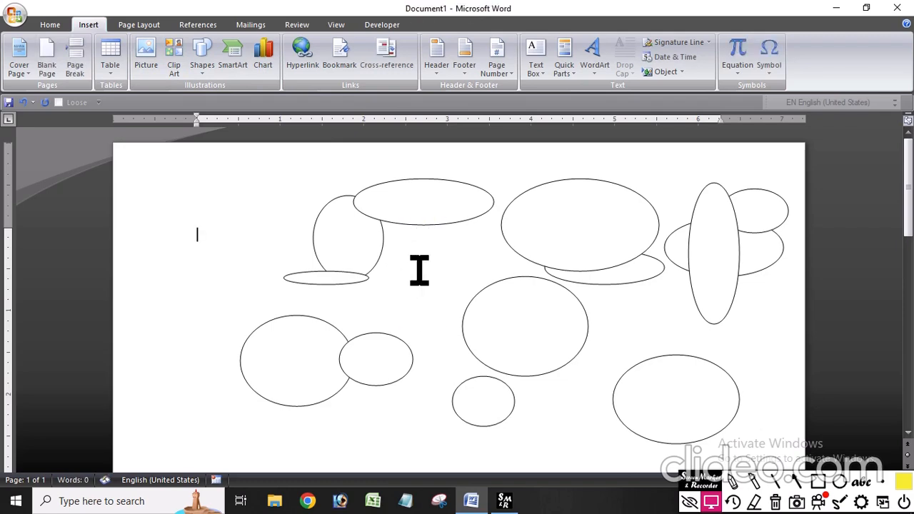
{"action": "left_click", "coordinate": [429, 213]}
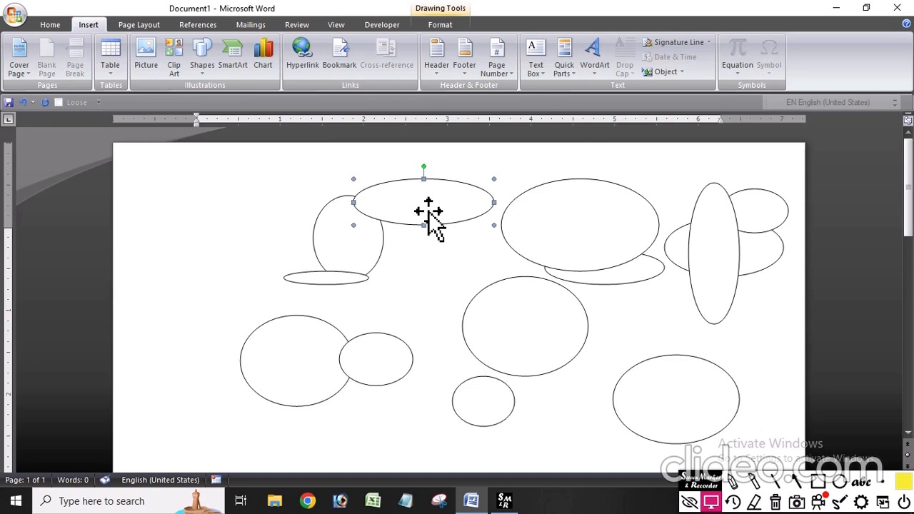
{"action": "key", "text": "Delete"}
{"action": "left_click", "coordinate": [585, 235]}
{"action": "key", "text": "Delete"}
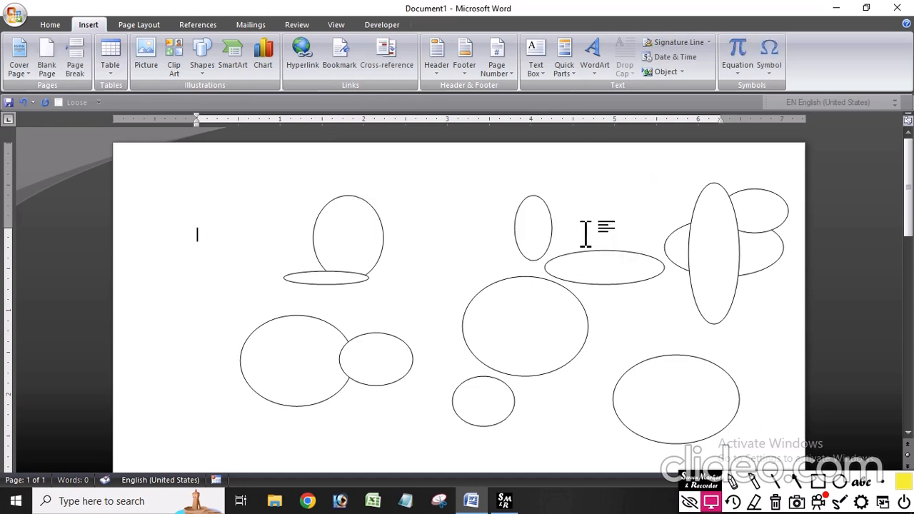
Select all remaining ovals together with Select Objects and delete them to clear the page.
{"action": "left_click", "coordinate": [48, 24]}
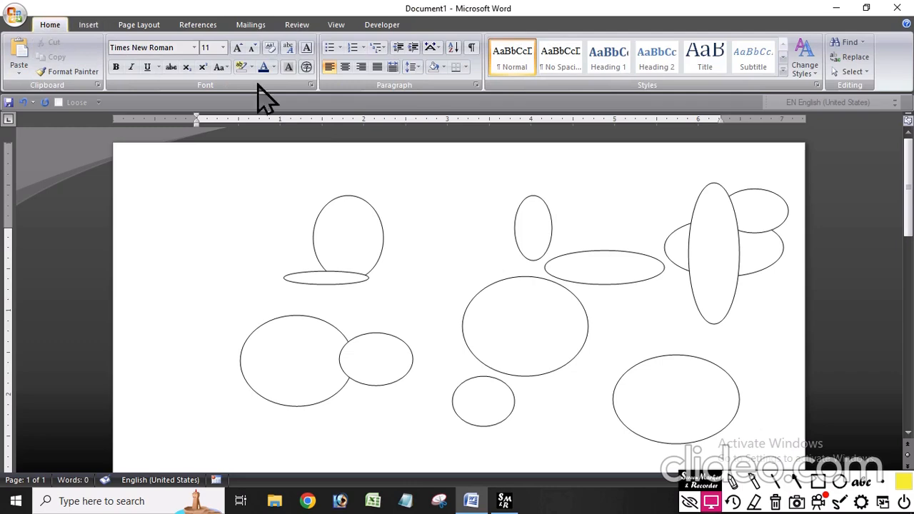
{"action": "left_click", "coordinate": [855, 71]}
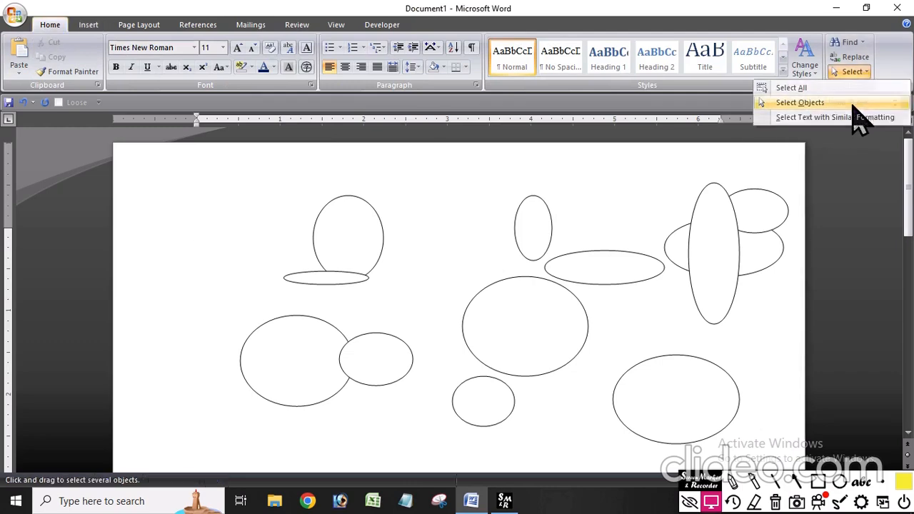
{"action": "left_click", "coordinate": [860, 104]}
{"action": "left_click_drag", "start_coordinate": [167, 164], "coordinate": [850, 480]}
{"action": "key", "text": "Delete"}
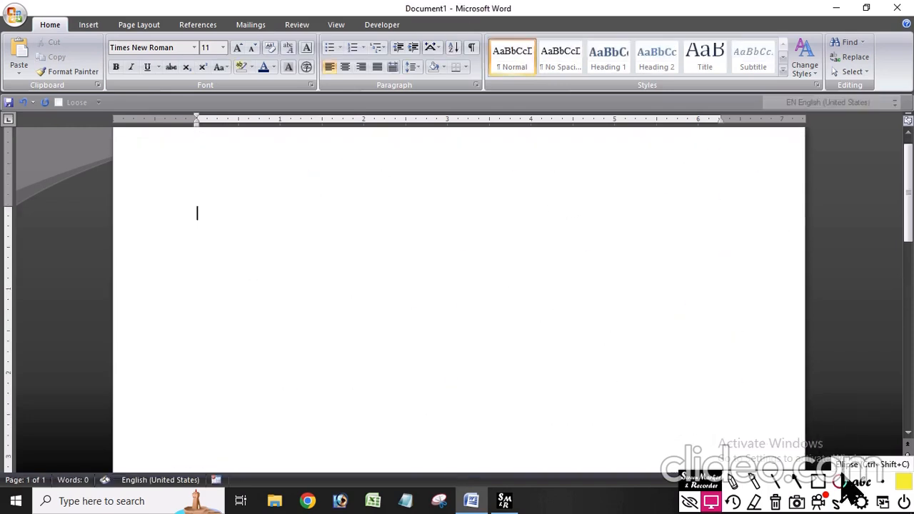
Draw an oval about 2.73" wide and 1.67" high on the empty page, and delete it.
{"action": "left_click", "coordinate": [89, 24]}
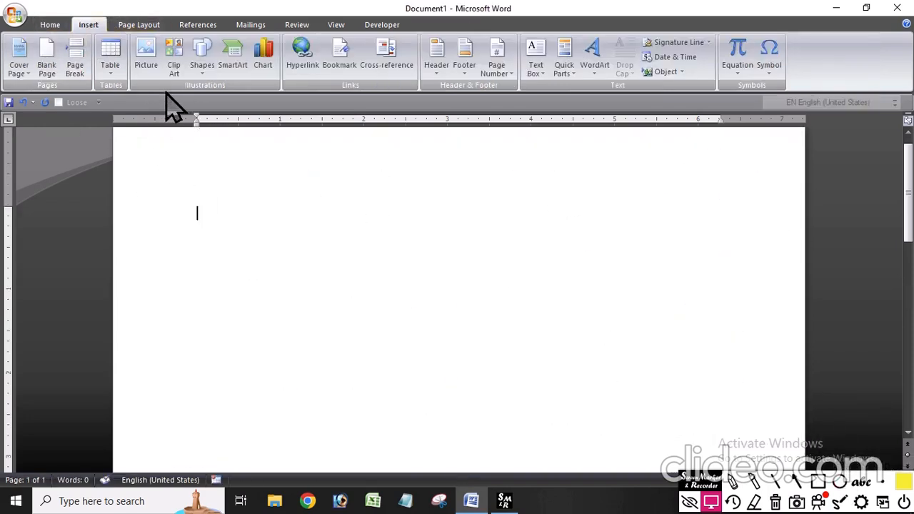
{"action": "left_click", "coordinate": [200, 70]}
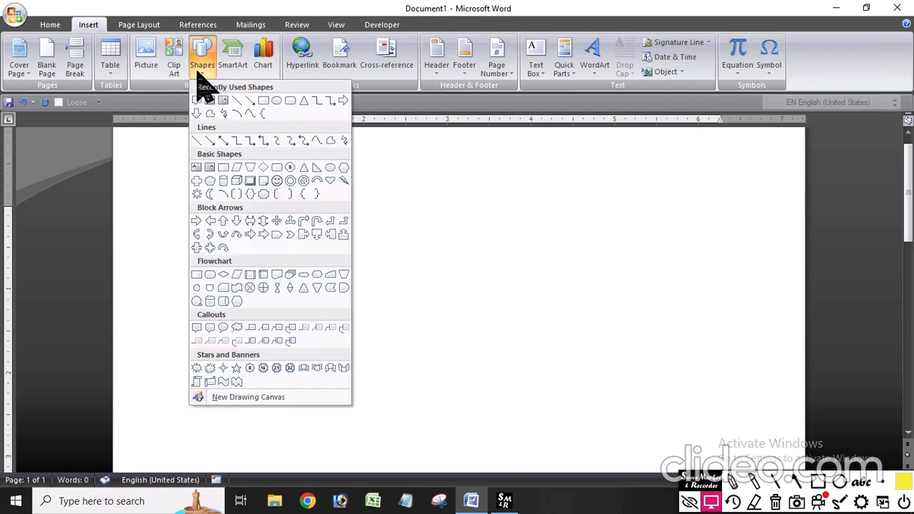
{"action": "left_click", "coordinate": [277, 101]}
{"action": "left_click_drag", "start_coordinate": [209, 191], "coordinate": [438, 331]}
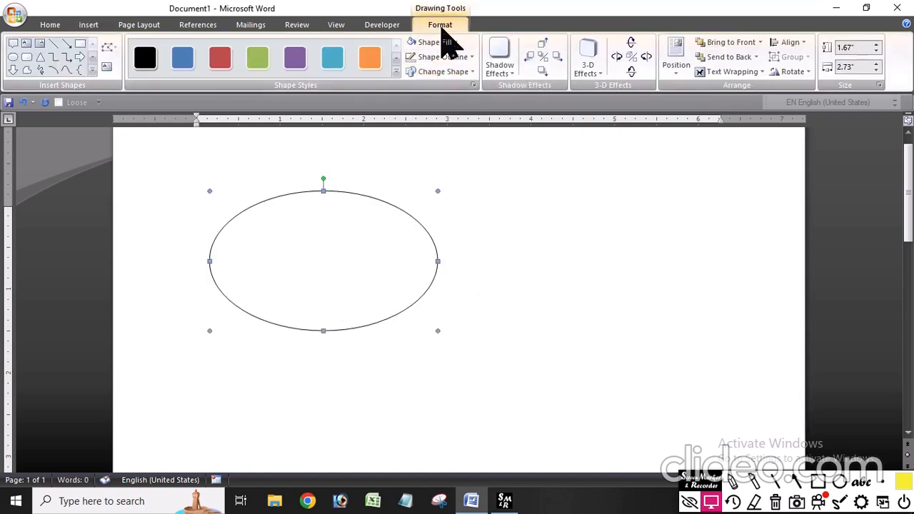
{"action": "left_click", "coordinate": [657, 333]}
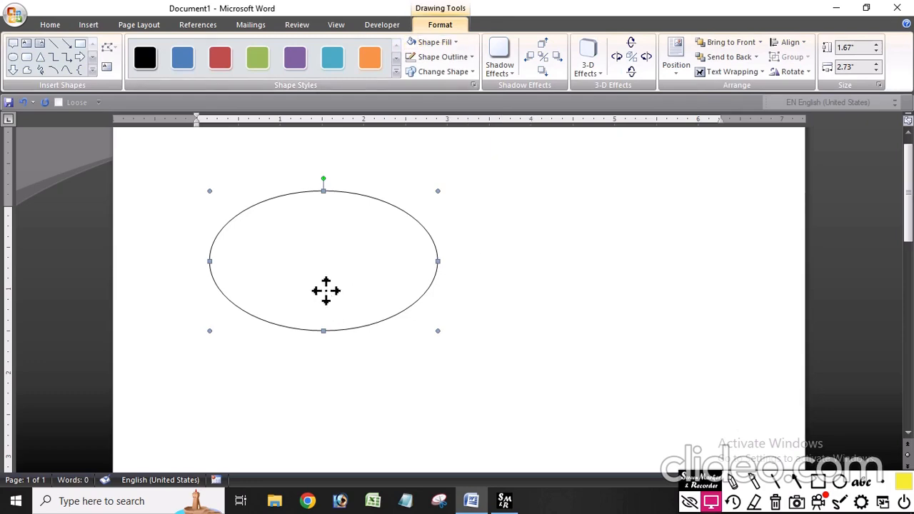
{"action": "key", "text": "Delete"}
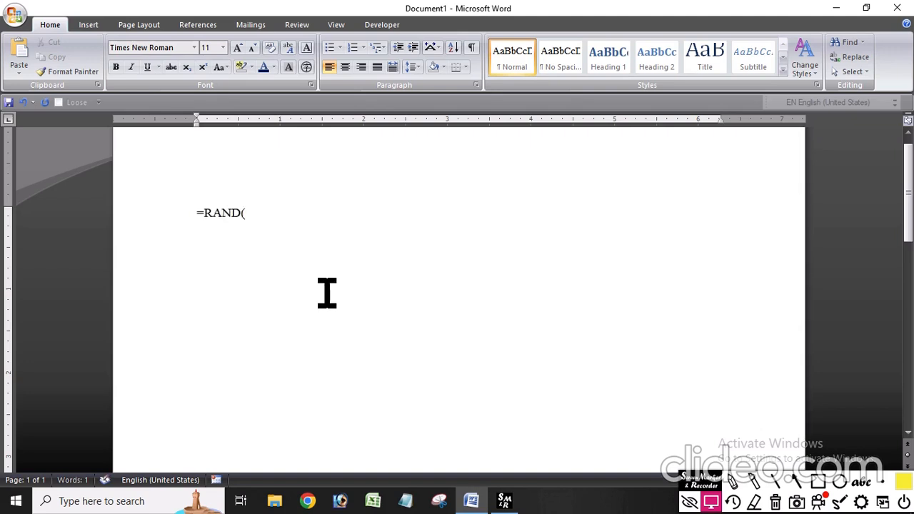
Generate sample paragraphs with the =RAND function using 10 as its second argument, and justify all the text.
{"action": "type", "text": ",10"}
{"action": "key", "text": "Return"}
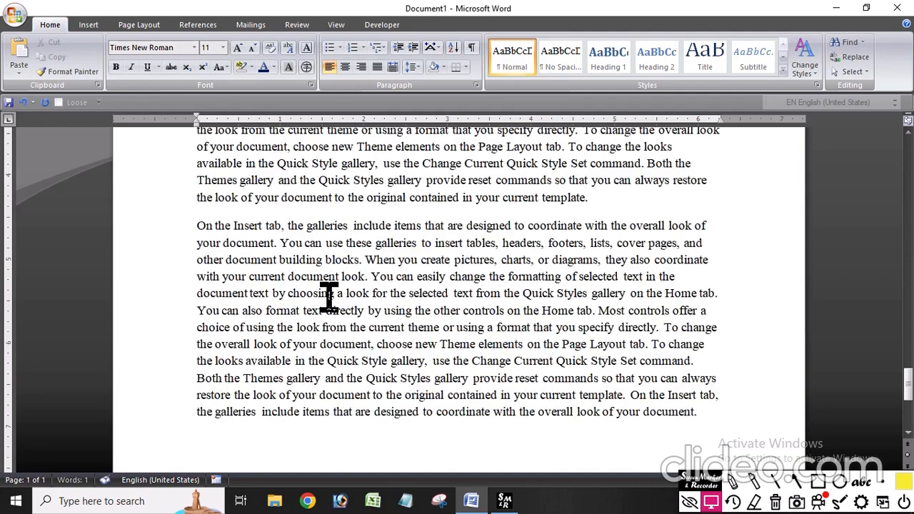
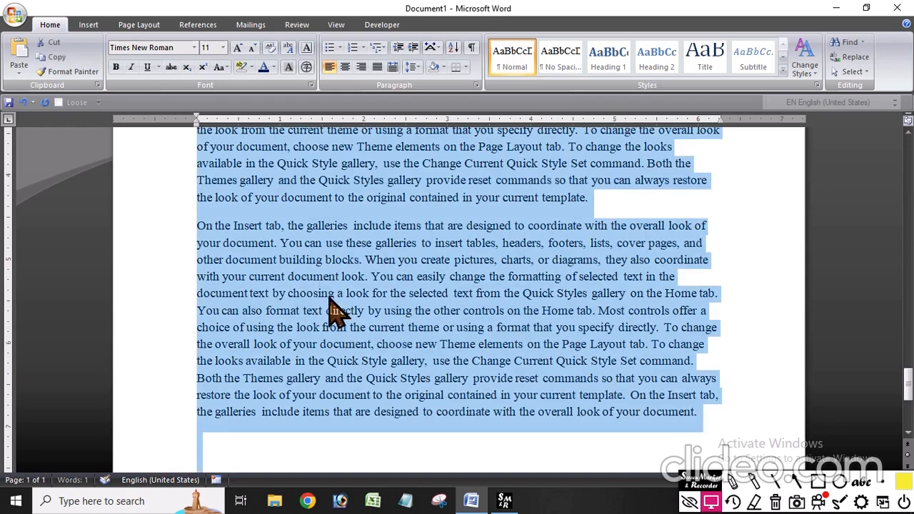
{"action": "key", "text": "ctrl+j"}
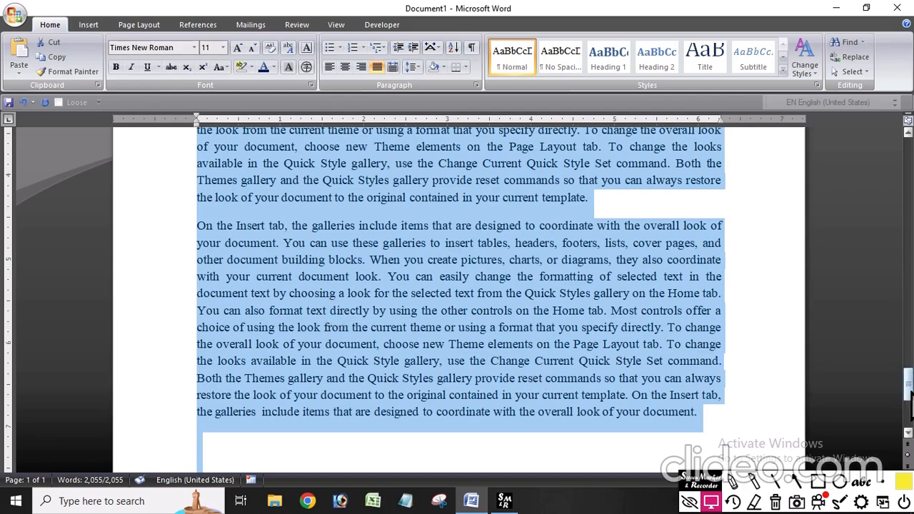
{"action": "left_click_drag", "start_coordinate": [911, 394], "coordinate": [893, 167]}
{"action": "left_click", "coordinate": [648, 222]}
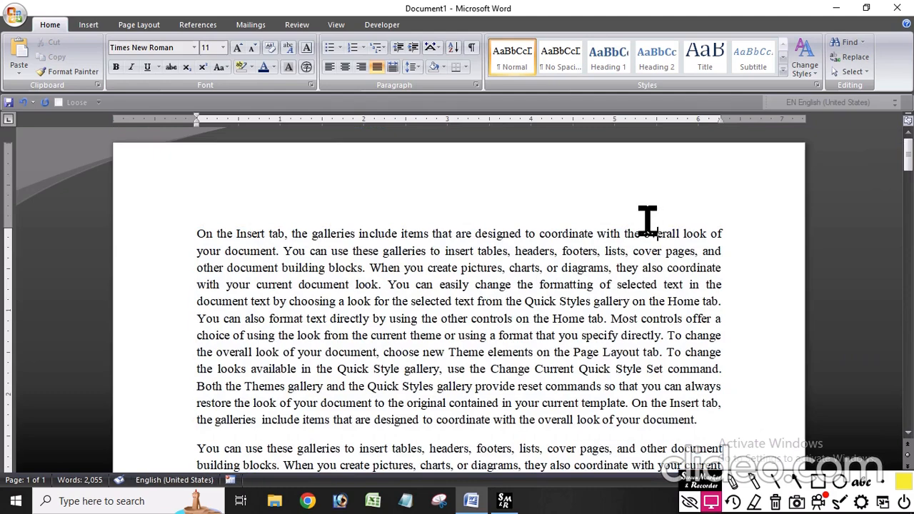
Draw an isosceles triangle about 1.99" wide and 1.59" high over the first paragraph and shift it slightly up and right.
{"action": "scroll", "coordinate": [550, 229], "scroll_direction": "down", "scroll_amount": 1}
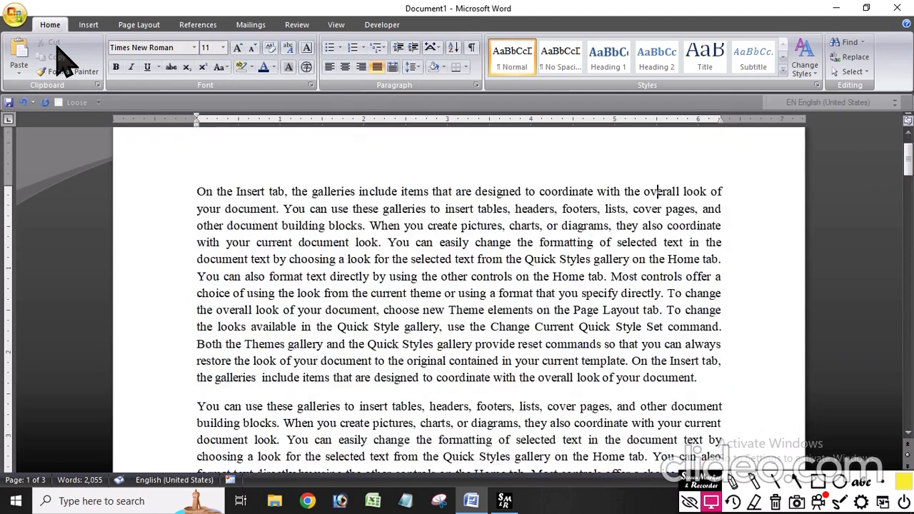
{"action": "left_click", "coordinate": [86, 25]}
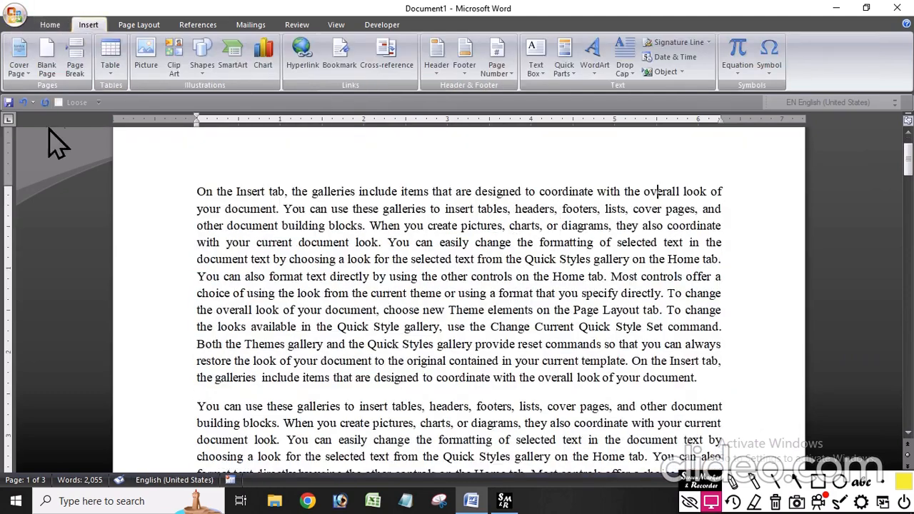
{"action": "left_click", "coordinate": [202, 66]}
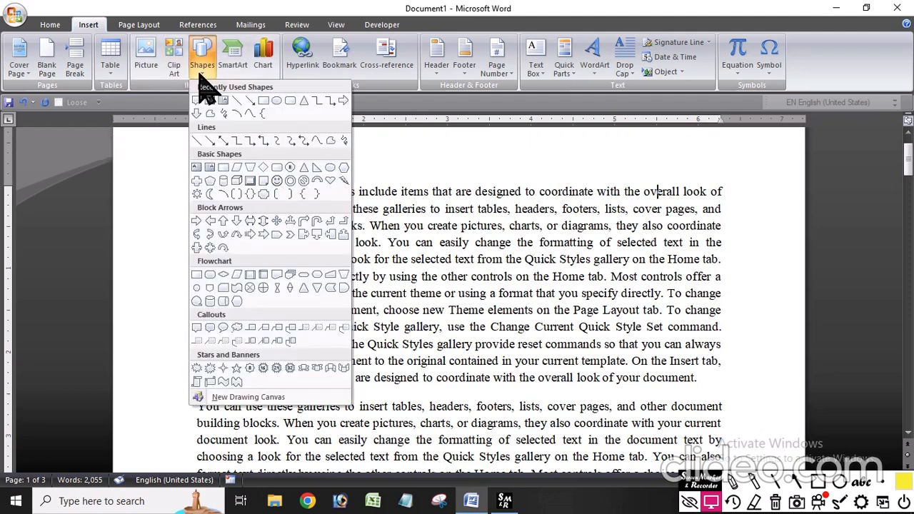
{"action": "left_click", "coordinate": [305, 169]}
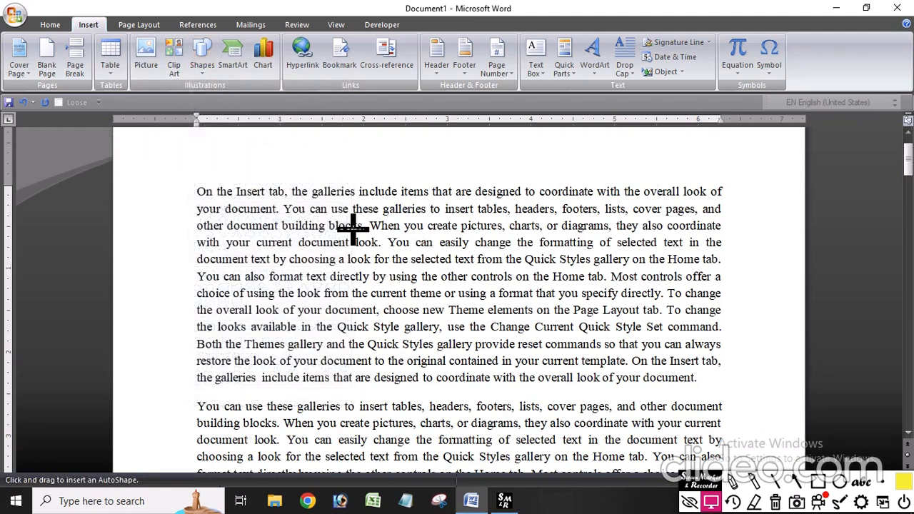
{"action": "left_click_drag", "start_coordinate": [351, 226], "coordinate": [522, 363]}
{"action": "left_click_drag", "start_coordinate": [438, 321], "coordinate": [463, 294]}
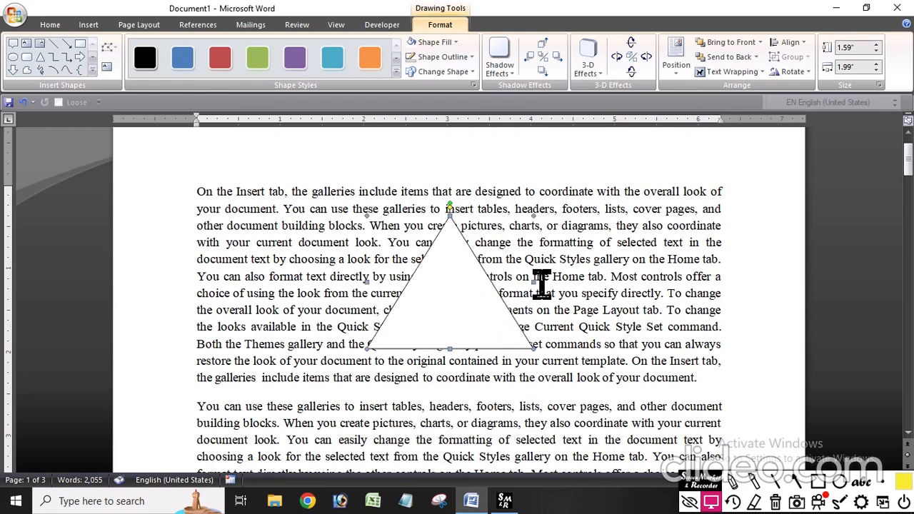
Set the triangle's text wrapping to In Line with Text and move it into the word "Insert" in the first line.
{"action": "left_click", "coordinate": [740, 73]}
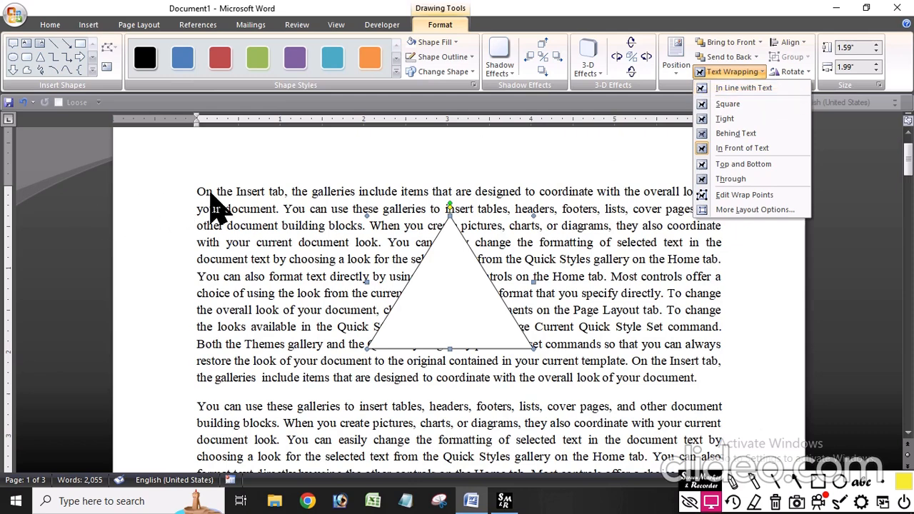
{"action": "left_click", "coordinate": [746, 88]}
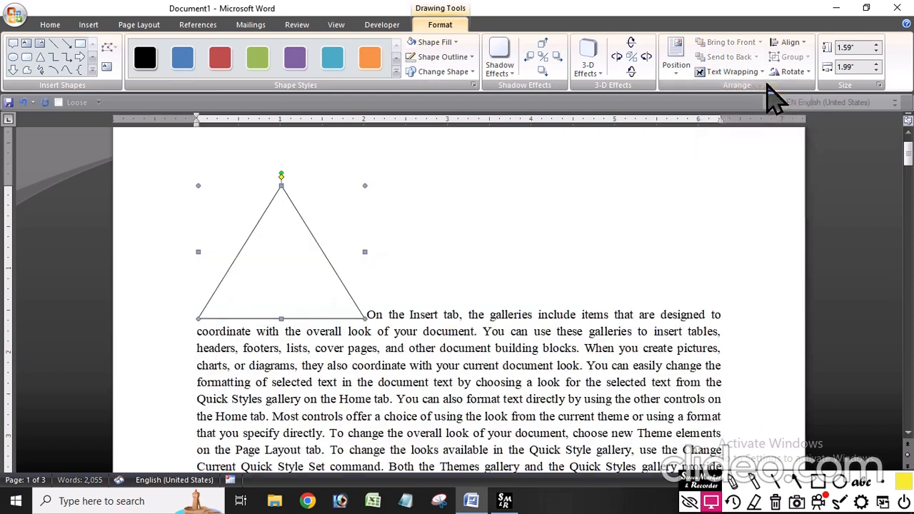
{"action": "left_click", "coordinate": [749, 72]}
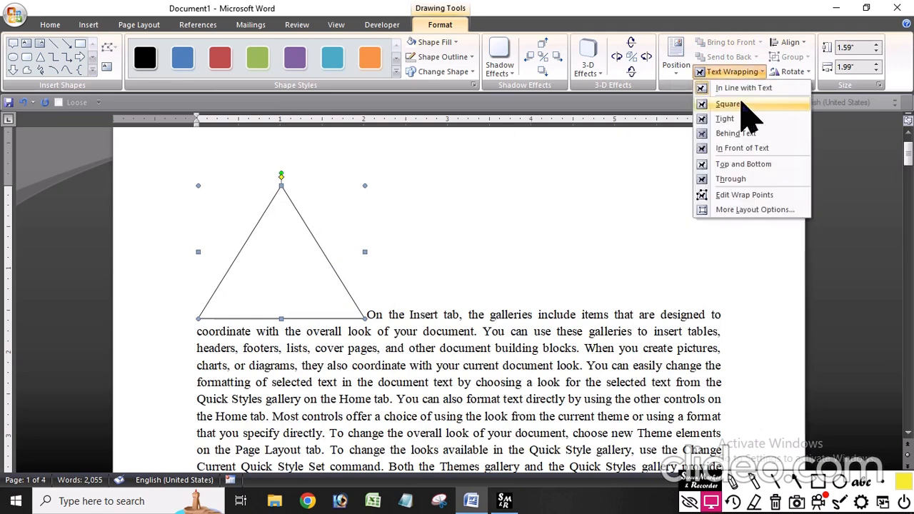
{"action": "scroll", "coordinate": [449, 345], "scroll_direction": "down", "scroll_amount": 1}
{"action": "left_click", "coordinate": [319, 259]}
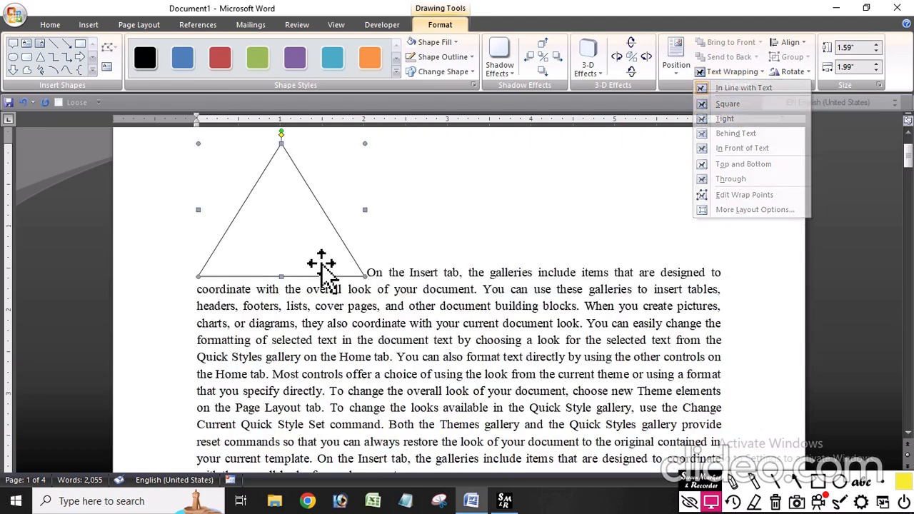
{"action": "left_click_drag", "start_coordinate": [370, 268], "coordinate": [414, 277]}
{"action": "left_click_drag", "start_coordinate": [338, 243], "coordinate": [435, 260]}
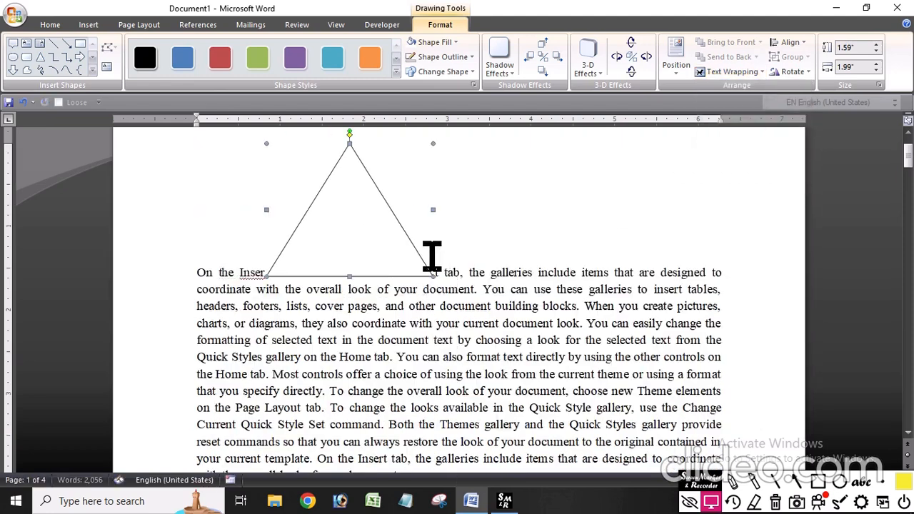
Apply Square text wrapping to the triangle and move it into the middle of the first paragraph.
{"action": "left_click", "coordinate": [728, 72]}
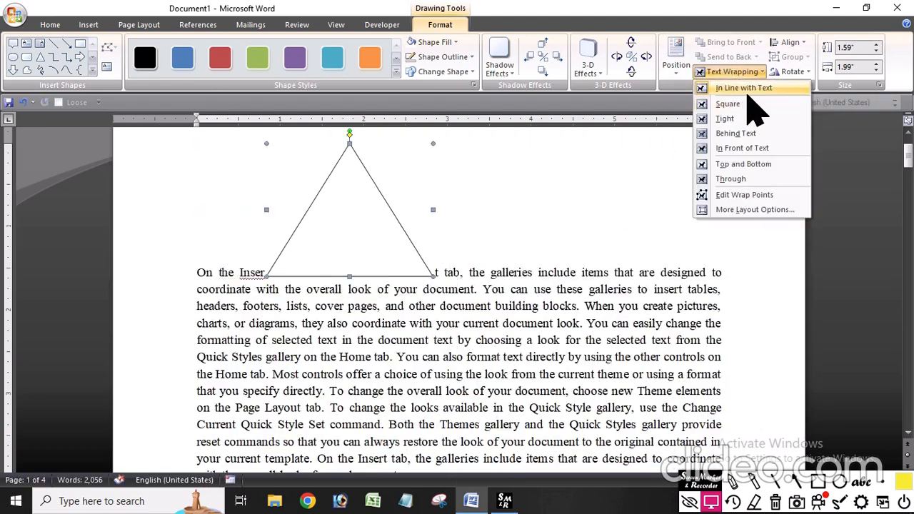
{"action": "left_click", "coordinate": [729, 104]}
{"action": "scroll", "coordinate": [463, 250], "scroll_direction": "down", "scroll_amount": 1}
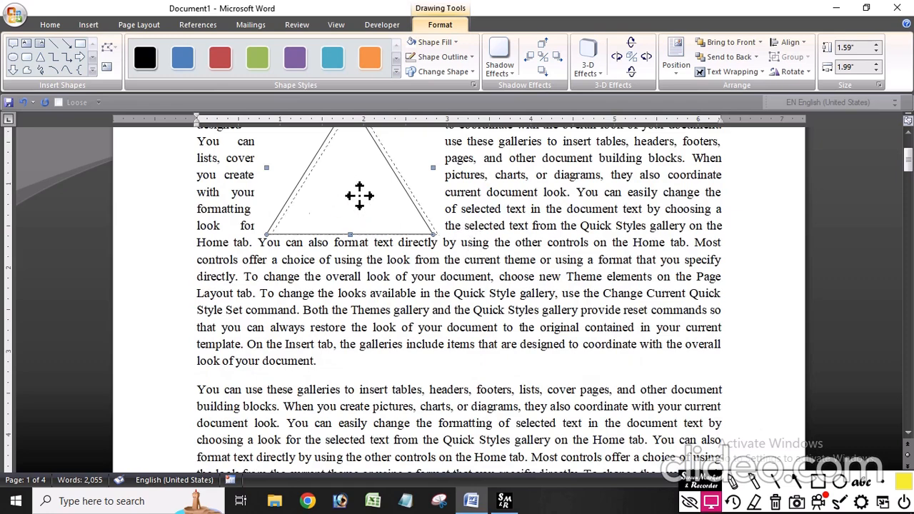
{"action": "left_click_drag", "start_coordinate": [360, 195], "coordinate": [417, 251]}
{"action": "scroll", "coordinate": [436, 257], "scroll_direction": "up", "scroll_amount": 1}
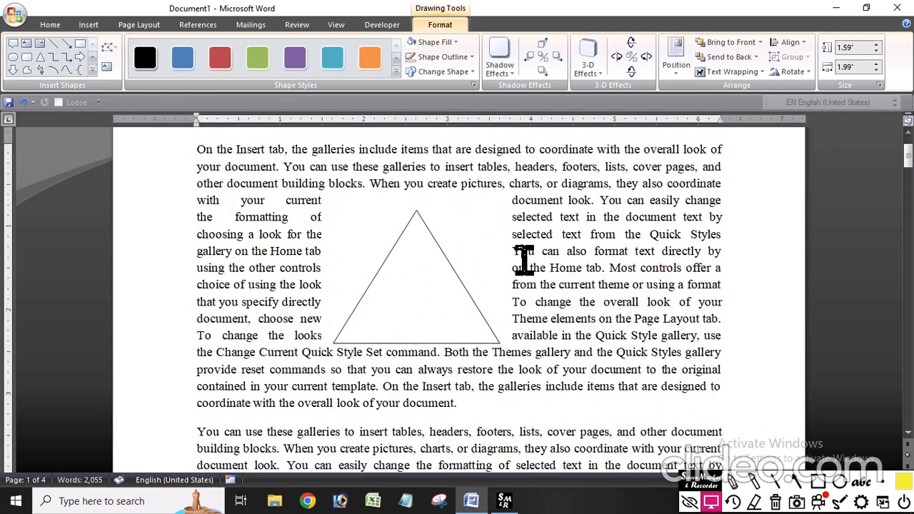
{"action": "left_click", "coordinate": [524, 261]}
{"action": "left_click", "coordinate": [428, 276]}
{"action": "left_click", "coordinate": [527, 269]}
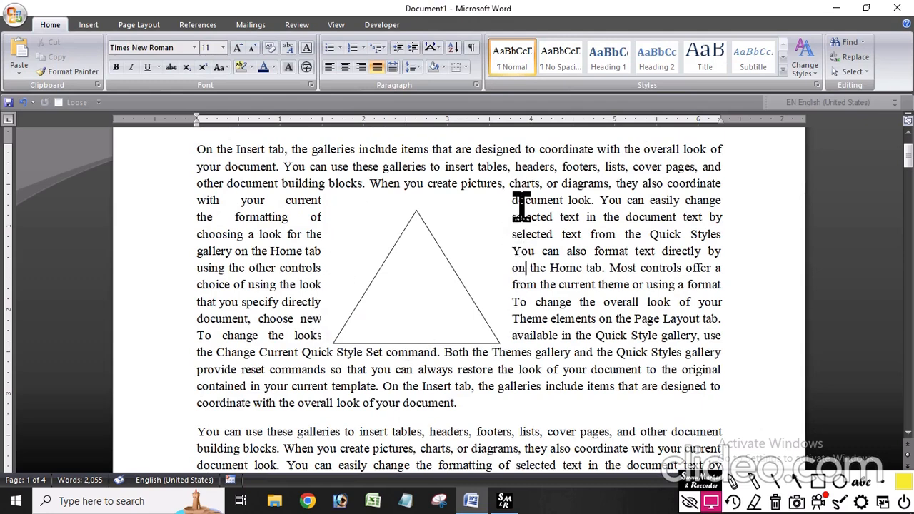
Apply Tight text wrapping to the triangle and shift it slightly down and left within the first paragraph.
{"action": "left_click", "coordinate": [430, 289]}
{"action": "left_click", "coordinate": [758, 72]}
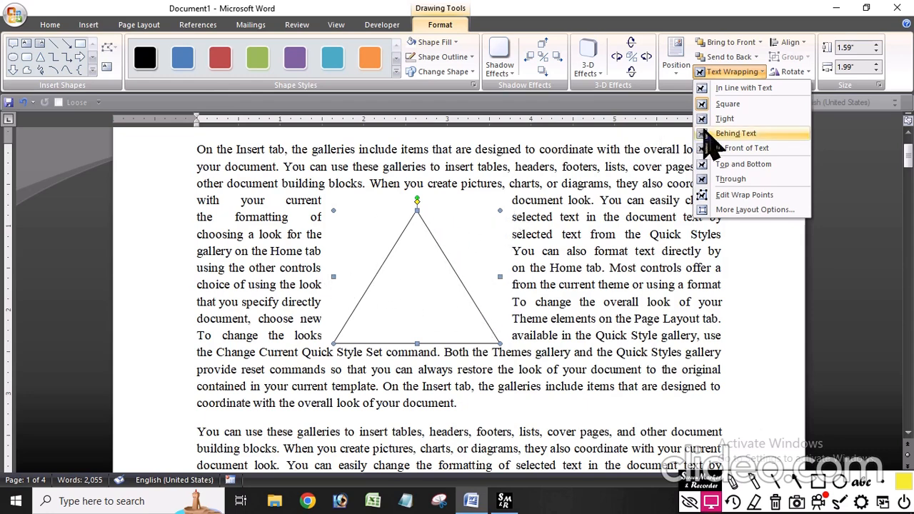
{"action": "left_click", "coordinate": [725, 120]}
{"action": "left_click", "coordinate": [609, 309]}
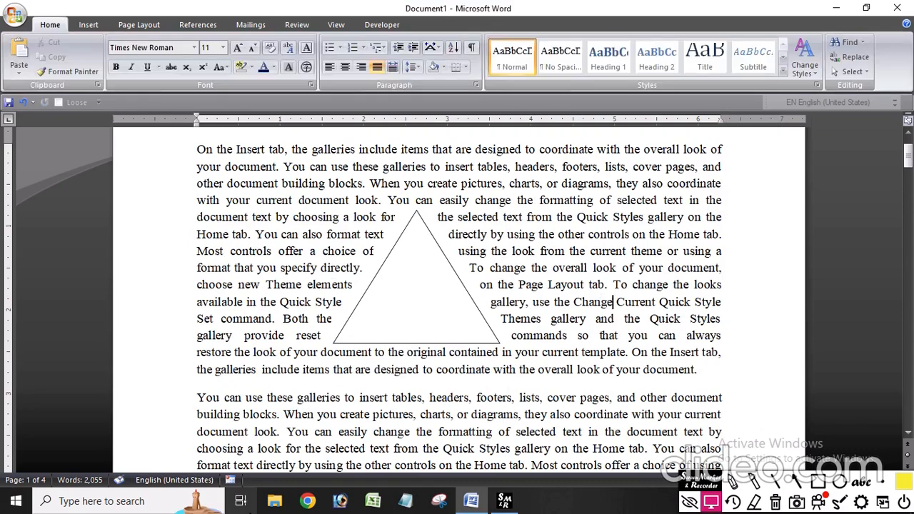
{"action": "left_click", "coordinate": [405, 314]}
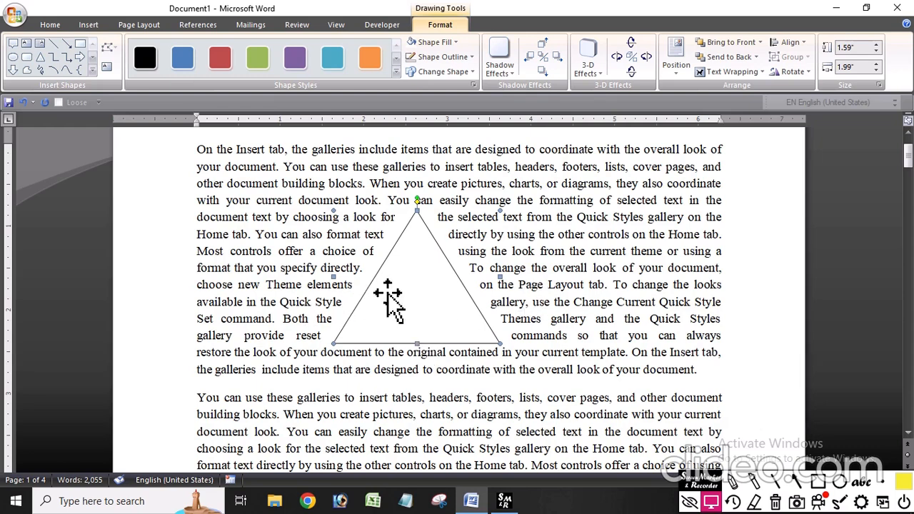
{"action": "left_click_drag", "start_coordinate": [386, 294], "coordinate": [452, 288]}
{"action": "left_click_drag", "start_coordinate": [367, 289], "coordinate": [371, 293]}
{"action": "left_click_drag", "start_coordinate": [408, 316], "coordinate": [364, 323]}
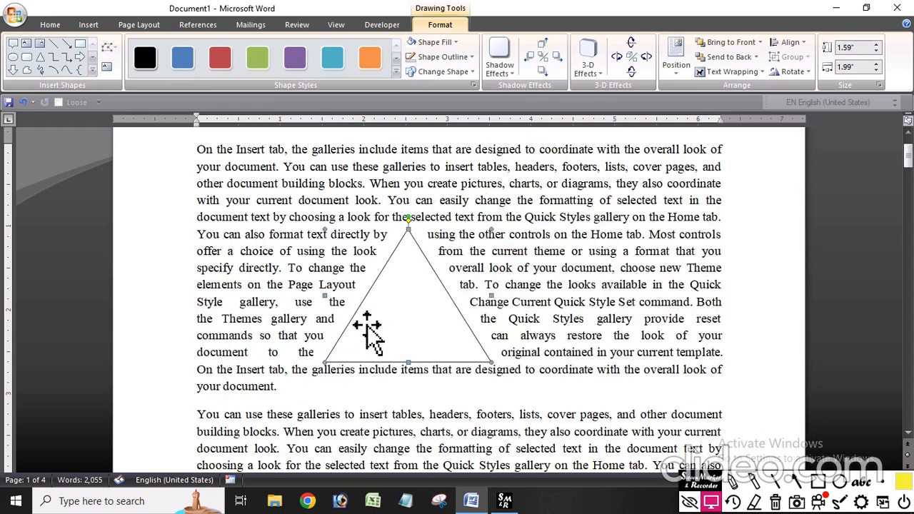
Set the triangle's wrapping to Behind Text, switch it to In Front of Text, and return it to Behind Text.
{"action": "left_click", "coordinate": [736, 72]}
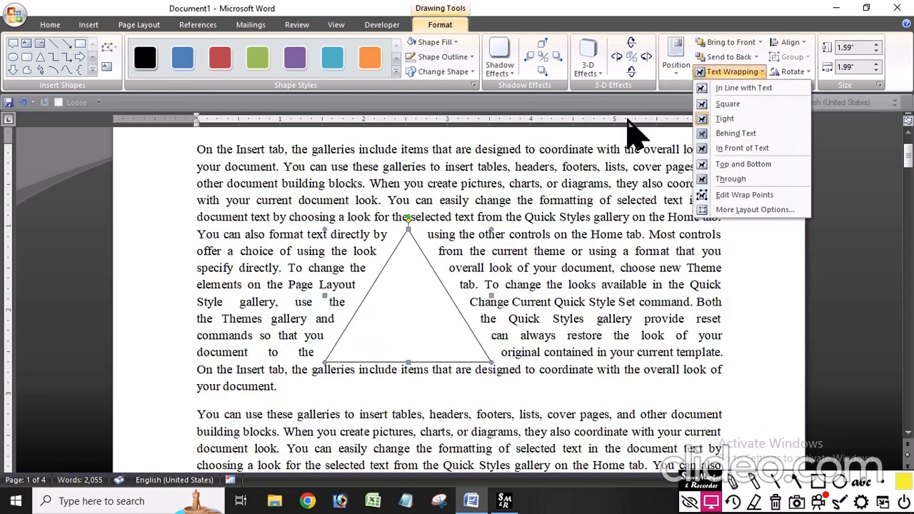
{"action": "left_click", "coordinate": [762, 135]}
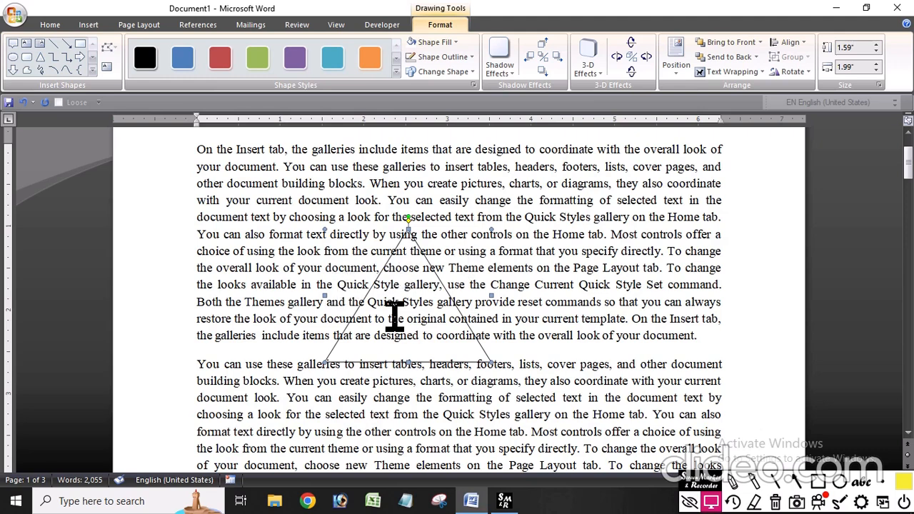
{"action": "left_click", "coordinate": [756, 74]}
{"action": "left_click", "coordinate": [757, 150]}
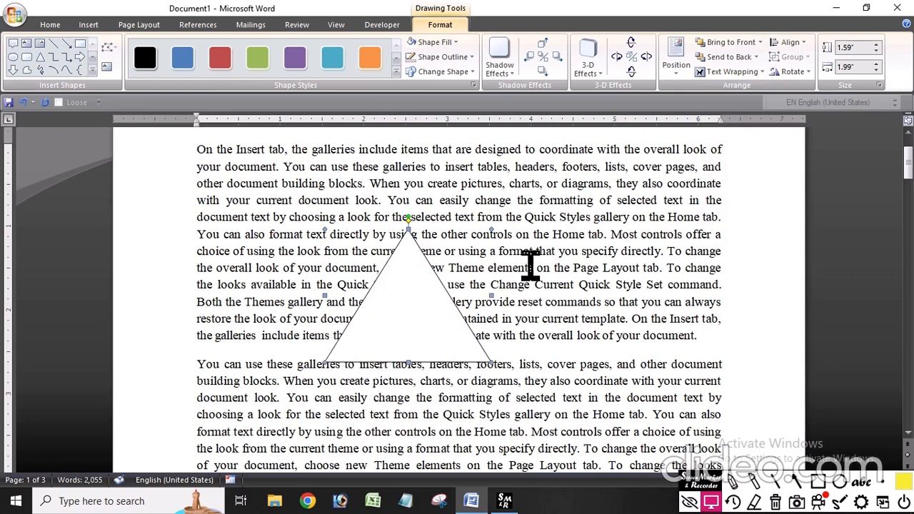
{"action": "left_click", "coordinate": [746, 73]}
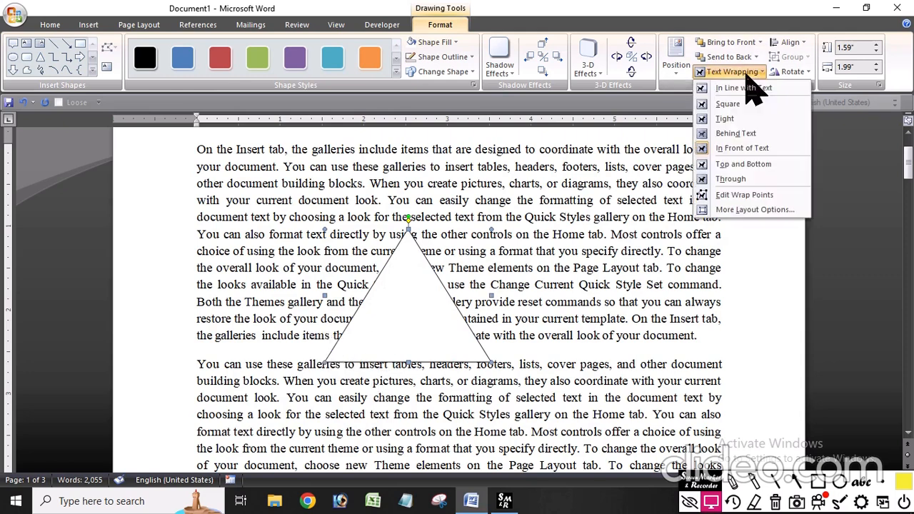
{"action": "left_click", "coordinate": [747, 134]}
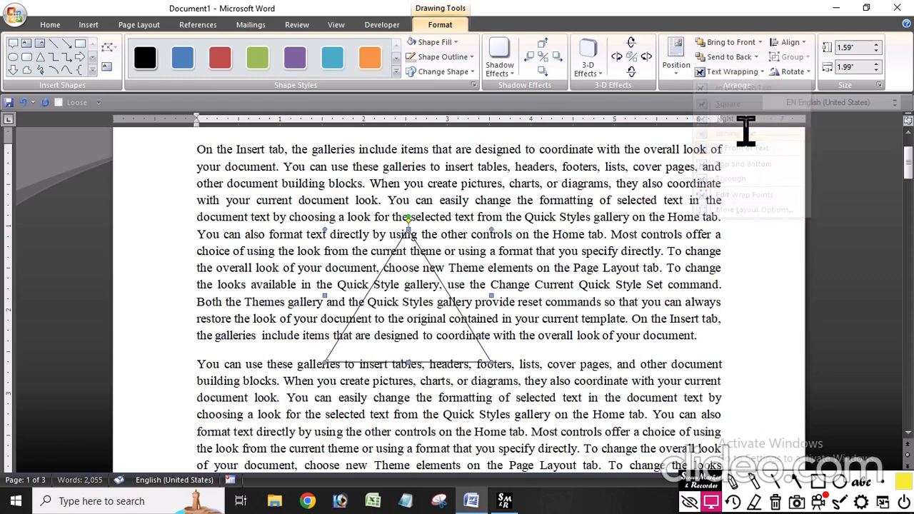
Deselect the triangle and try to select it directly through the text covering it.
{"action": "left_click", "coordinate": [574, 190]}
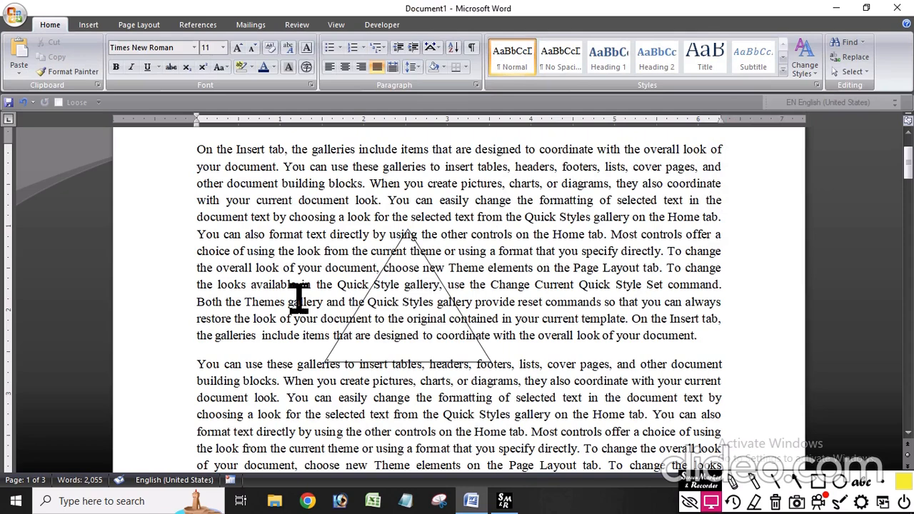
{"action": "left_click_drag", "start_coordinate": [307, 234], "coordinate": [493, 364]}
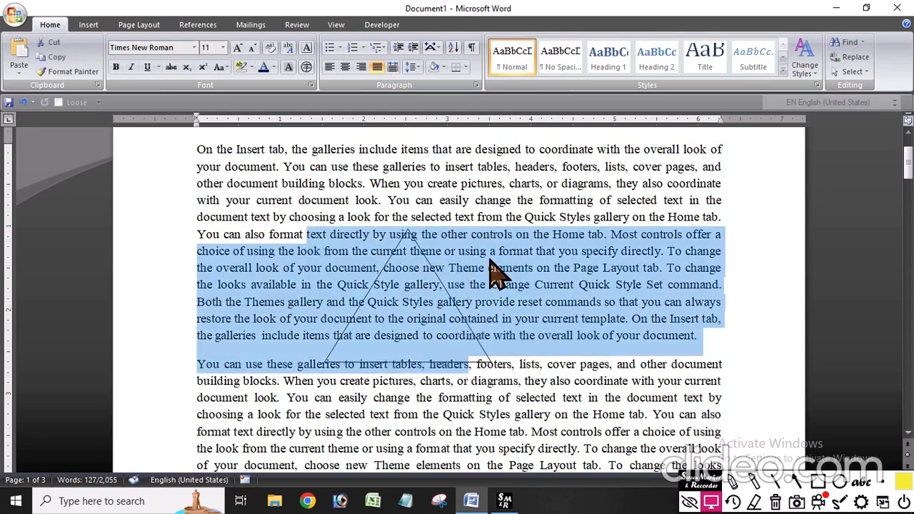
{"action": "left_click_drag", "start_coordinate": [528, 250], "coordinate": [325, 327]}
{"action": "left_click", "coordinate": [371, 375]}
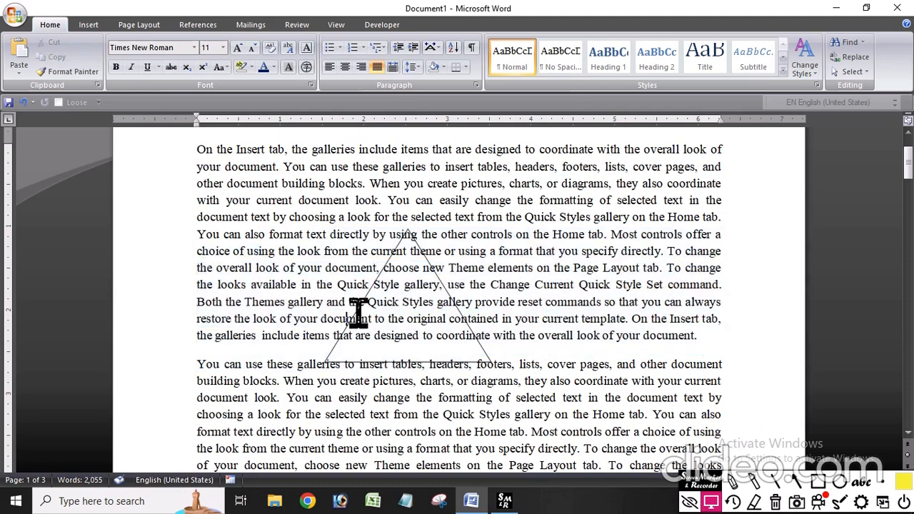
{"action": "left_click", "coordinate": [393, 286]}
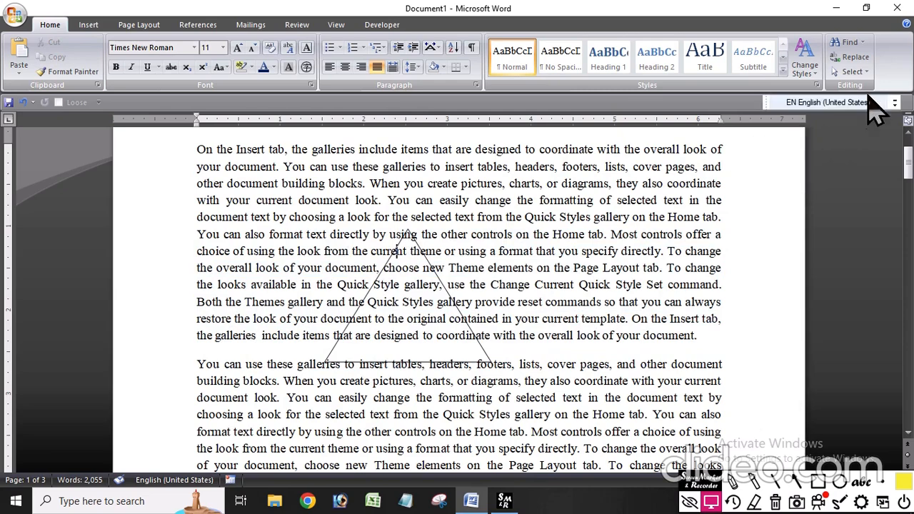
Select the triangle behind the text with Select Objects and set its text wrapping to In Front of Text.
{"action": "left_click", "coordinate": [866, 75]}
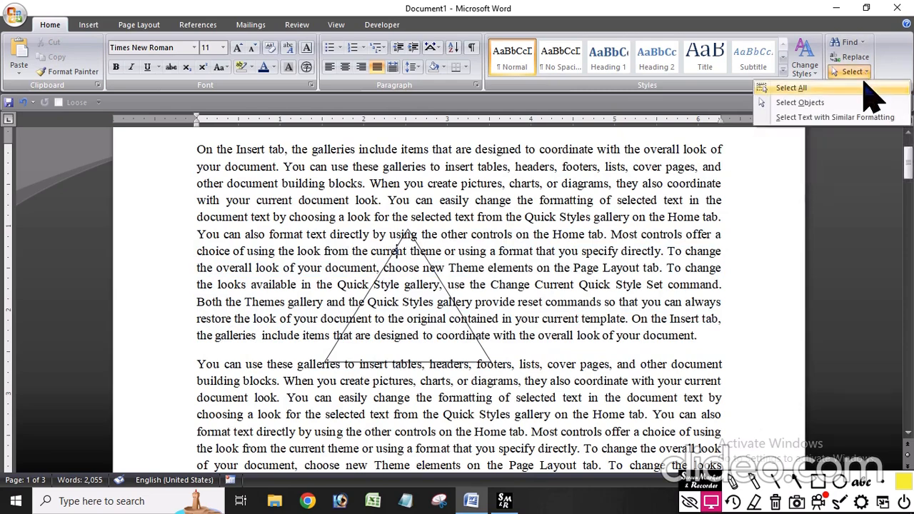
{"action": "left_click", "coordinate": [845, 108]}
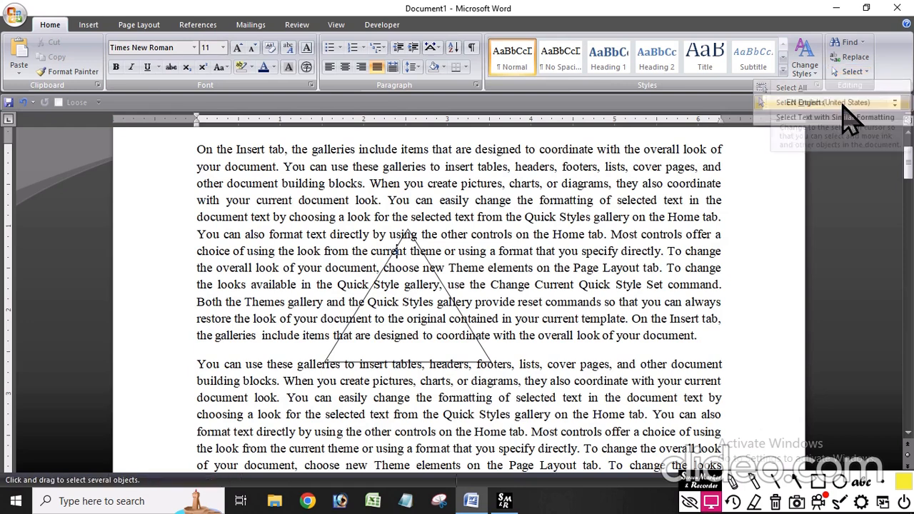
{"action": "left_click", "coordinate": [428, 280]}
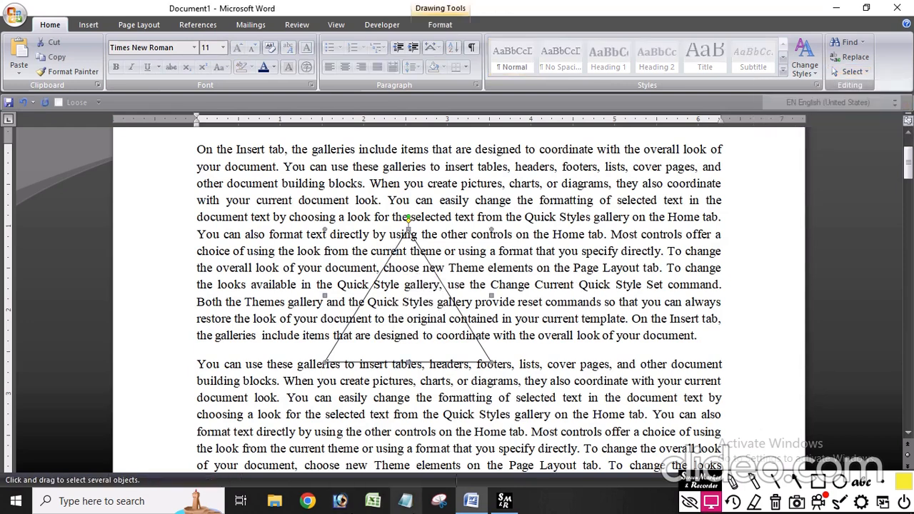
{"action": "left_click", "coordinate": [441, 24]}
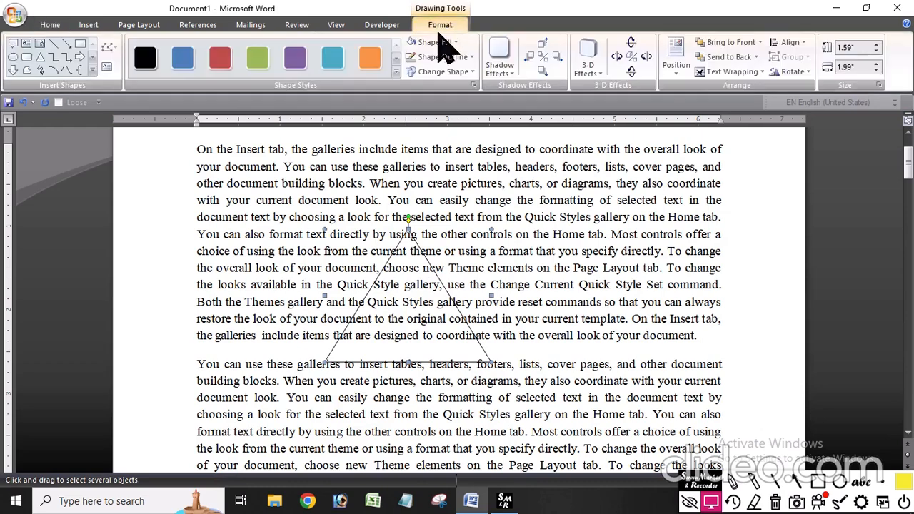
{"action": "left_click", "coordinate": [730, 74]}
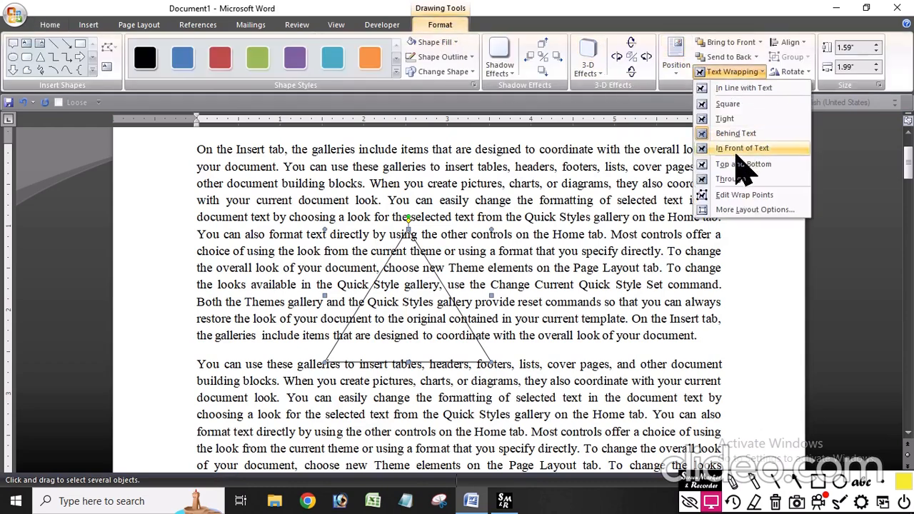
{"action": "left_click", "coordinate": [742, 149]}
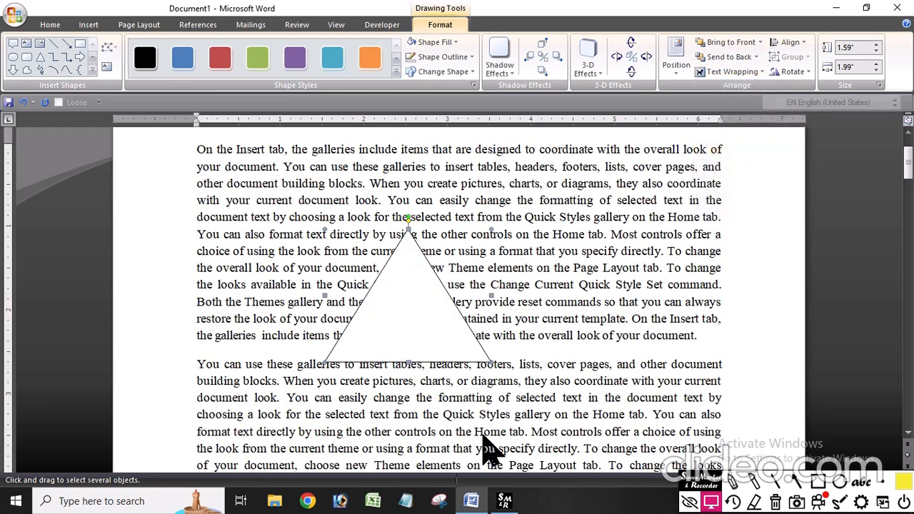
Shrink the triangle to about 0.92" high and 1.52" wide and move it right within the first paragraph.
{"action": "left_click", "coordinate": [729, 72]}
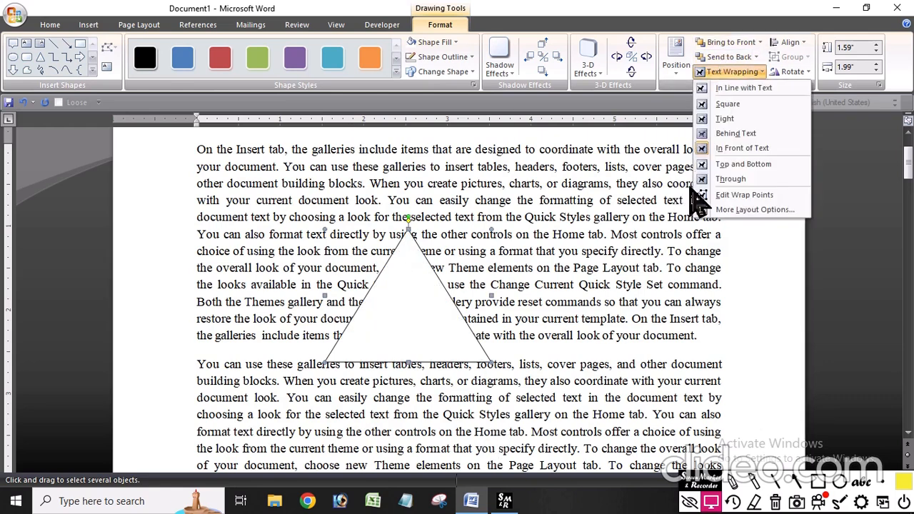
{"action": "left_click", "coordinate": [441, 319]}
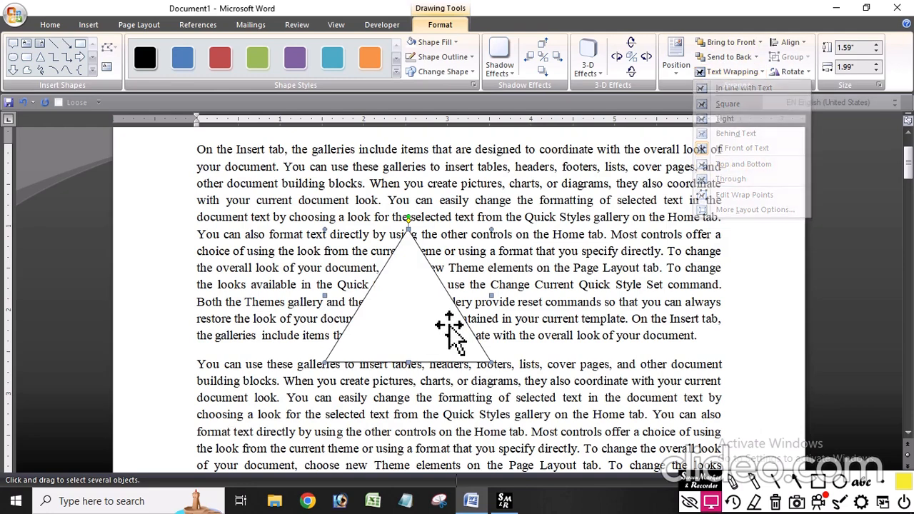
{"action": "left_click_drag", "start_coordinate": [492, 362], "coordinate": [453, 306]}
{"action": "left_click_drag", "start_coordinate": [389, 285], "coordinate": [460, 291]}
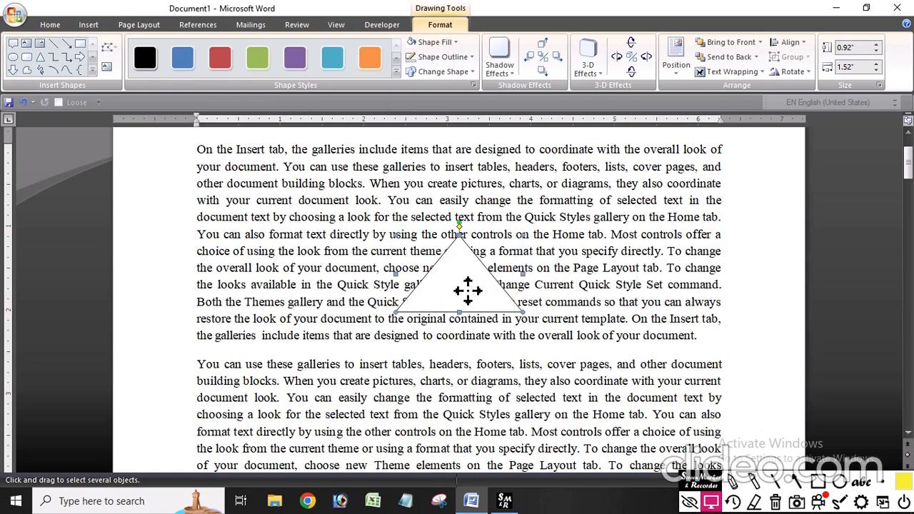
Set the triangle's text wrapping to Top and Bottom, and change it to Through.
{"action": "left_click", "coordinate": [729, 71]}
{"action": "left_click", "coordinate": [773, 165]}
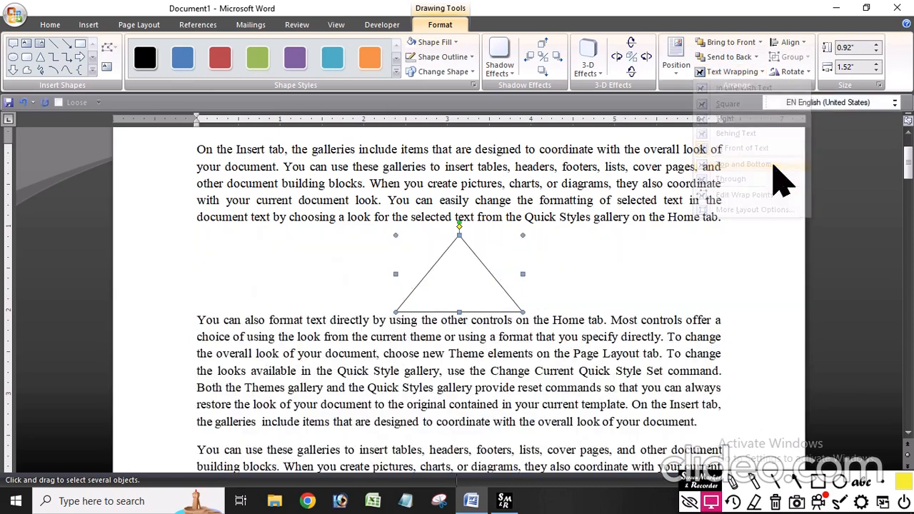
{"action": "left_click", "coordinate": [734, 71]}
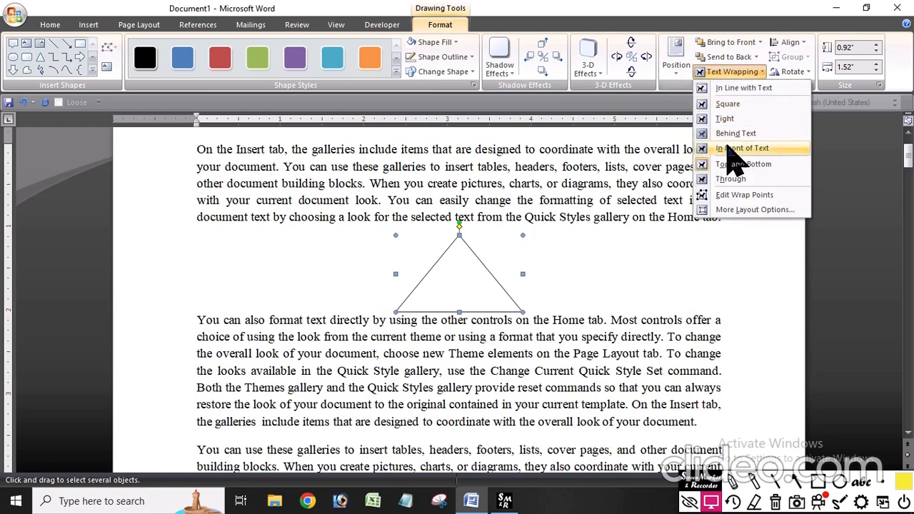
{"action": "left_click", "coordinate": [736, 180]}
Edit the triangle's wrap points, moving the two apex points outward to the upper left and upper right of the first paragraph.
{"action": "left_click", "coordinate": [750, 72]}
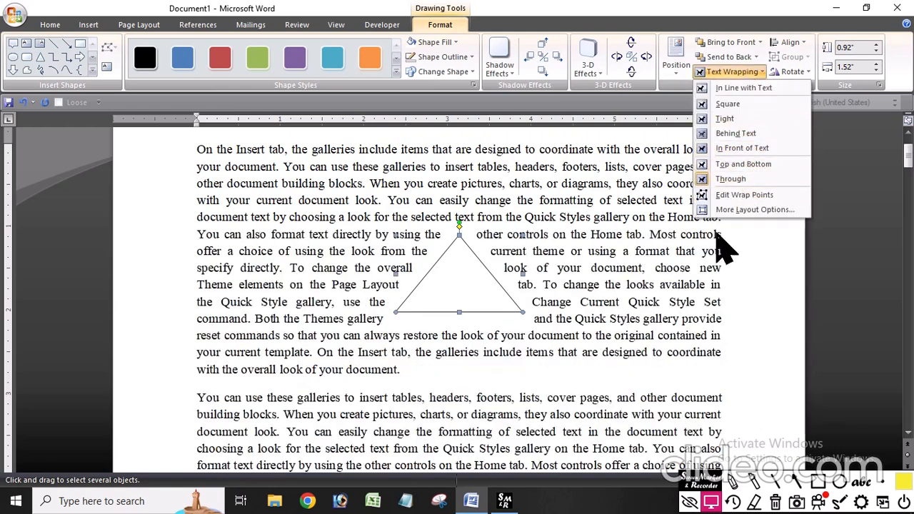
{"action": "left_click", "coordinate": [758, 200]}
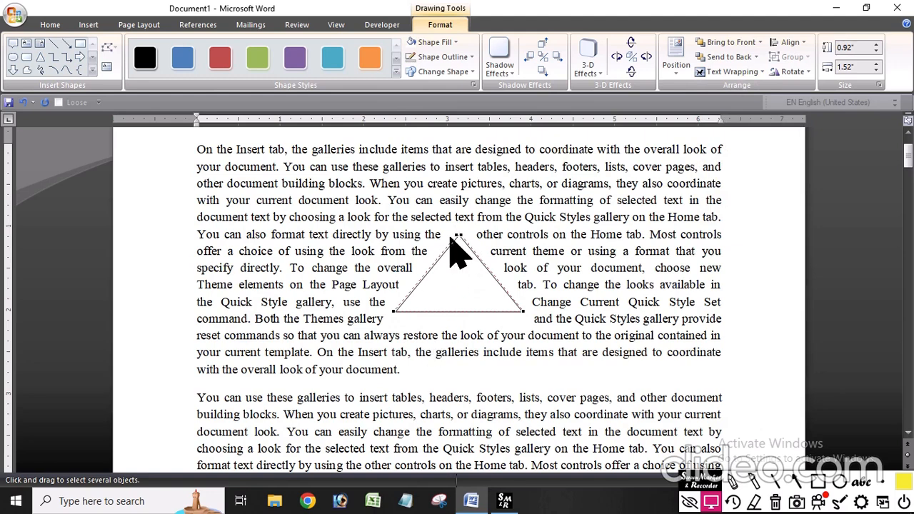
{"action": "left_click_drag", "start_coordinate": [455, 235], "coordinate": [310, 141]}
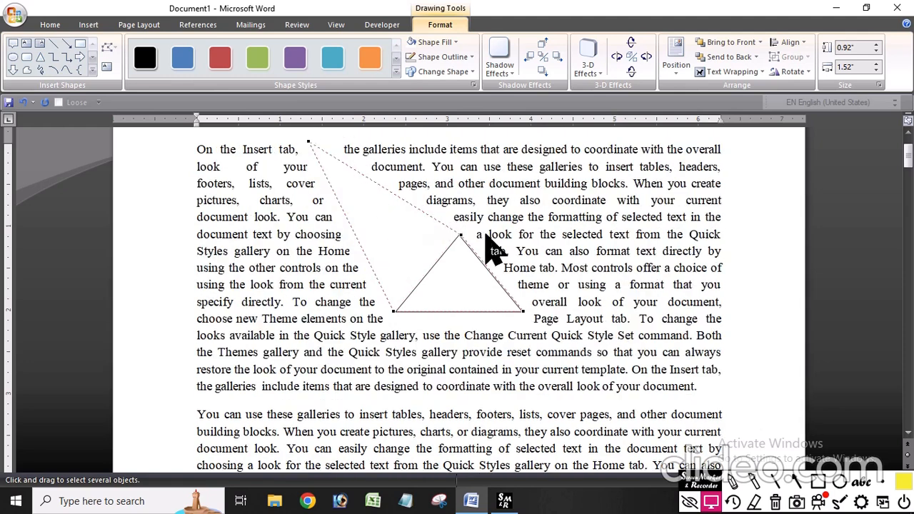
{"action": "left_click_drag", "start_coordinate": [491, 182], "coordinate": [645, 141]}
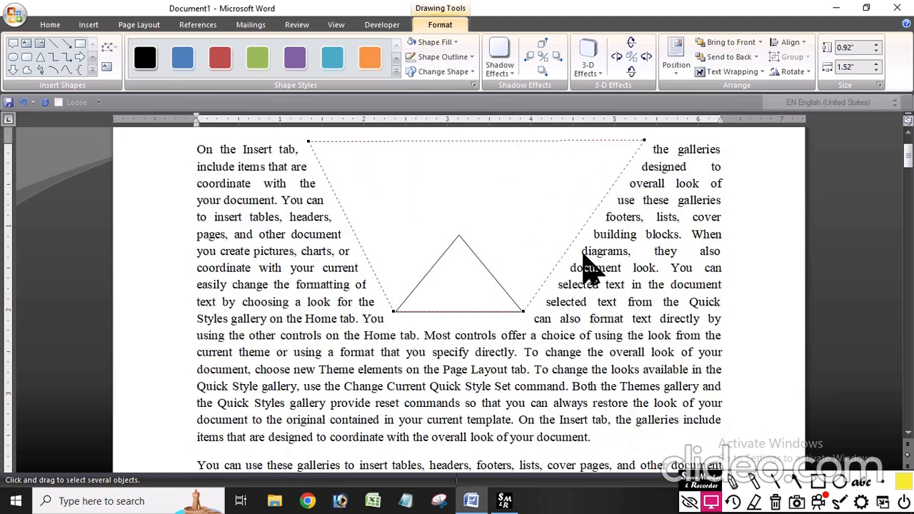
{"action": "left_click", "coordinate": [686, 325]}
Delete the triangle and insert two blank lines above the first paragraph.
{"action": "left_click", "coordinate": [459, 289]}
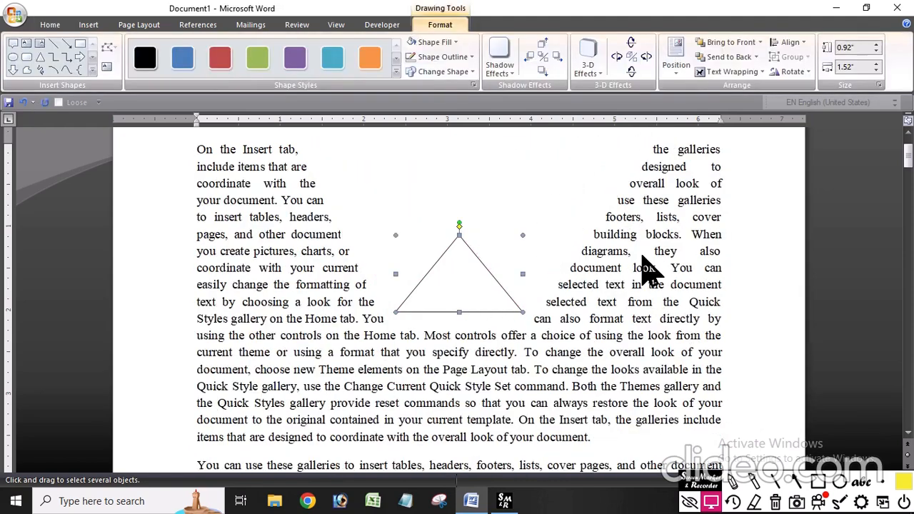
{"action": "key", "text": "Delete"}
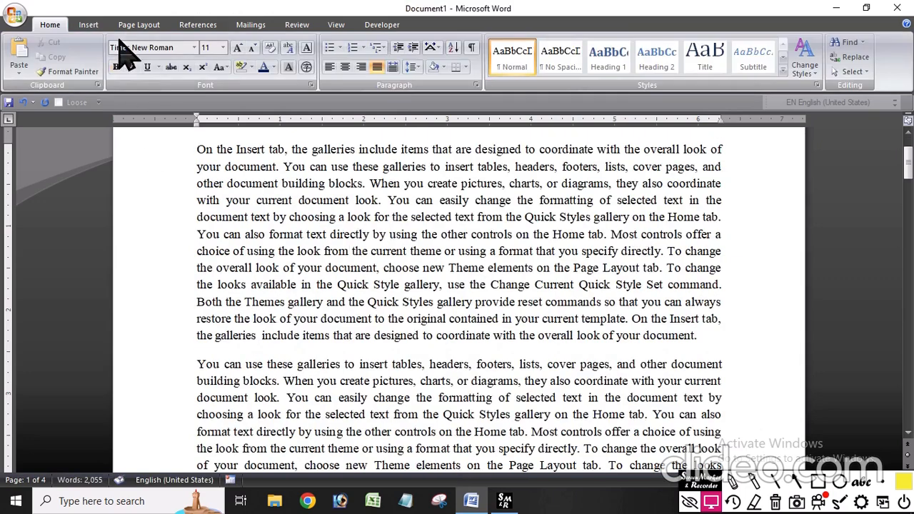
{"action": "left_click", "coordinate": [89, 25]}
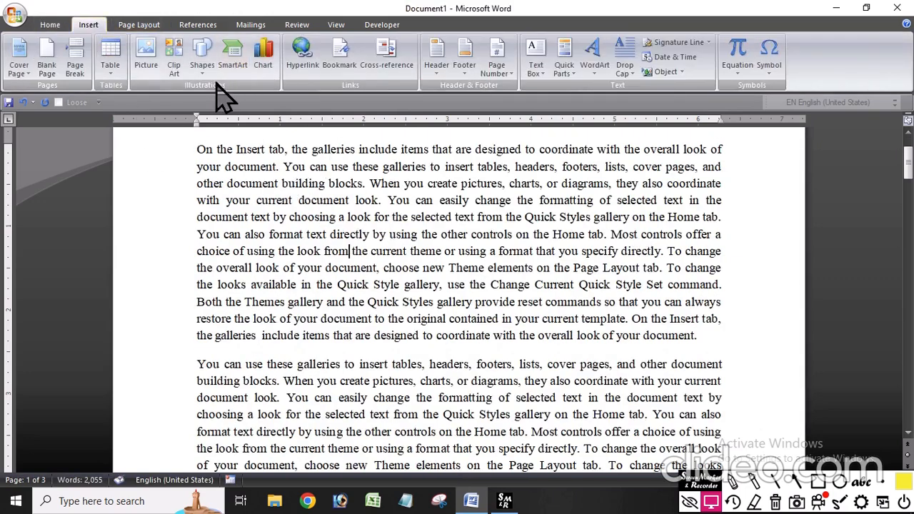
{"action": "left_click", "coordinate": [195, 149]}
{"action": "key", "text": "Return"}
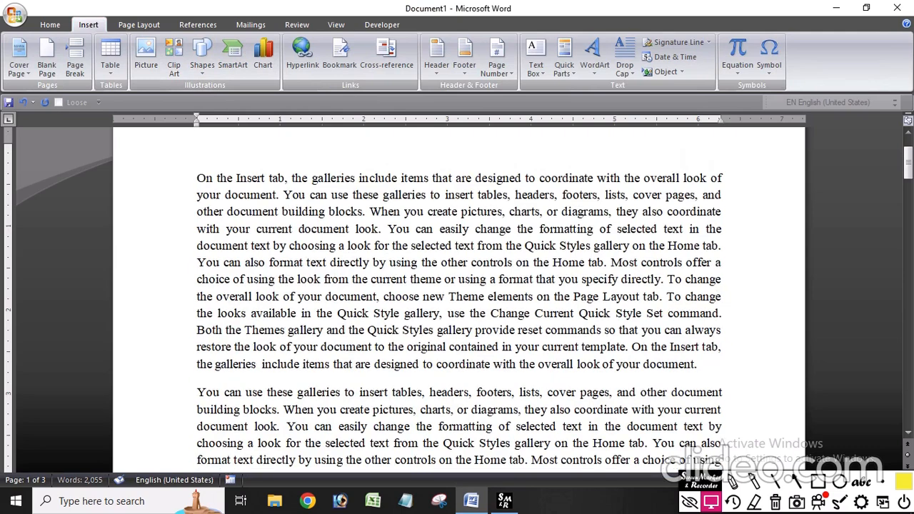
{"action": "key", "text": "Return"}
Draw an ellipse about 1.75" high and 3.9" wide over the first paragraph and move it down to the right side of the text.
{"action": "left_click", "coordinate": [199, 63]}
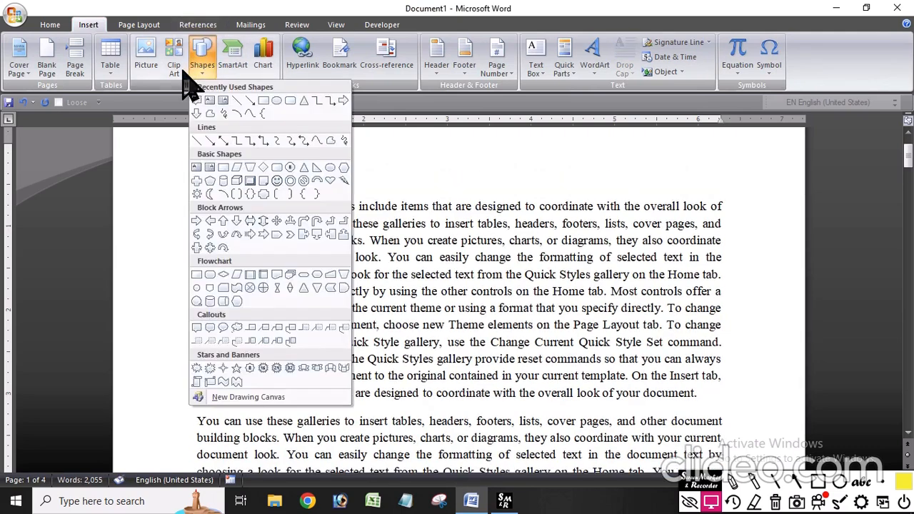
{"action": "left_click", "coordinate": [278, 100]}
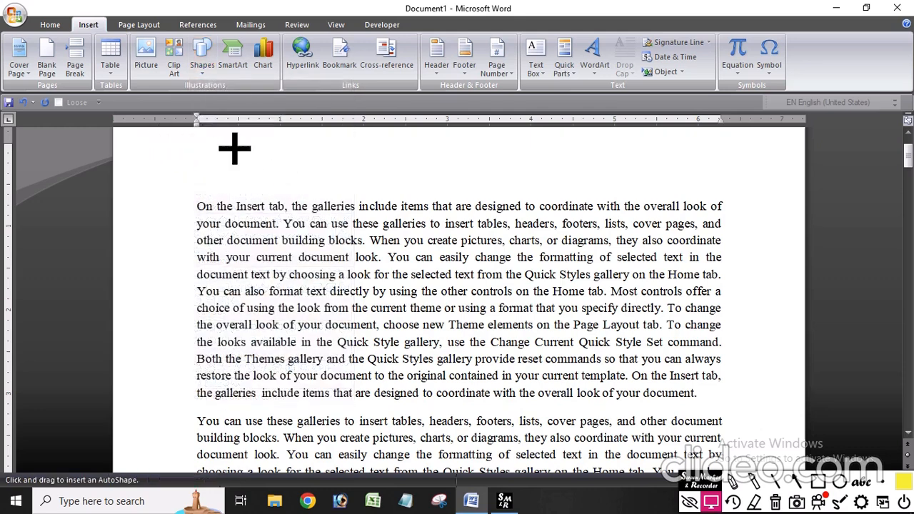
{"action": "left_click_drag", "start_coordinate": [230, 145], "coordinate": [556, 292]}
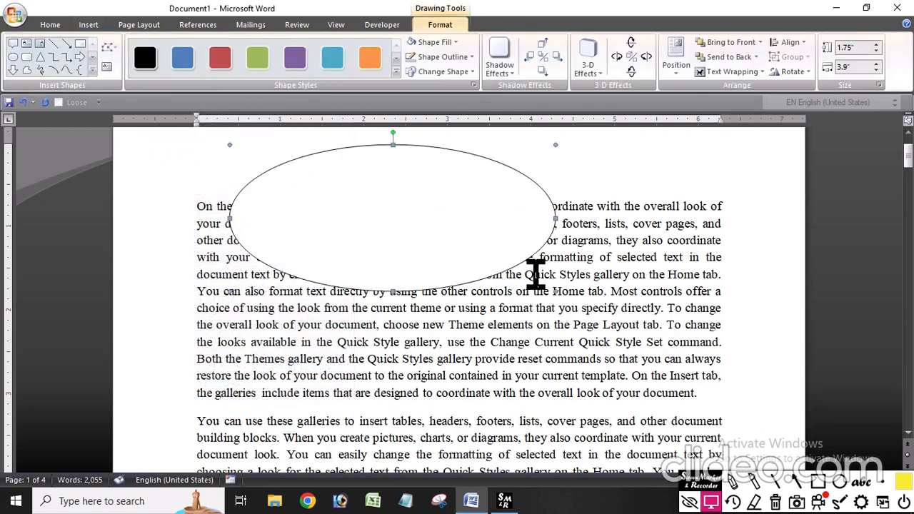
{"action": "left_click_drag", "start_coordinate": [391, 271], "coordinate": [567, 353]}
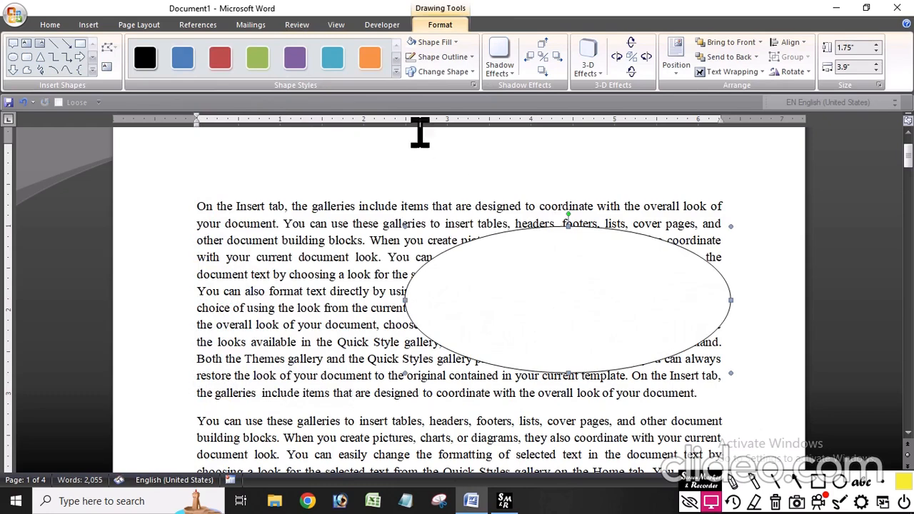
{"action": "left_click", "coordinate": [397, 72]}
{"action": "left_click", "coordinate": [551, 205]}
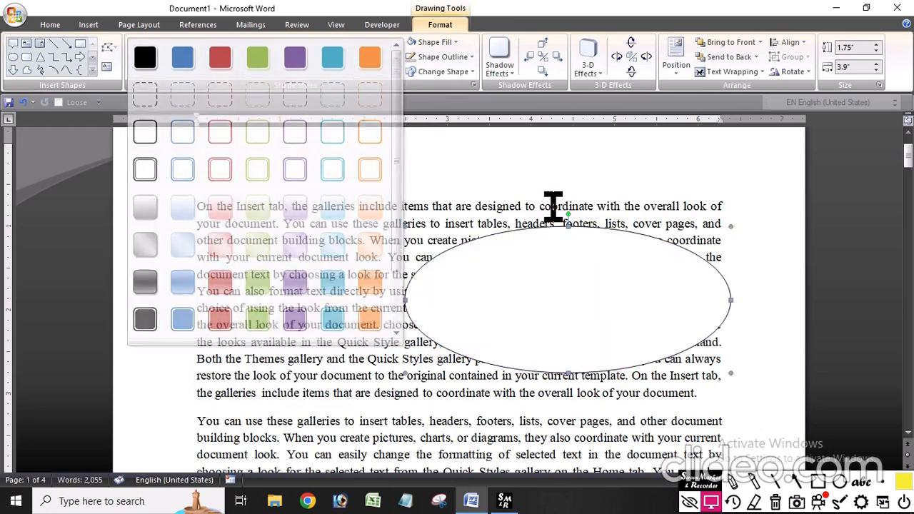
Fill the ellipse with a two-color horizontal gradient, using light green as Color 1 and brown as Color 2.
{"action": "left_click", "coordinate": [455, 42]}
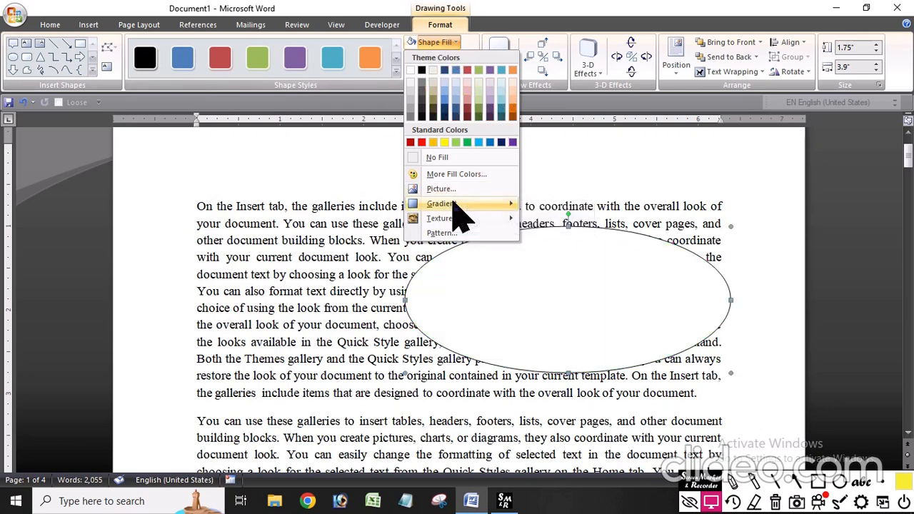
{"action": "mouse_move", "coordinate": [453, 203]}
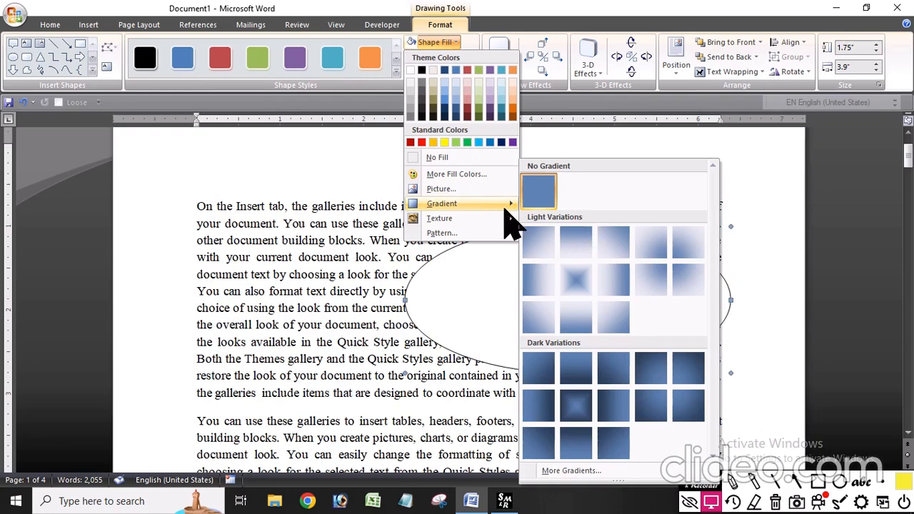
{"action": "left_click", "coordinate": [493, 233]}
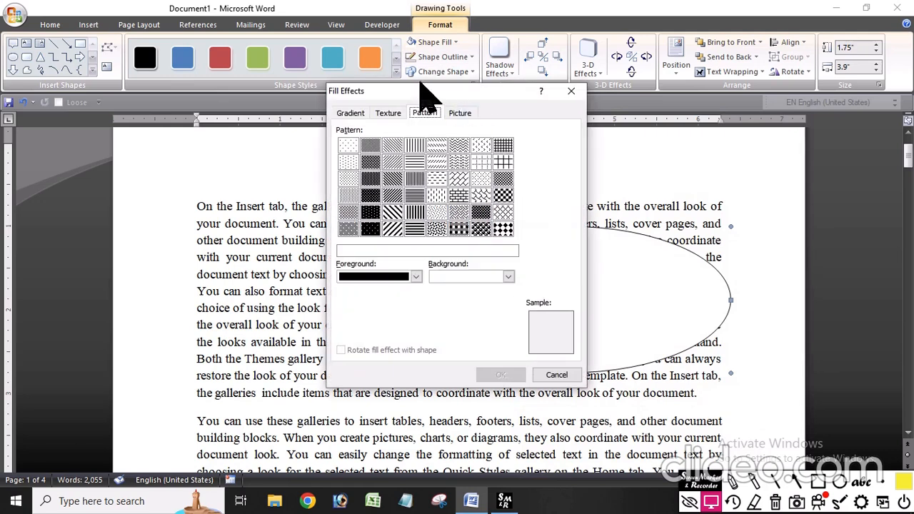
{"action": "left_click_drag", "start_coordinate": [390, 91], "coordinate": [183, 63]}
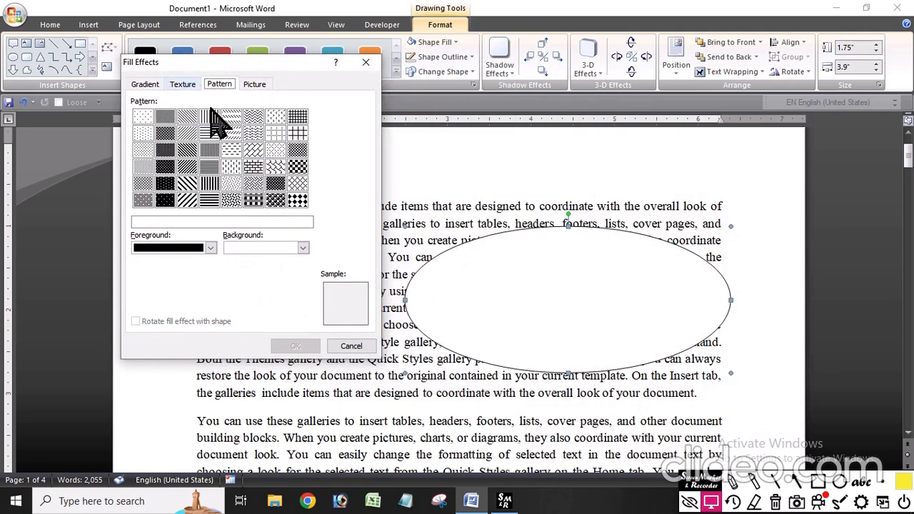
{"action": "left_click", "coordinate": [143, 85]}
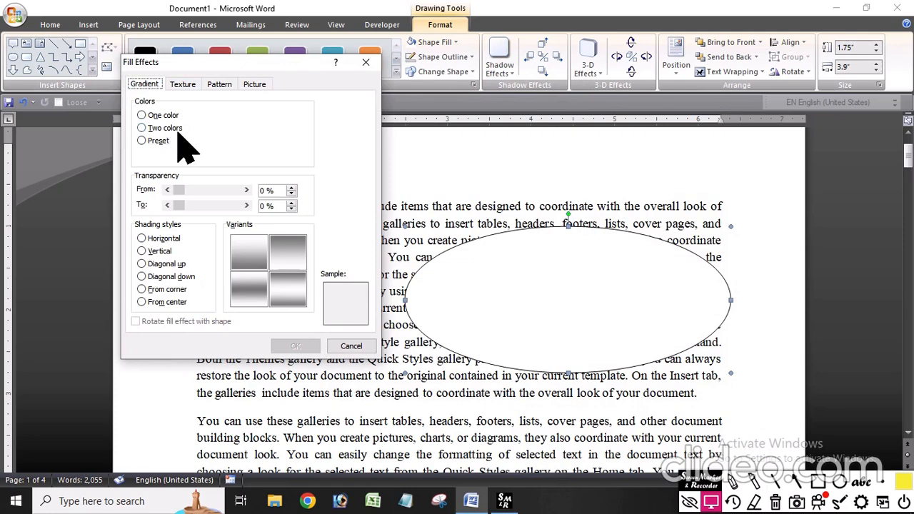
{"action": "left_click", "coordinate": [166, 128]}
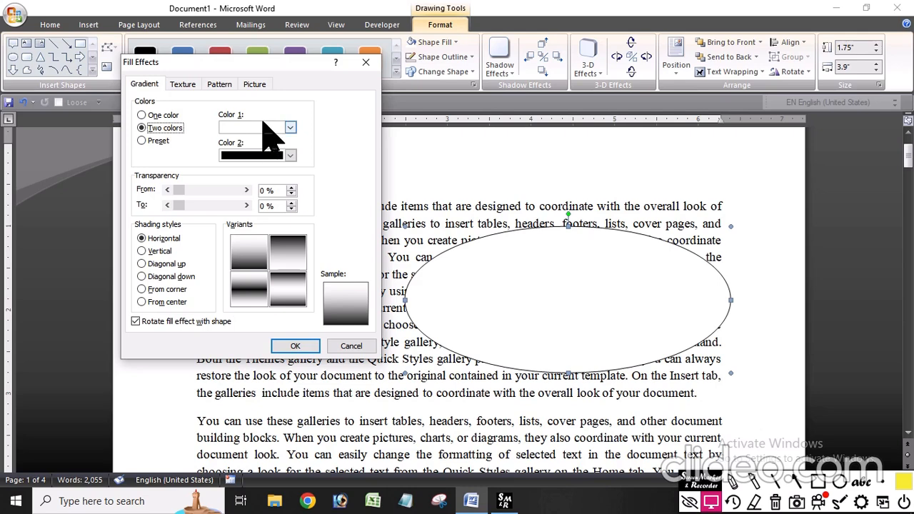
{"action": "left_click", "coordinate": [272, 129]}
{"action": "left_click", "coordinate": [271, 226]}
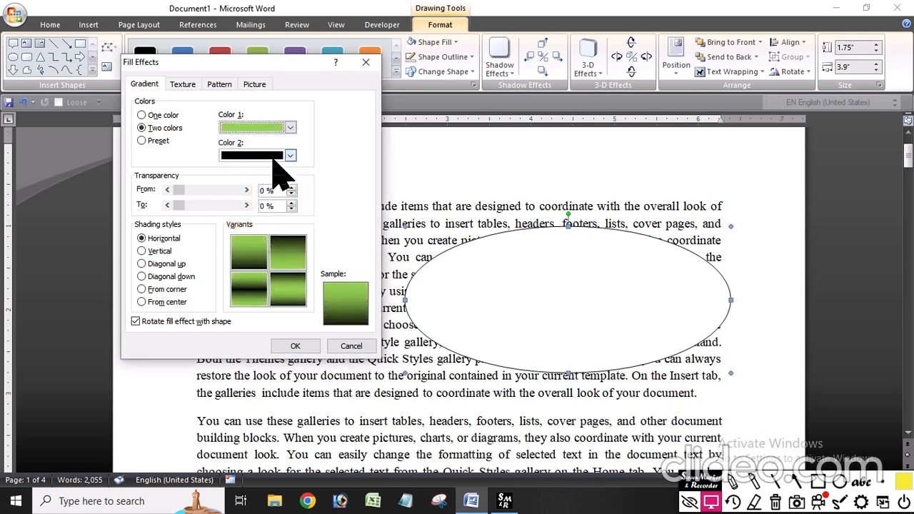
{"action": "left_click", "coordinate": [290, 156]}
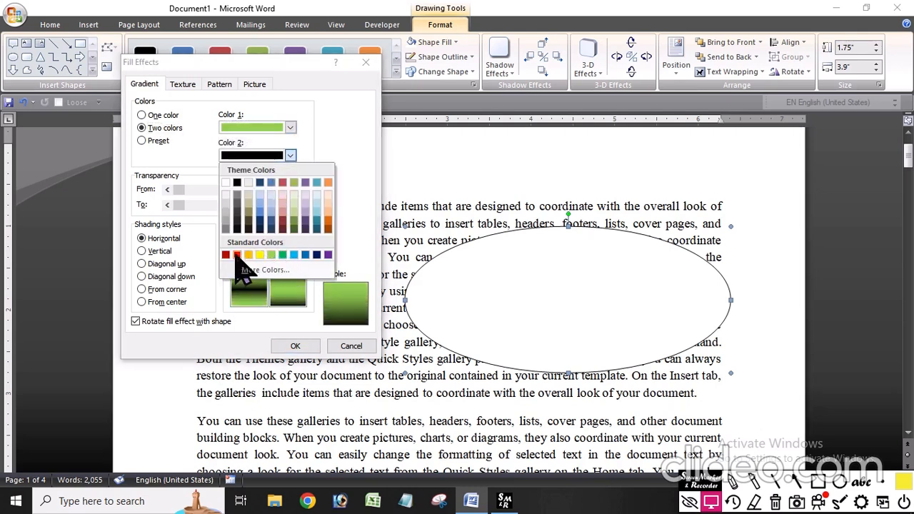
{"action": "left_click", "coordinate": [327, 229]}
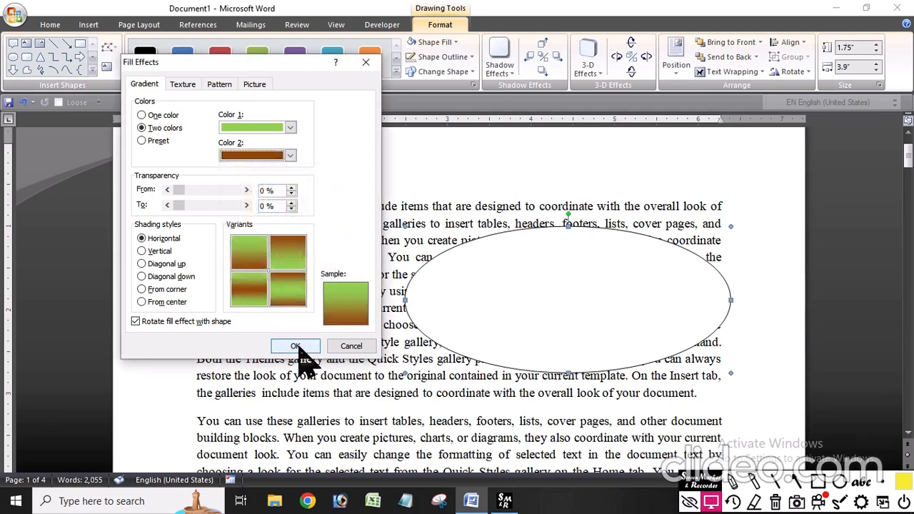
{"action": "left_click", "coordinate": [296, 347]}
{"action": "left_click_drag", "start_coordinate": [574, 437], "coordinate": [579, 437]}
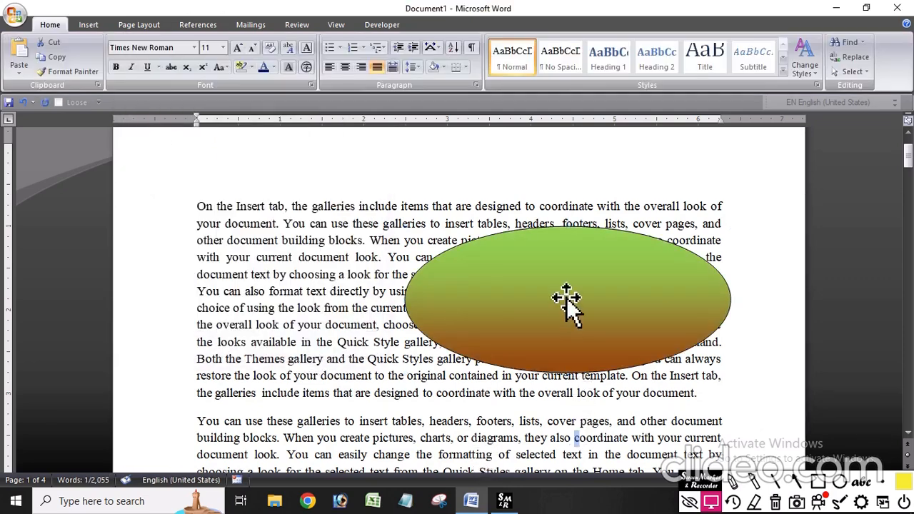
Move the ellipse up and left over the start of the first paragraph and set its fill to white.
{"action": "left_click_drag", "start_coordinate": [406, 226], "coordinate": [253, 160]}
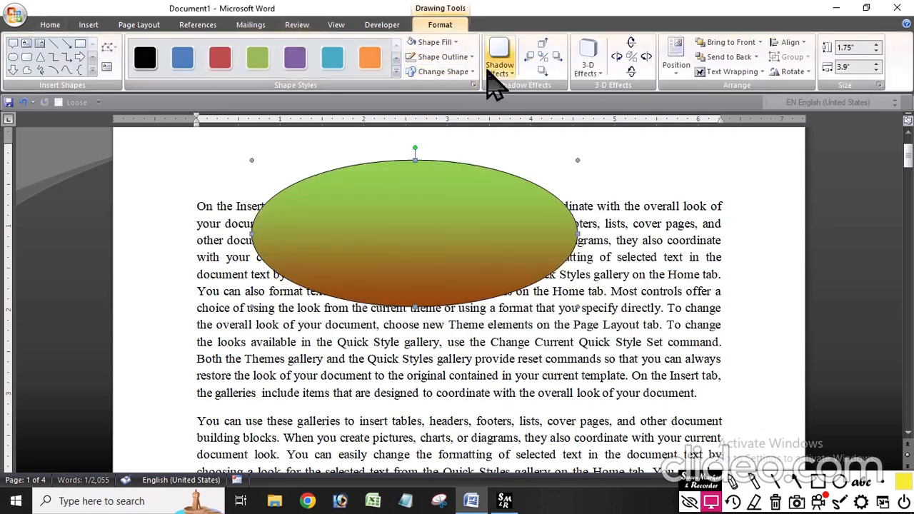
{"action": "left_click", "coordinate": [468, 59]}
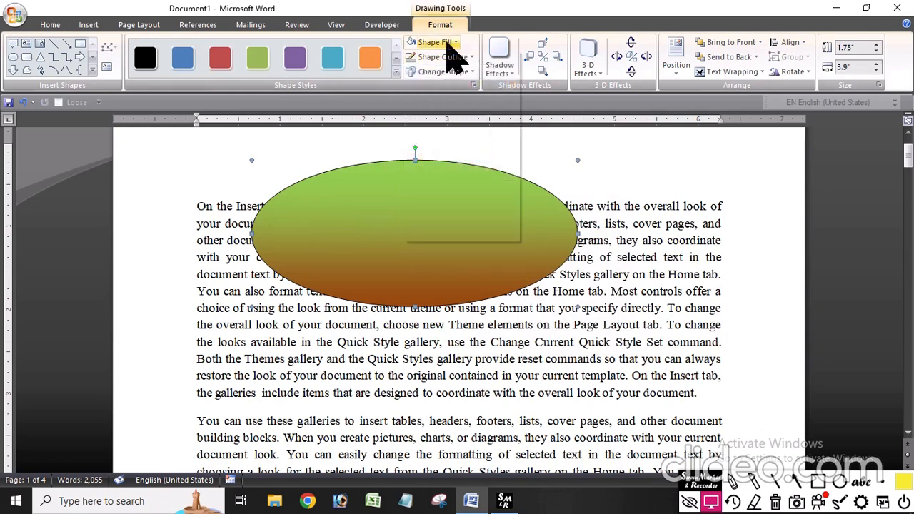
{"action": "left_click", "coordinate": [433, 43]}
{"action": "left_click", "coordinate": [413, 70]}
Give the ellipse a red 6 pt outline, and remove the outline again.
{"action": "left_click", "coordinate": [441, 57]}
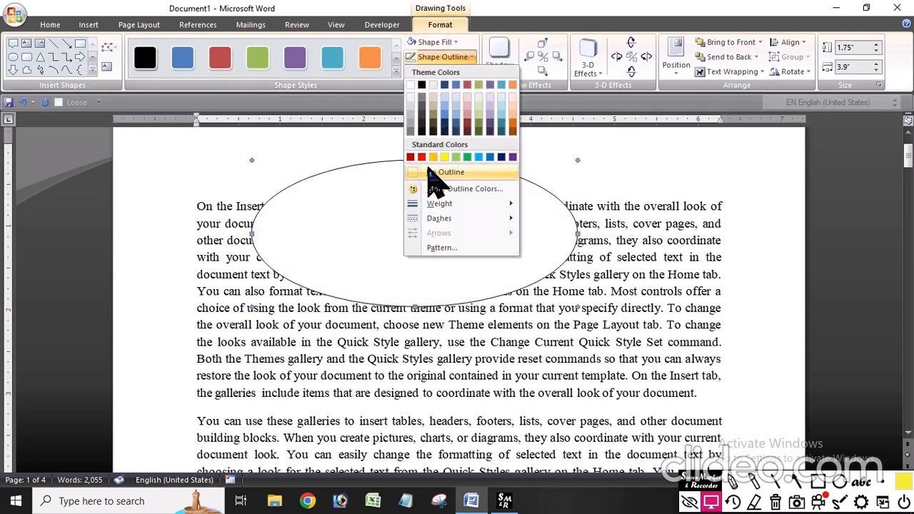
{"action": "left_click", "coordinate": [422, 157]}
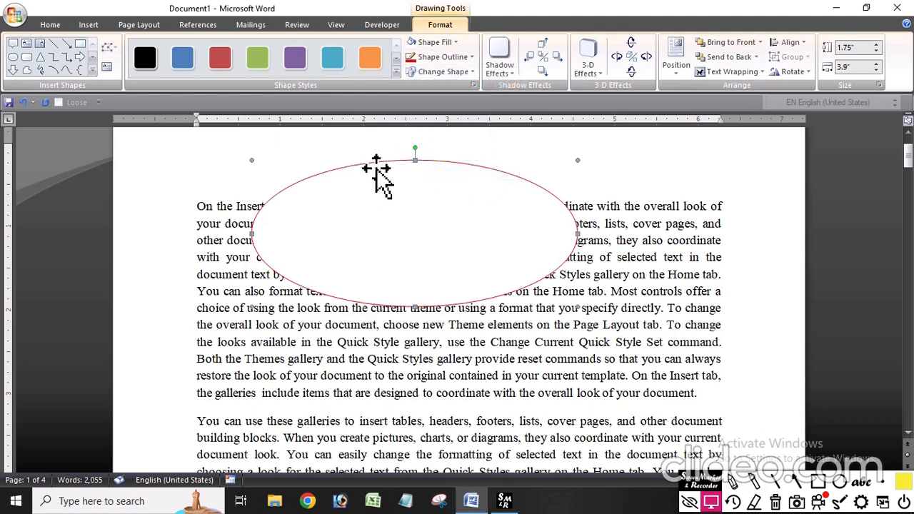
{"action": "left_click", "coordinate": [457, 57]}
{"action": "mouse_move", "coordinate": [502, 207]}
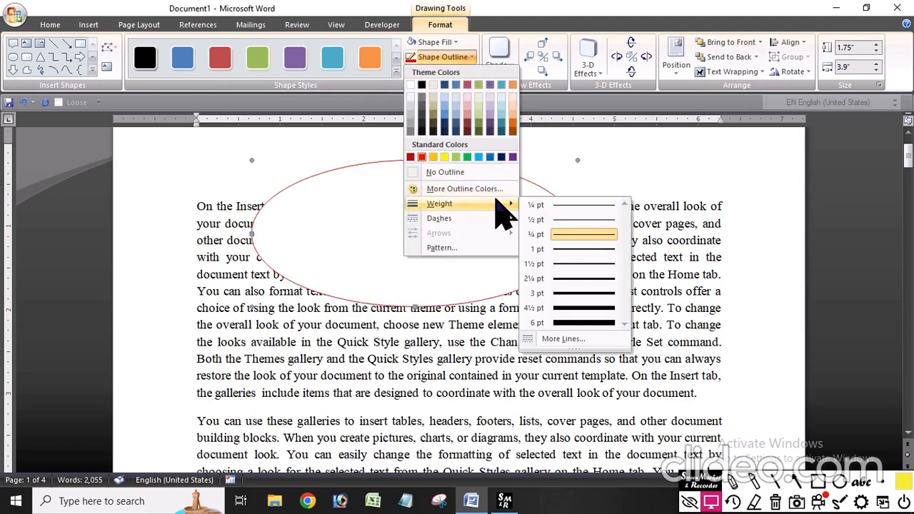
{"action": "left_click", "coordinate": [584, 323]}
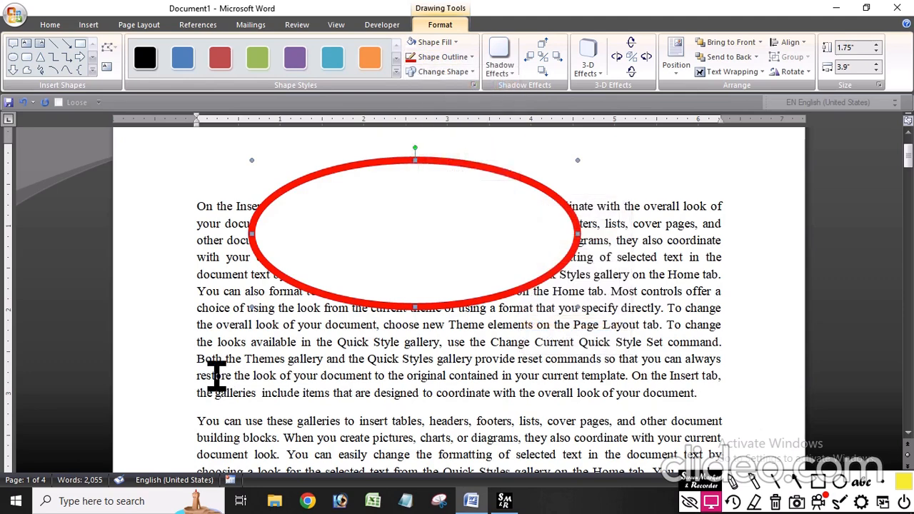
{"action": "left_click", "coordinate": [461, 57]}
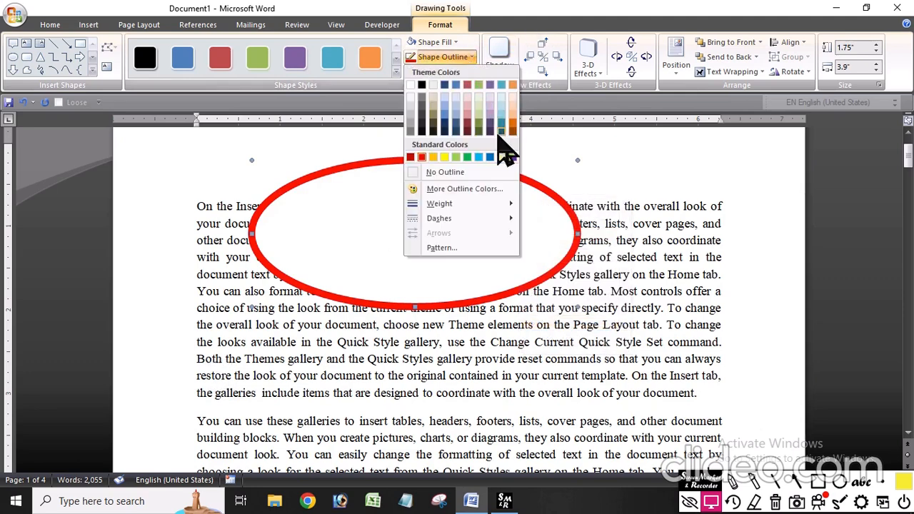
{"action": "left_click", "coordinate": [480, 173]}
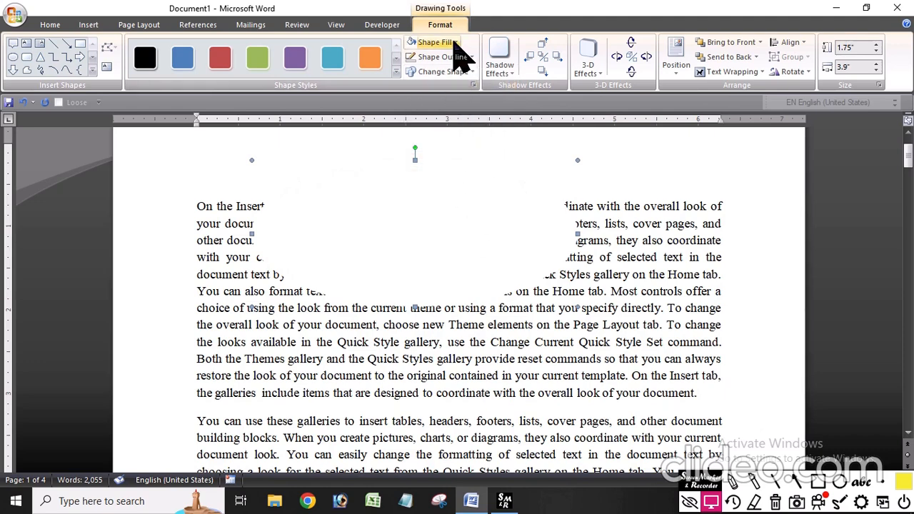
Set the ellipse's outline to black with a 1½ pt weight and move the ellipse left to the page margin.
{"action": "left_click", "coordinate": [432, 57]}
{"action": "left_click", "coordinate": [422, 85]}
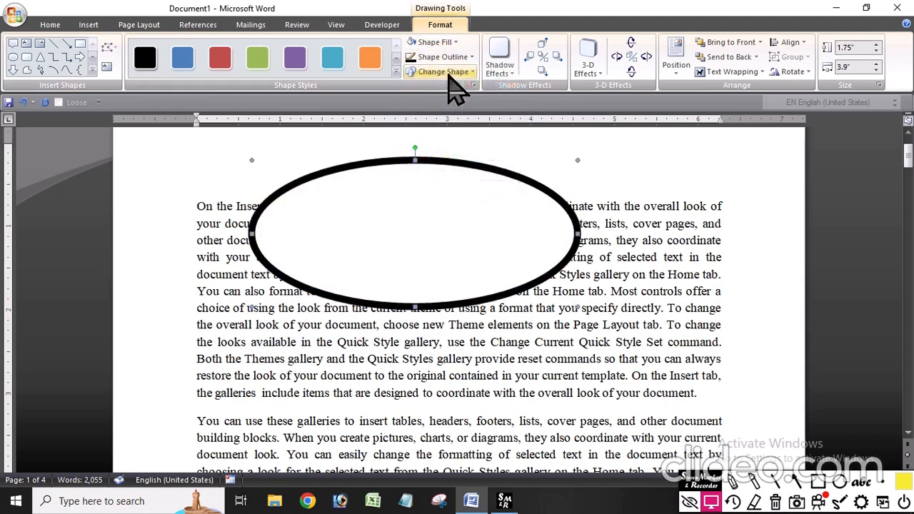
{"action": "left_click", "coordinate": [457, 57]}
{"action": "mouse_move", "coordinate": [480, 207]}
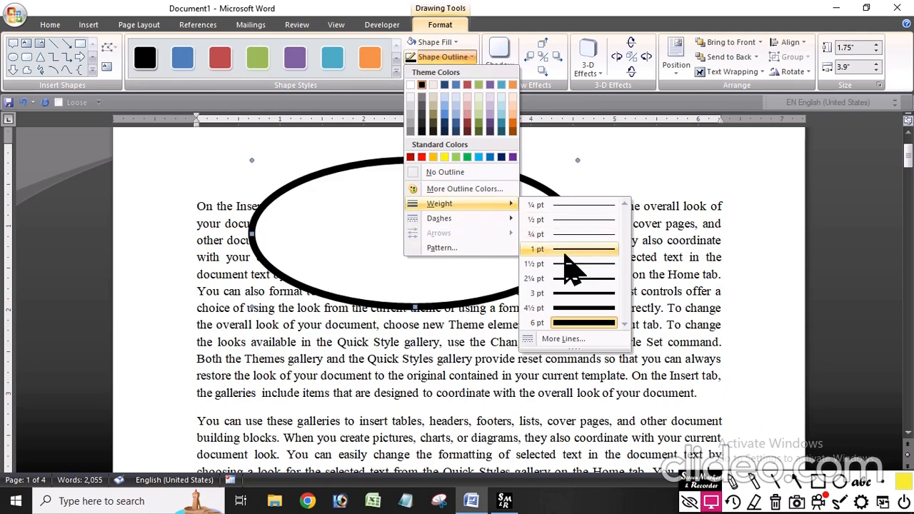
{"action": "left_click", "coordinate": [569, 262]}
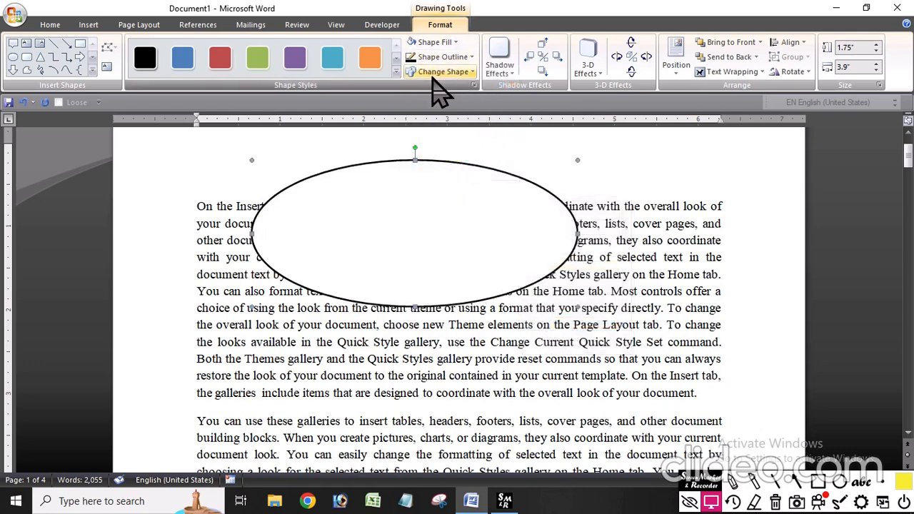
{"action": "left_click_drag", "start_coordinate": [416, 255], "coordinate": [340, 250]}
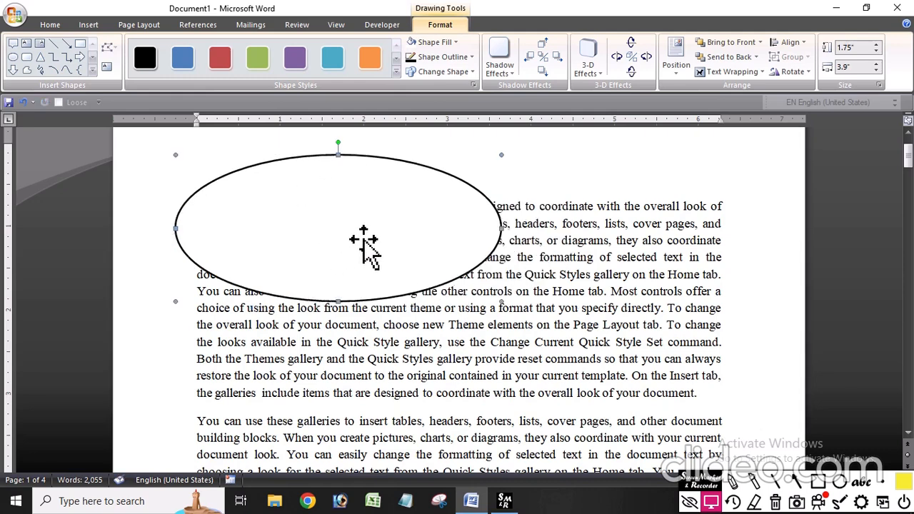
Change the ellipse into an isosceles triangle and move it down and right over the middle of the first paragraph.
{"action": "left_click", "coordinate": [468, 72]}
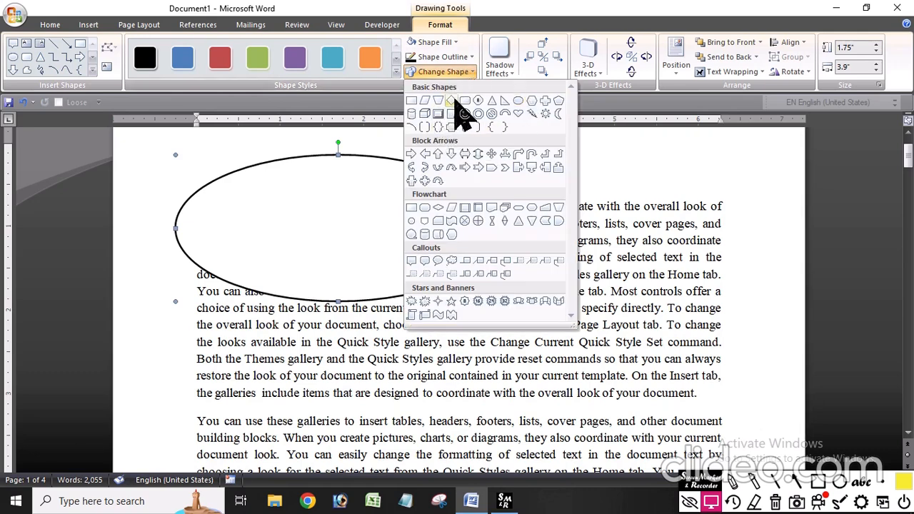
{"action": "left_click", "coordinate": [492, 101]}
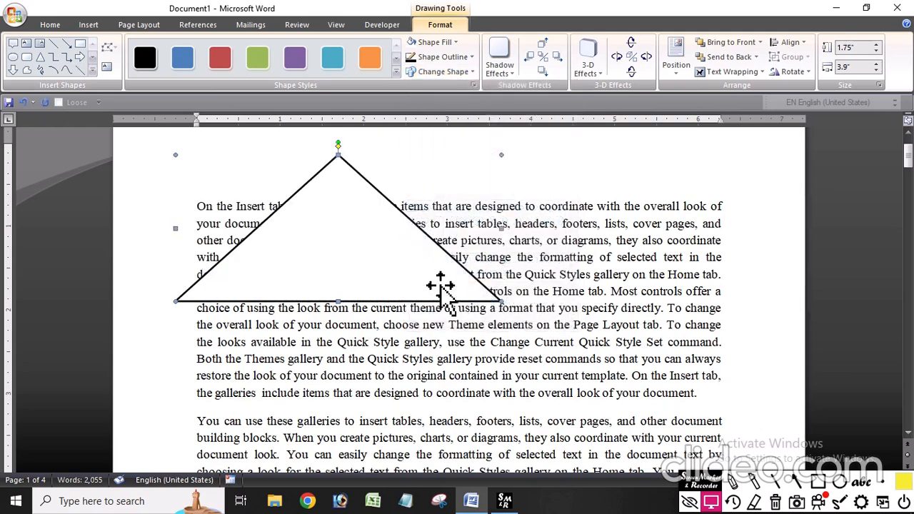
{"action": "left_click_drag", "start_coordinate": [441, 290], "coordinate": [587, 346]}
{"action": "left_click_drag", "start_coordinate": [461, 307], "coordinate": [409, 306]}
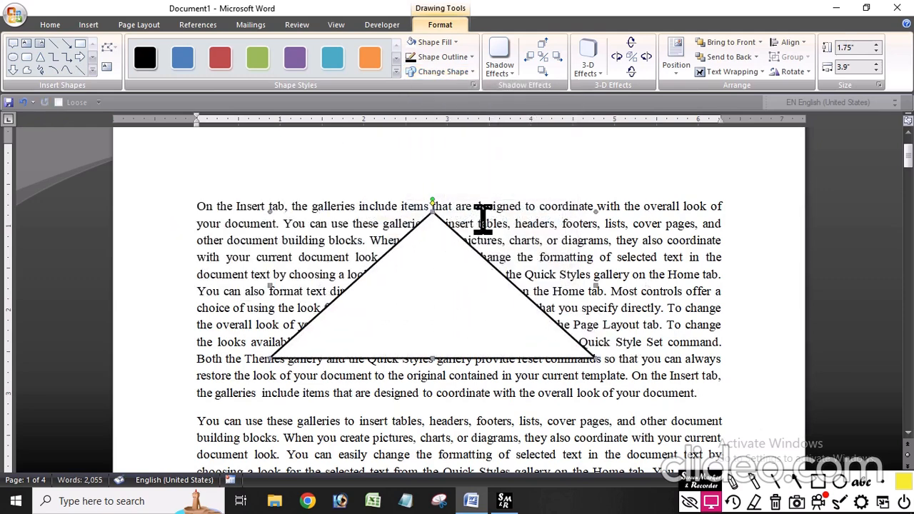
Give the triangle the second of the additional shadow styles, offset up and left, and move the triangle slightly left.
{"action": "left_click", "coordinate": [504, 72]}
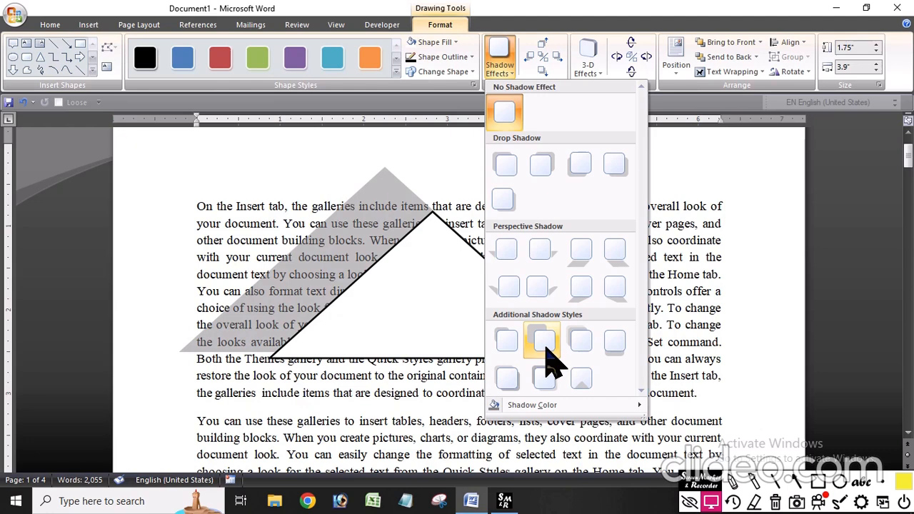
{"action": "left_click", "coordinate": [547, 346]}
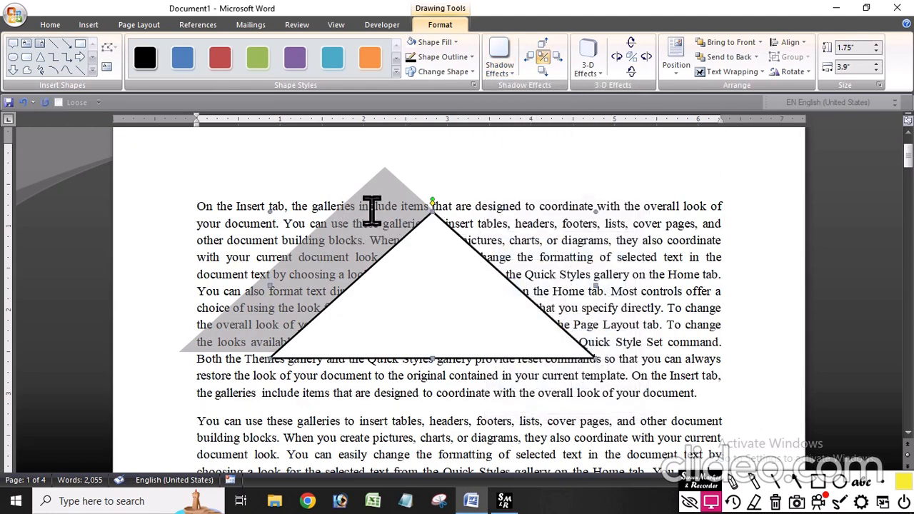
{"action": "left_click_drag", "start_coordinate": [455, 298], "coordinate": [405, 301]}
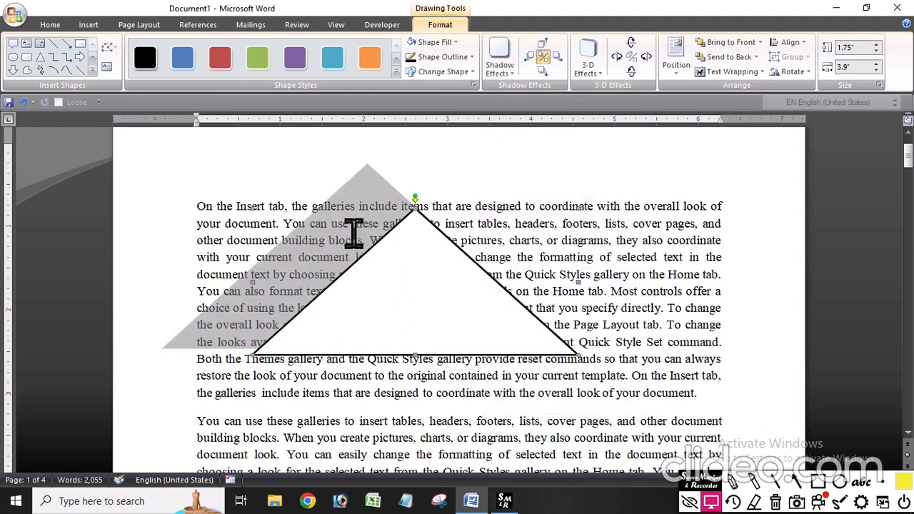
Nudge the triangle's shadow right, left, up and down, raising it several increments and lowering it again by about the same amount.
{"action": "left_click", "coordinate": [557, 58]}
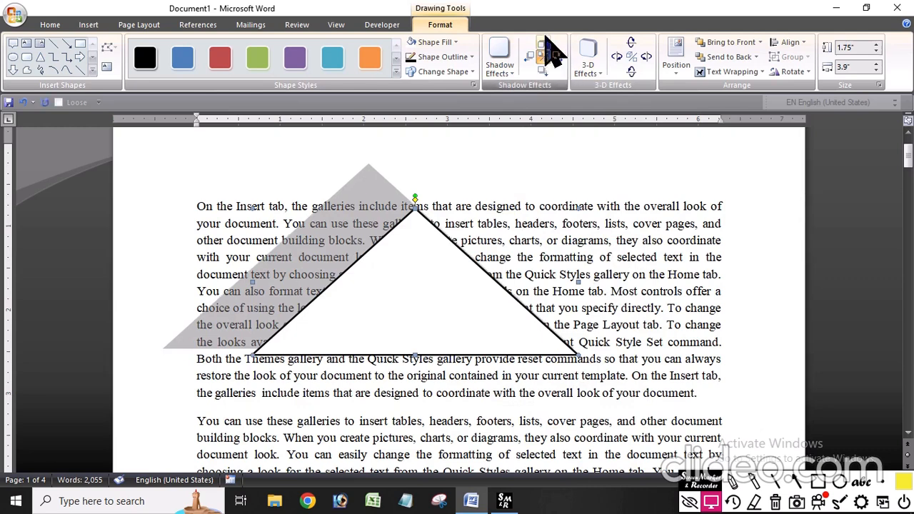
{"action": "left_click", "coordinate": [532, 57]}
{"action": "left_click", "coordinate": [544, 71]}
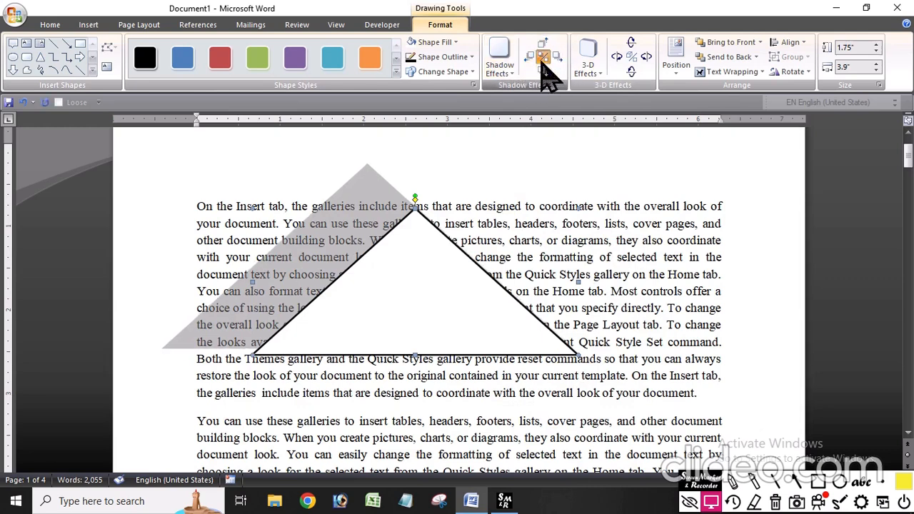
{"action": "left_click", "coordinate": [544, 44]}
{"action": "left_click", "coordinate": [545, 45]}
{"action": "left_click", "coordinate": [544, 44]}
{"action": "left_click", "coordinate": [545, 44]}
{"action": "left_click", "coordinate": [545, 44]}
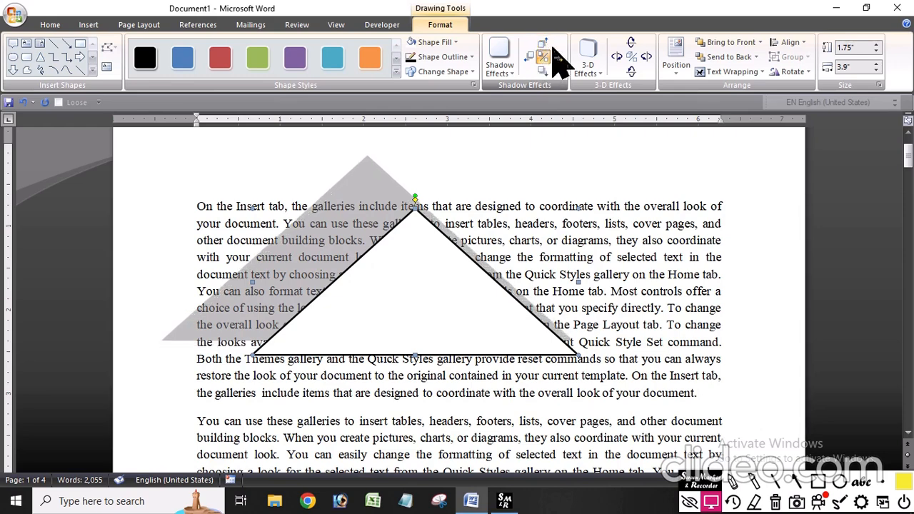
{"action": "left_click", "coordinate": [561, 58]}
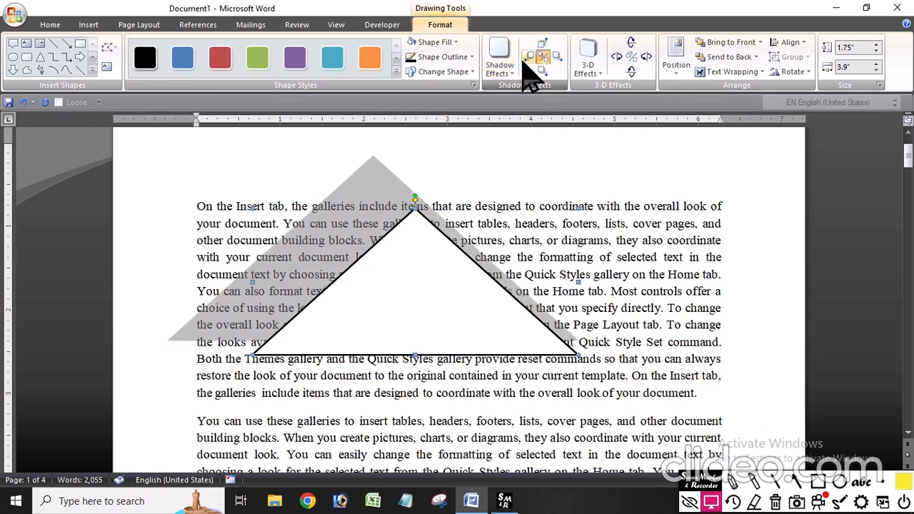
{"action": "left_click", "coordinate": [529, 57]}
{"action": "left_click", "coordinate": [543, 71]}
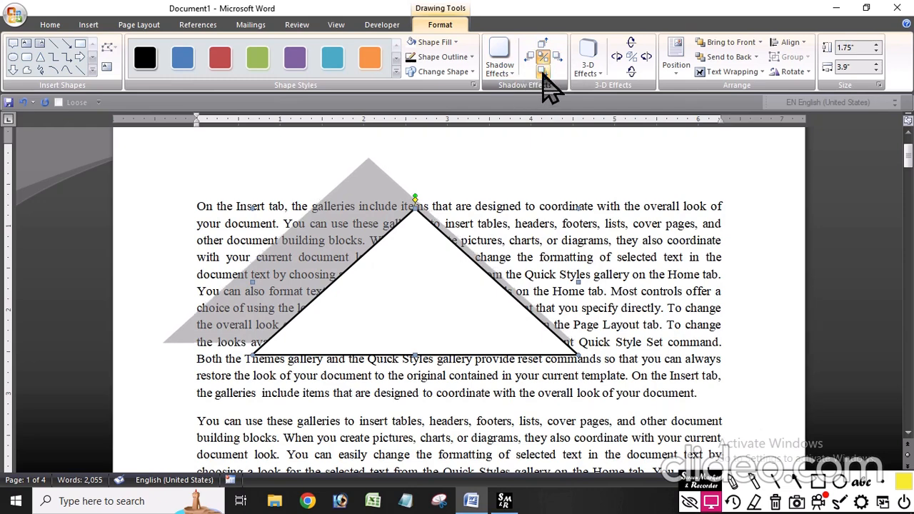
{"action": "left_click", "coordinate": [543, 72]}
{"action": "left_click", "coordinate": [543, 72]}
{"action": "left_click", "coordinate": [543, 71]}
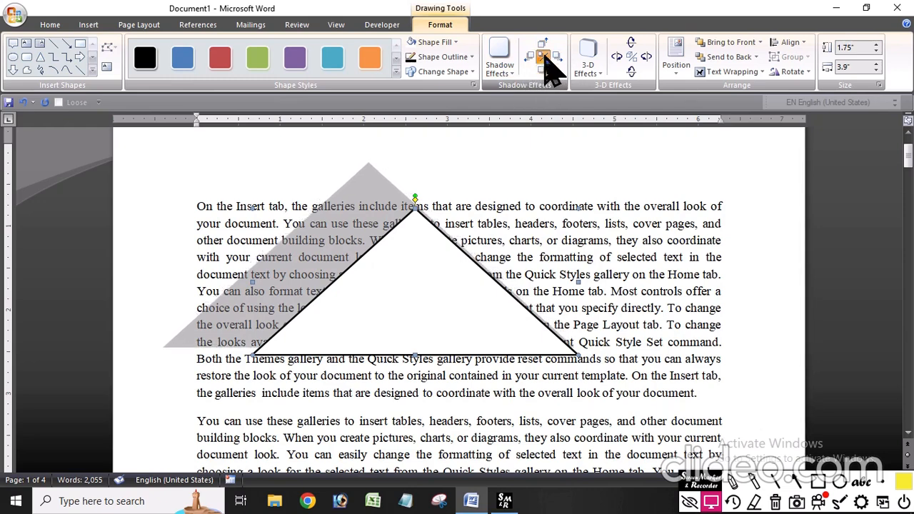
Toggle the triangle's shadow off and on a few times, leaving it off.
{"action": "left_click", "coordinate": [544, 57]}
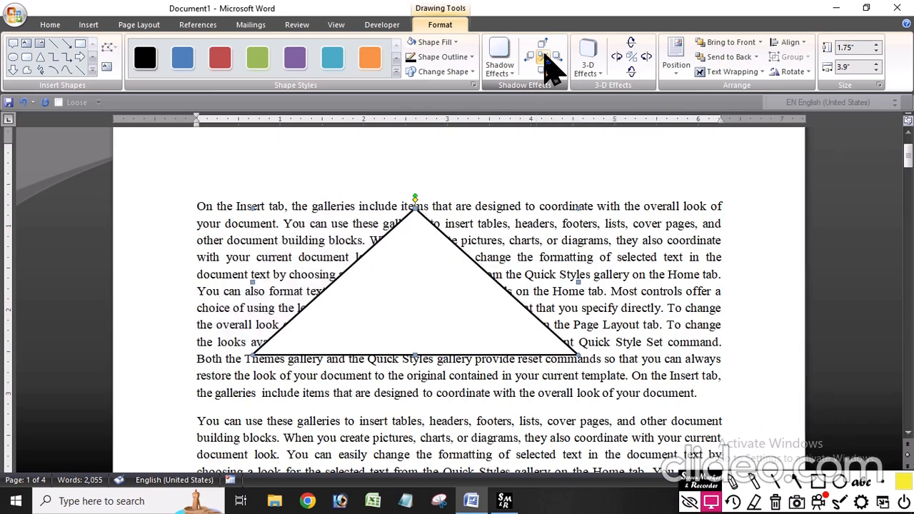
{"action": "left_click", "coordinate": [544, 57]}
{"action": "left_click", "coordinate": [545, 57]}
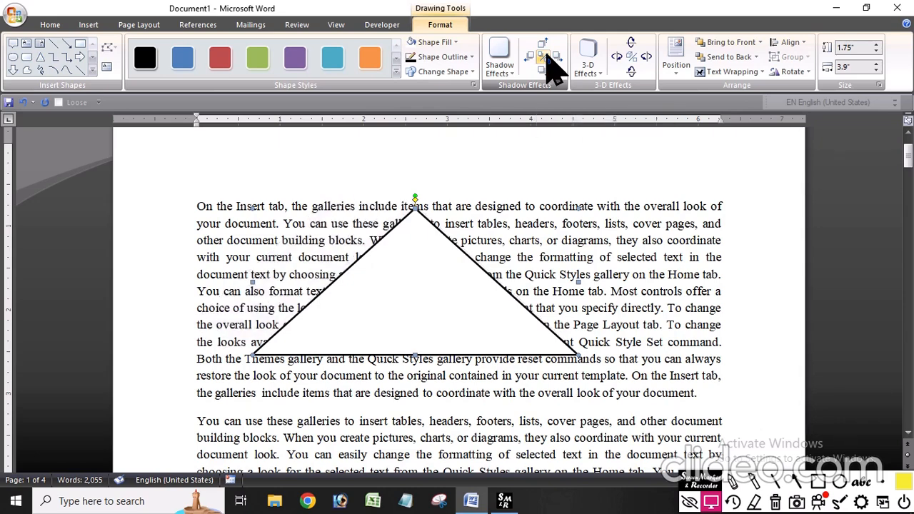
{"action": "left_click", "coordinate": [544, 57]}
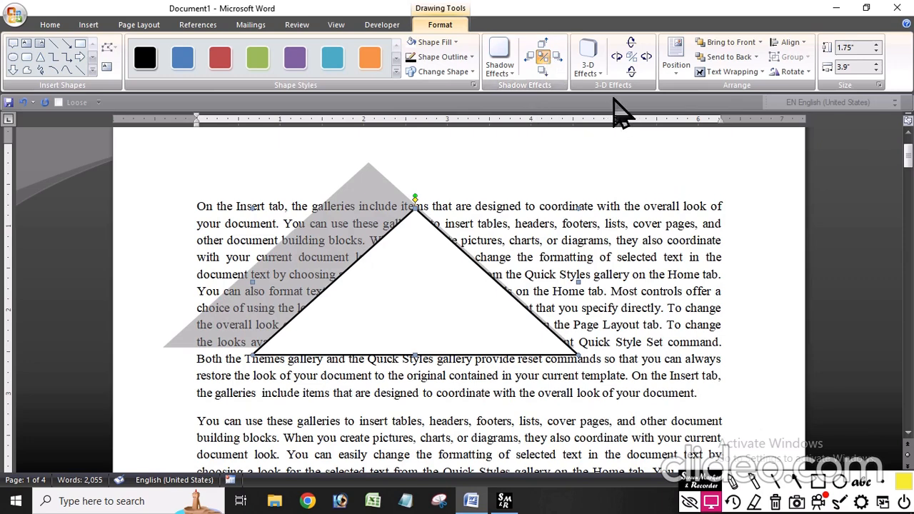
{"action": "left_click", "coordinate": [545, 59]}
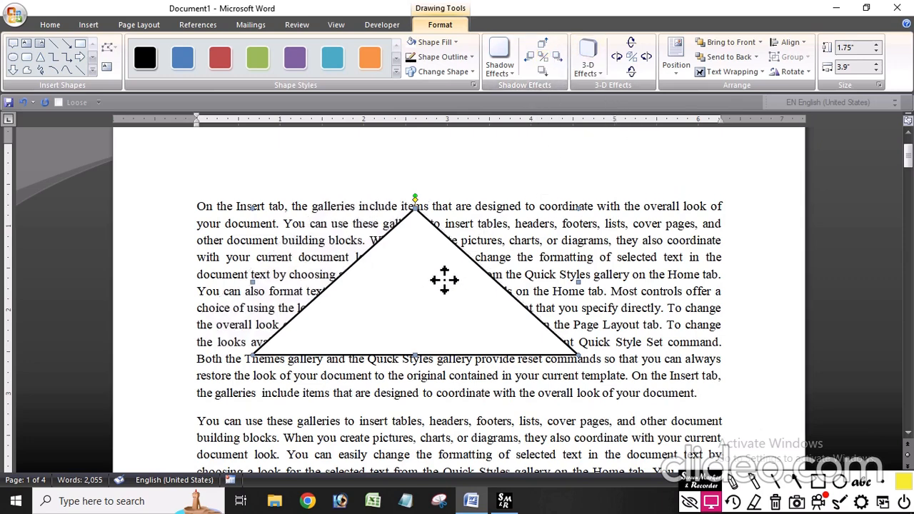
Move the triangle slightly up and right, apply the first parallel 3-D effect, and set its 3-D color to red.
{"action": "left_click_drag", "start_coordinate": [439, 276], "coordinate": [464, 255]}
{"action": "left_click", "coordinate": [588, 60]}
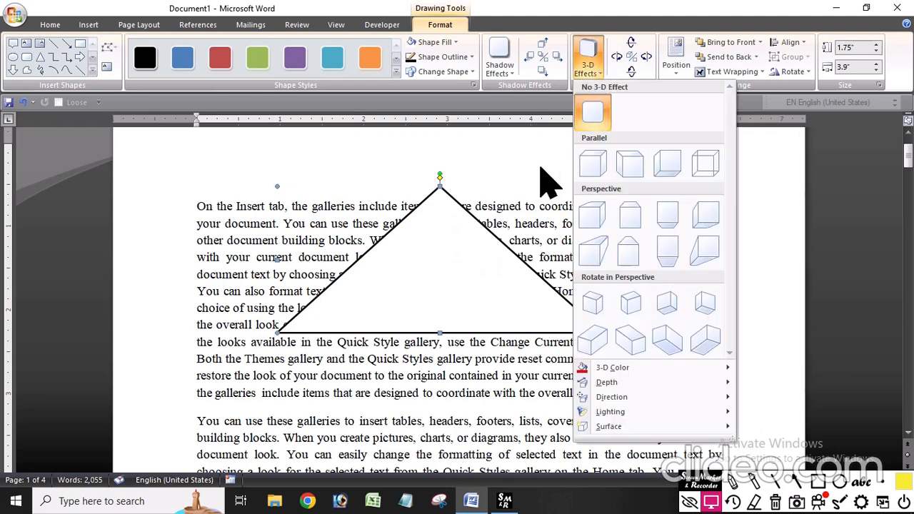
{"action": "left_click", "coordinate": [597, 163]}
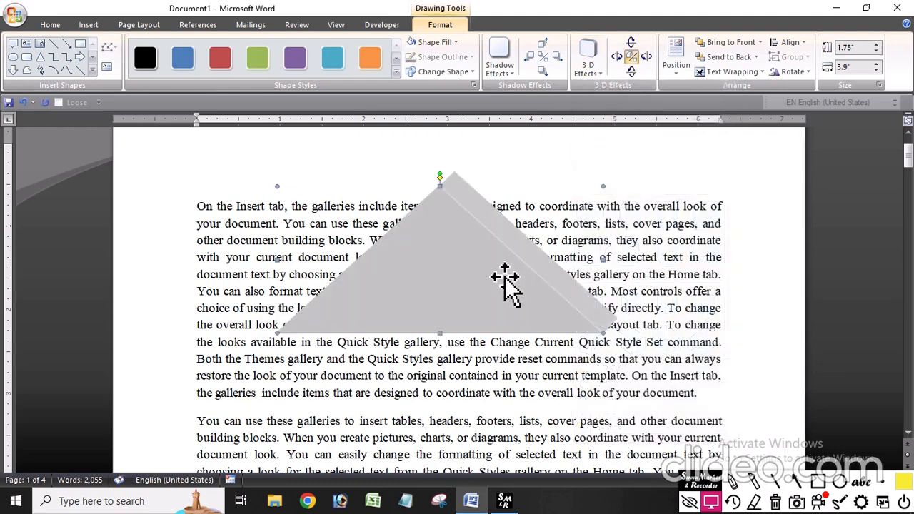
{"action": "left_click", "coordinate": [589, 60]}
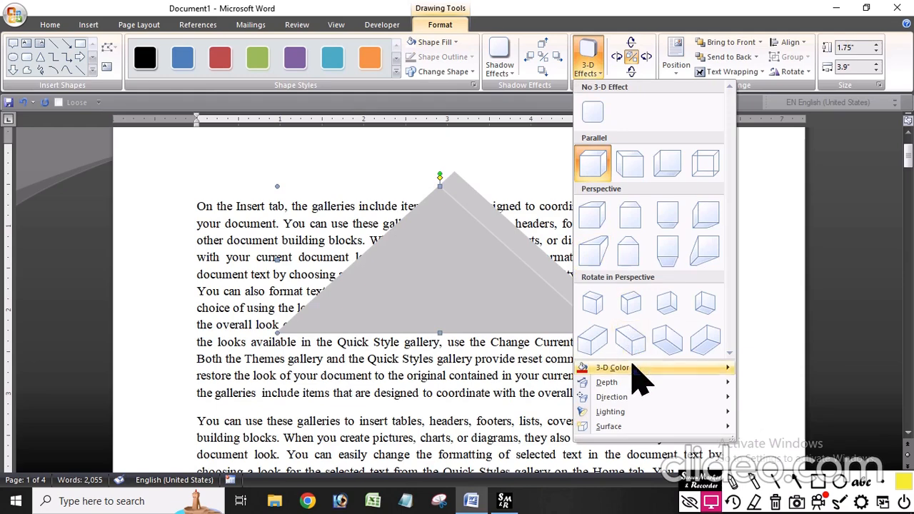
{"action": "mouse_move", "coordinate": [637, 367]}
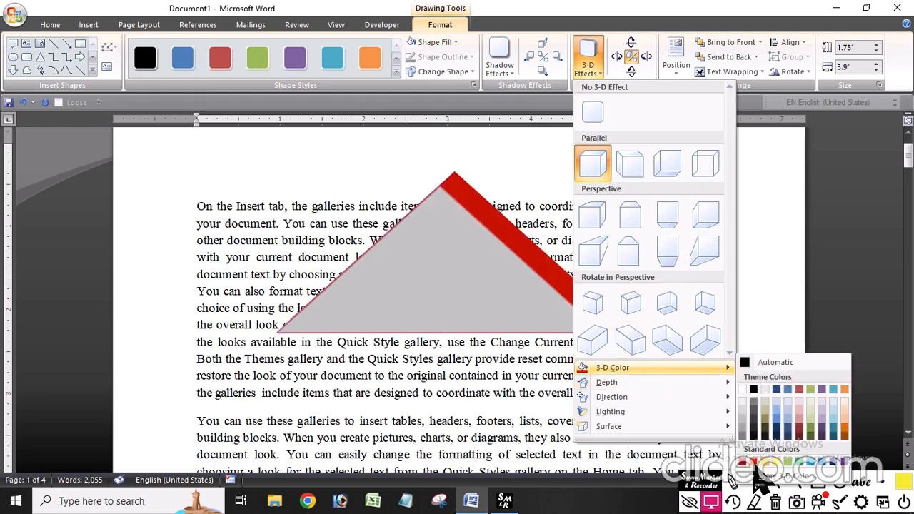
{"action": "left_click", "coordinate": [754, 463]}
Preview the 3-D depth, direction, lighting and surface options on the triangle without applying any of them.
{"action": "left_click", "coordinate": [588, 60]}
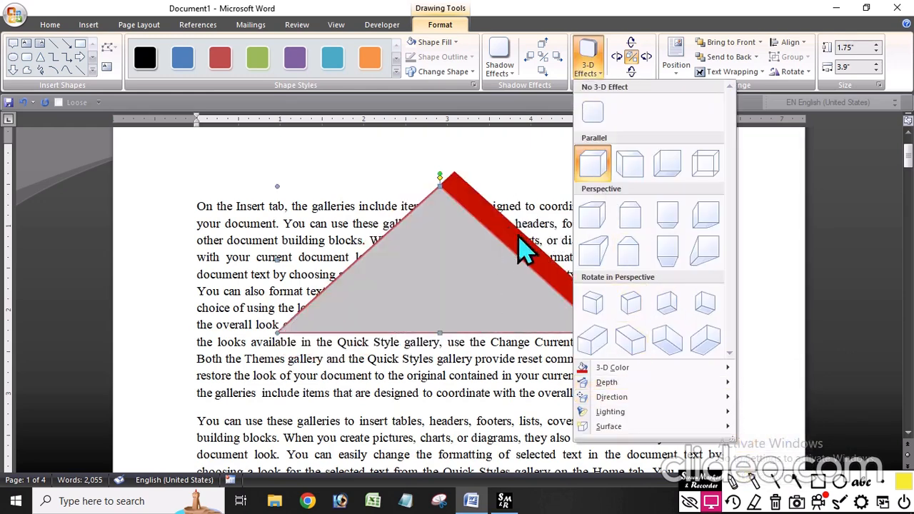
{"action": "mouse_move", "coordinate": [630, 382]}
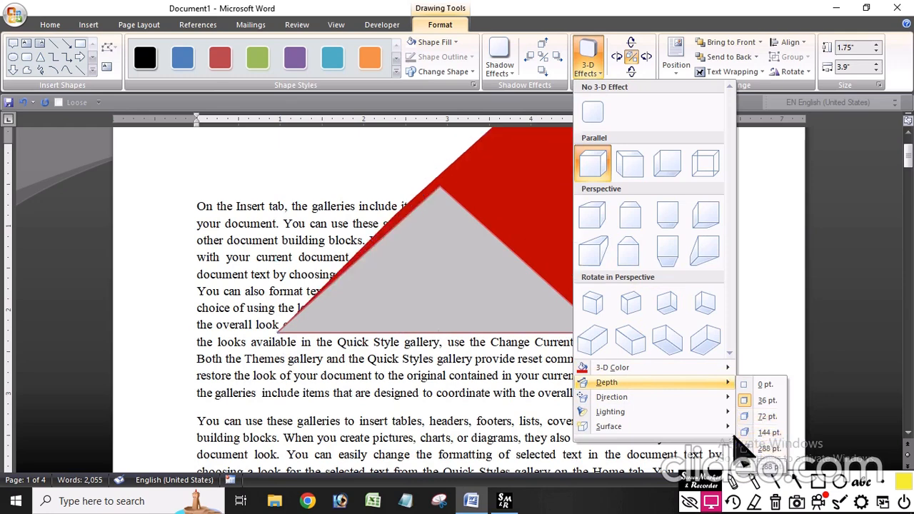
{"action": "mouse_move", "coordinate": [647, 402]}
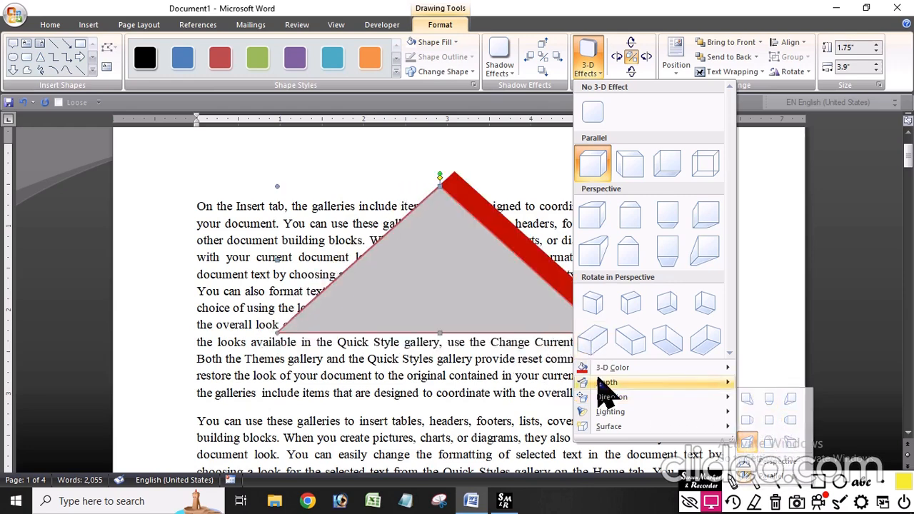
{"action": "mouse_move", "coordinate": [611, 412]}
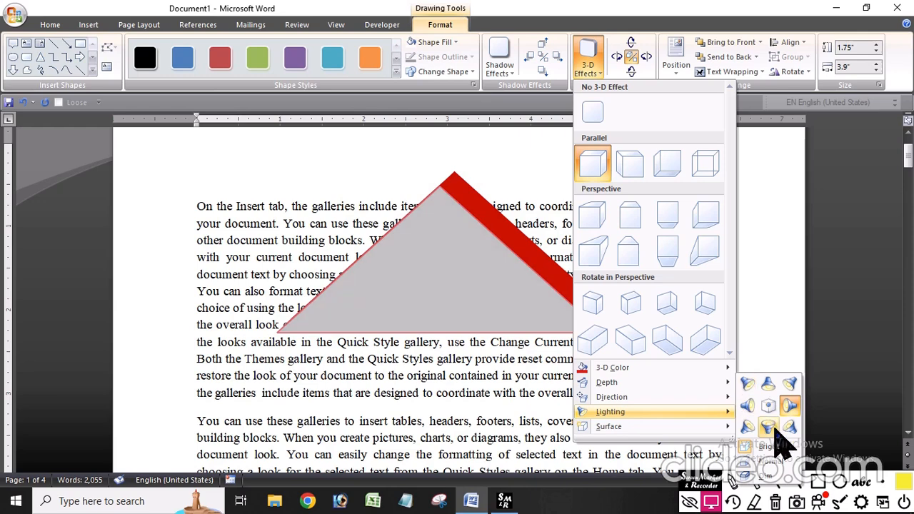
{"action": "mouse_move", "coordinate": [698, 433]}
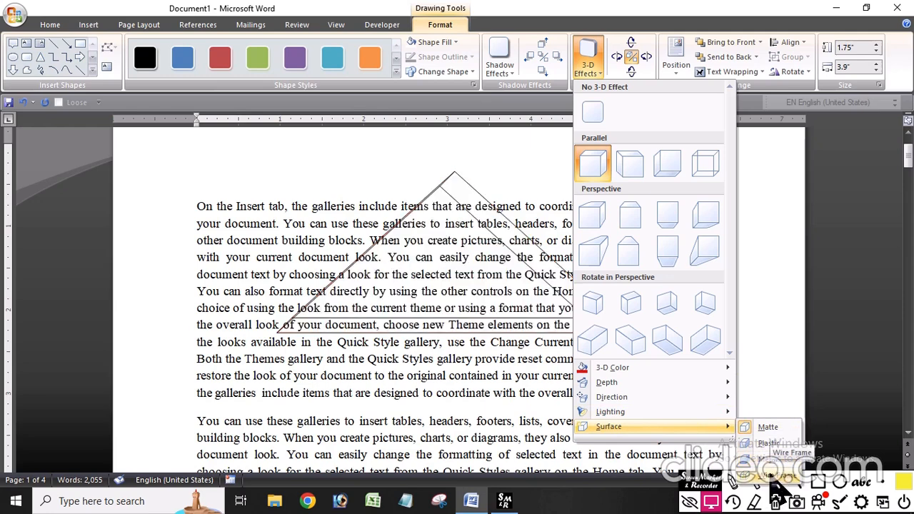
{"action": "left_click", "coordinate": [786, 320]}
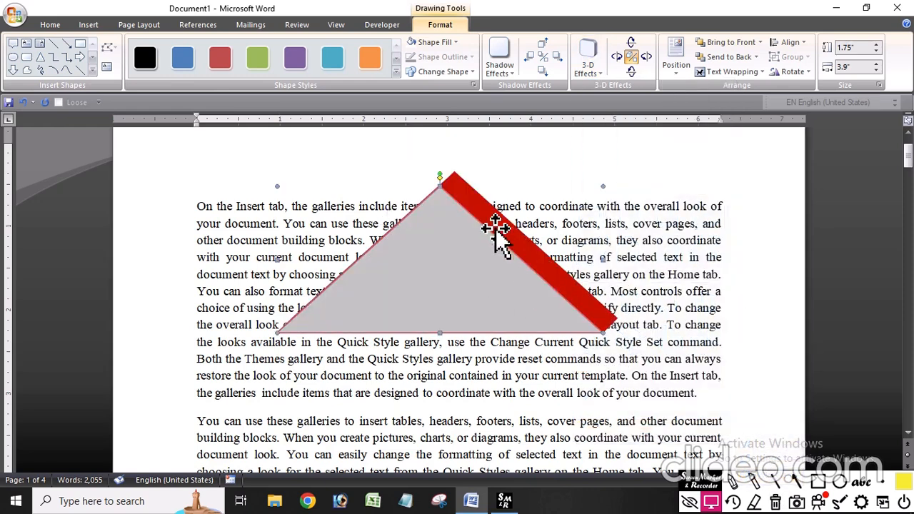
Tilt the triangle's 3-D effect several increments to the right, and several increments each way about its horizontal axis.
{"action": "left_click", "coordinate": [647, 57]}
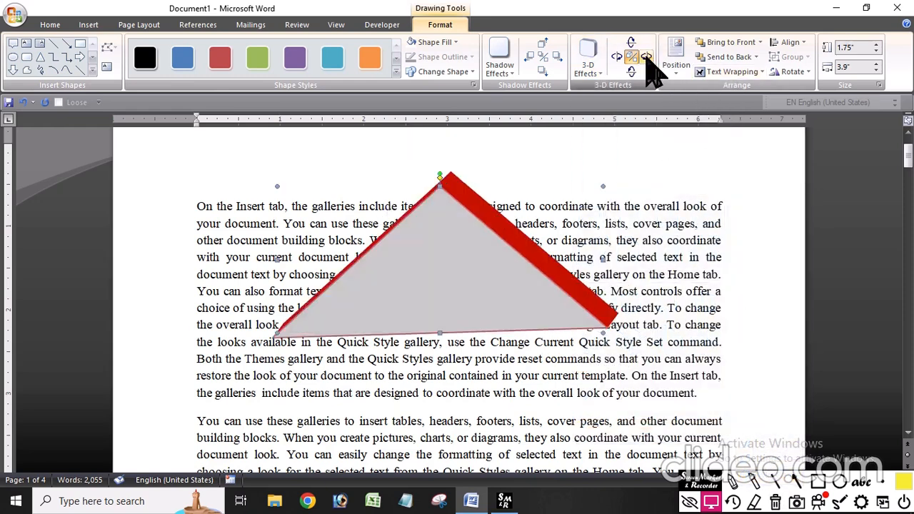
{"action": "left_click", "coordinate": [647, 58]}
{"action": "left_click", "coordinate": [646, 56]}
{"action": "left_click", "coordinate": [646, 56]}
{"action": "left_click", "coordinate": [632, 42]}
{"action": "left_click", "coordinate": [631, 42]}
{"action": "left_click", "coordinate": [632, 42]}
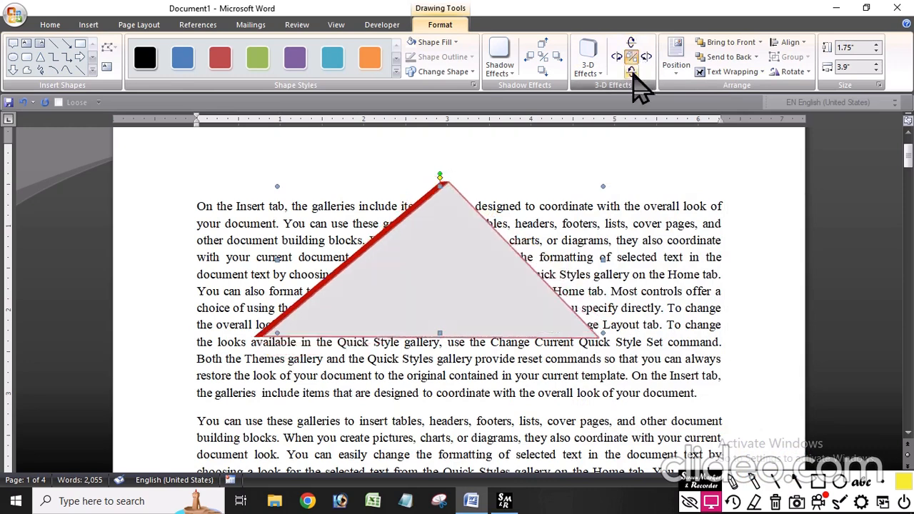
{"action": "left_click", "coordinate": [631, 72]}
{"action": "left_click", "coordinate": [632, 72]}
{"action": "left_click", "coordinate": [631, 72]}
{"action": "left_click", "coordinate": [631, 72]}
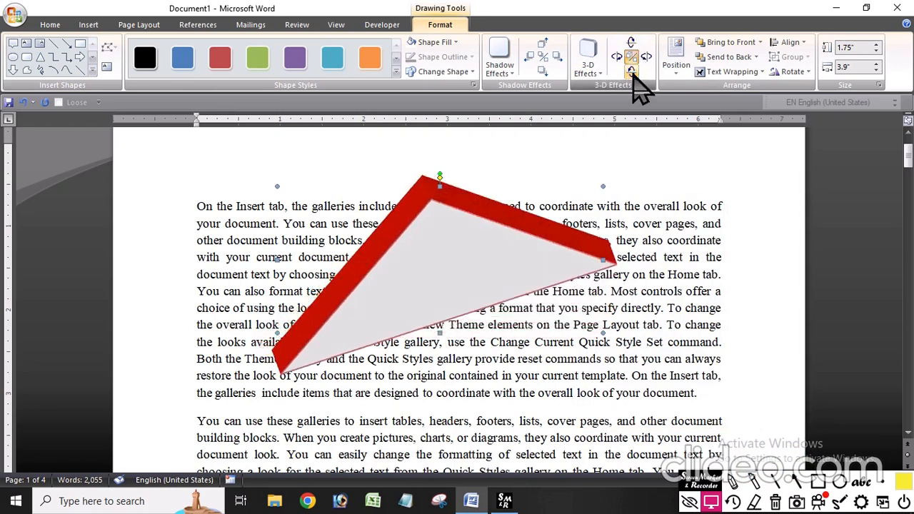
Preview the text-wrapping position presets for the triangle without applying one, and delete the triangle.
{"action": "left_click", "coordinate": [677, 66]}
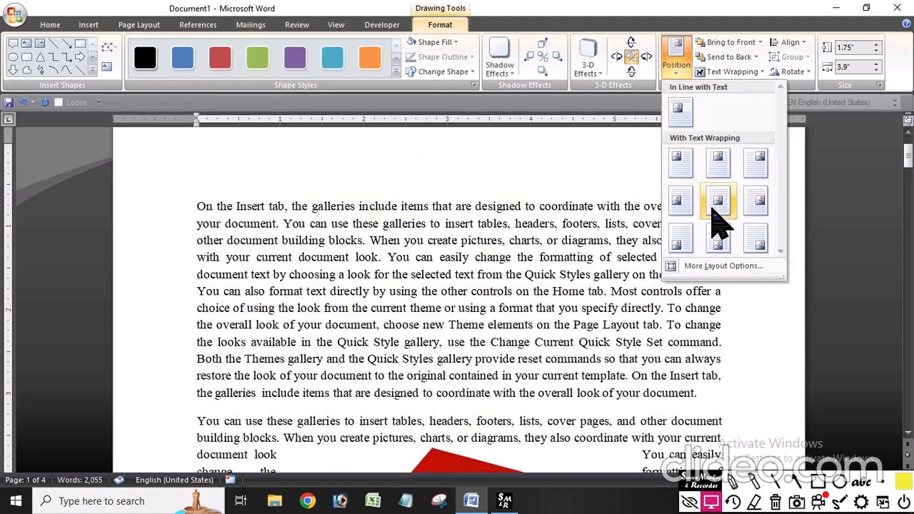
{"action": "left_click", "coordinate": [399, 170]}
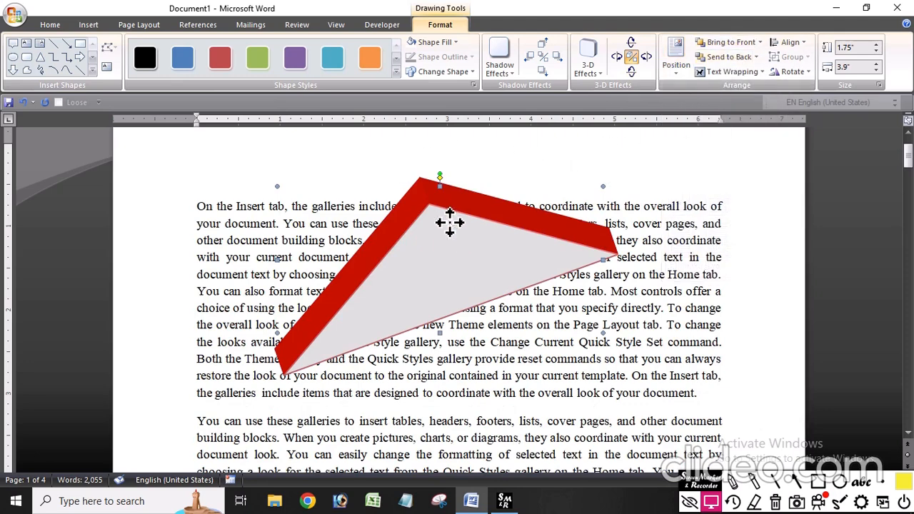
{"action": "key", "text": "Delete"}
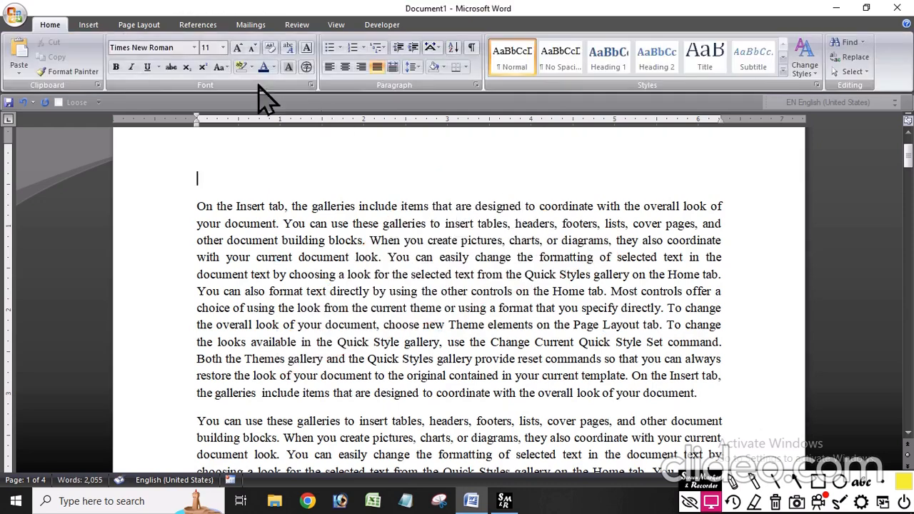
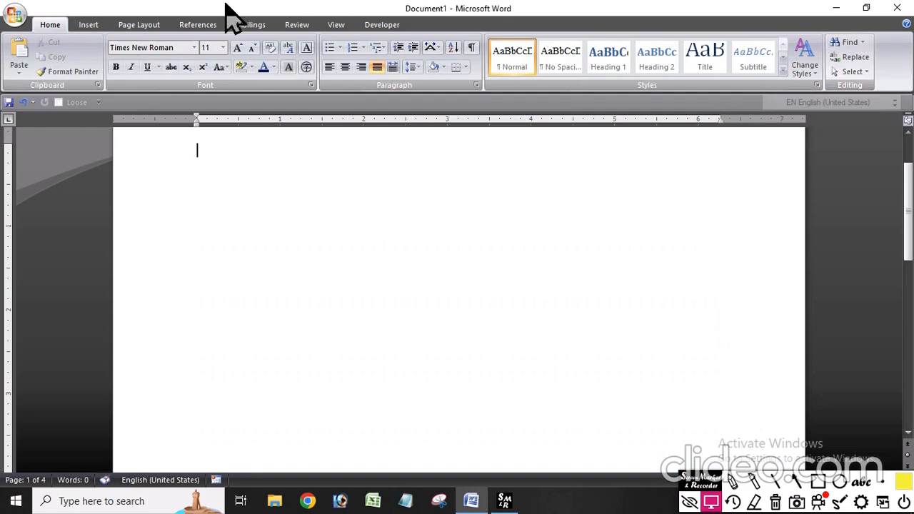
Insert a circle about 2.1" in diameter in the upper left part of the blank page.
{"action": "left_click", "coordinate": [88, 25]}
{"action": "left_click", "coordinate": [216, 72]}
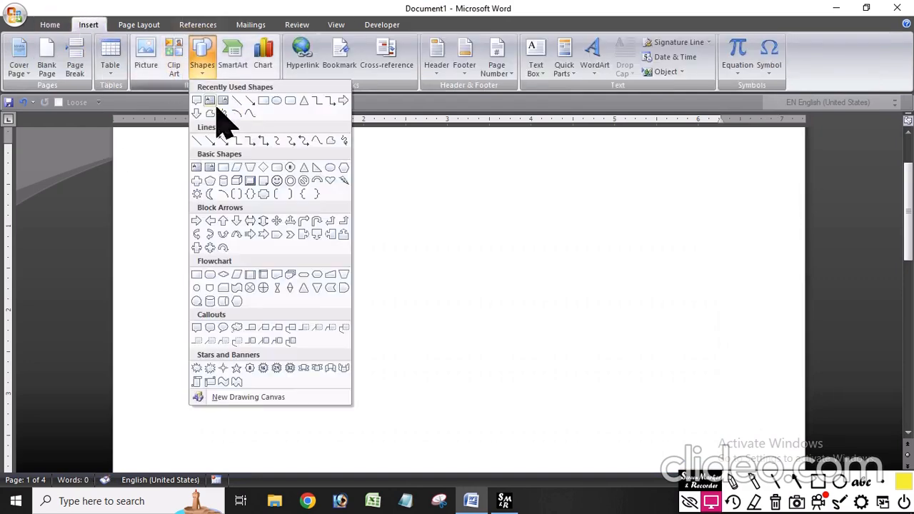
{"action": "left_click", "coordinate": [315, 182]}
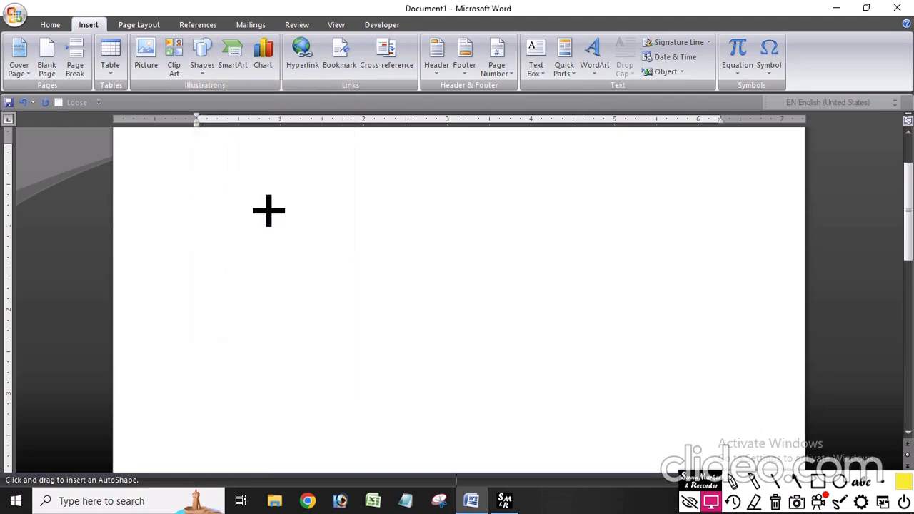
{"action": "left_click_drag", "start_coordinate": [253, 172], "coordinate": [385, 350]}
Copy the circle and paste three duplicates of it onto the page.
{"action": "right_click", "coordinate": [335, 261]}
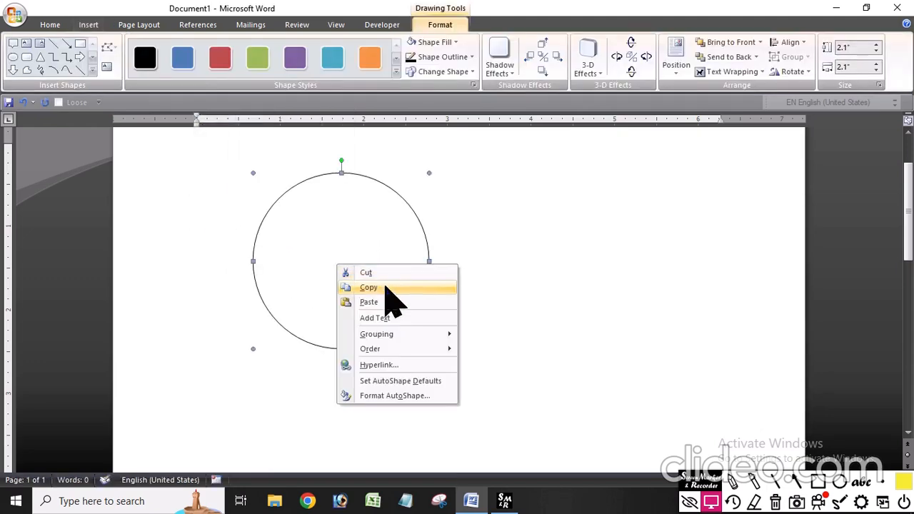
{"action": "left_click", "coordinate": [387, 287]}
{"action": "right_click", "coordinate": [529, 221]}
{"action": "left_click", "coordinate": [562, 259]}
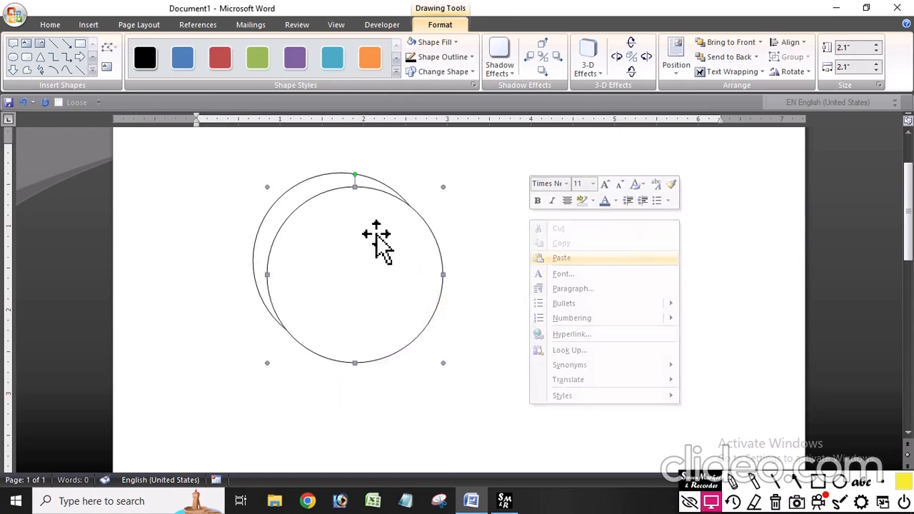
{"action": "right_click", "coordinate": [351, 230]}
{"action": "left_click", "coordinate": [401, 268]}
{"action": "right_click", "coordinate": [348, 240]}
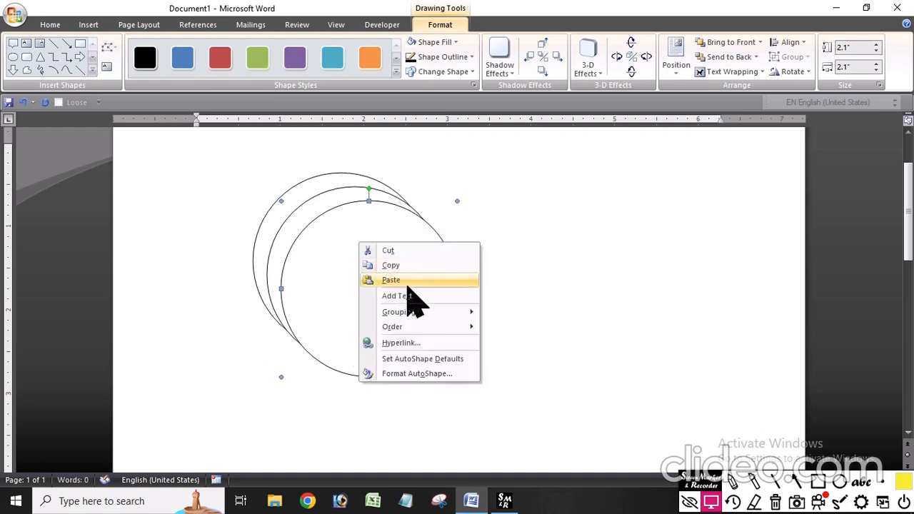
{"action": "left_click", "coordinate": [414, 286]}
Arrange the three pasted circles in an overlapping stack running down from the original circle.
{"action": "left_click_drag", "start_coordinate": [343, 264], "coordinate": [329, 321]}
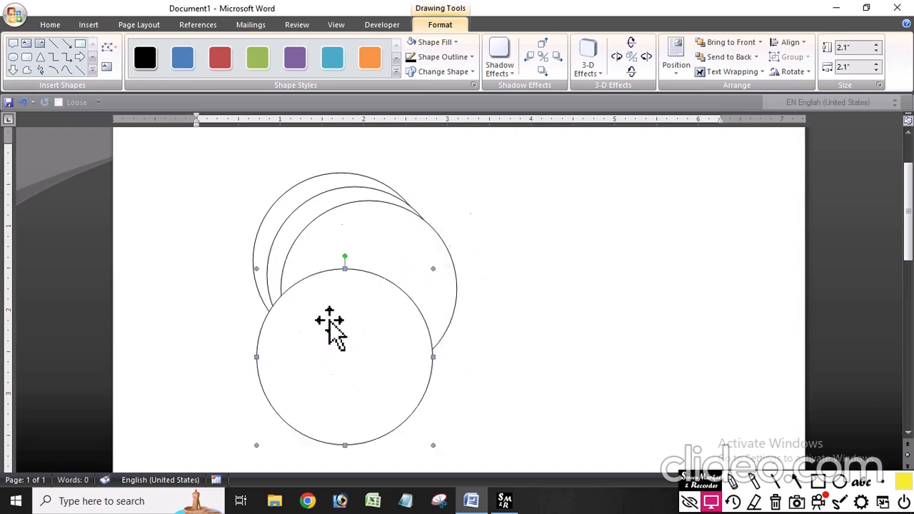
{"action": "left_click_drag", "start_coordinate": [384, 247], "coordinate": [357, 243]}
{"action": "left_click_drag", "start_coordinate": [371, 199], "coordinate": [361, 206]}
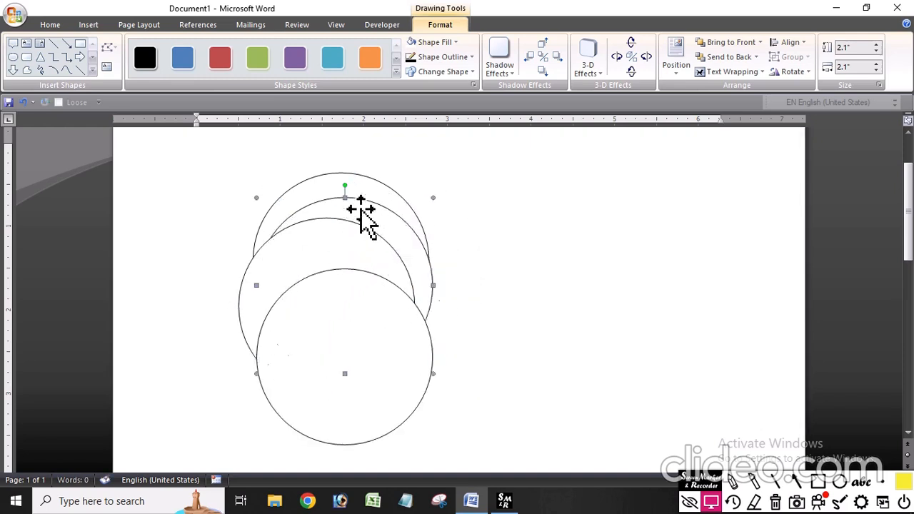
Style the stacked circles orange, green, purple and red from back to front, and move the red one slightly up over the purple one.
{"action": "left_click", "coordinate": [370, 57]}
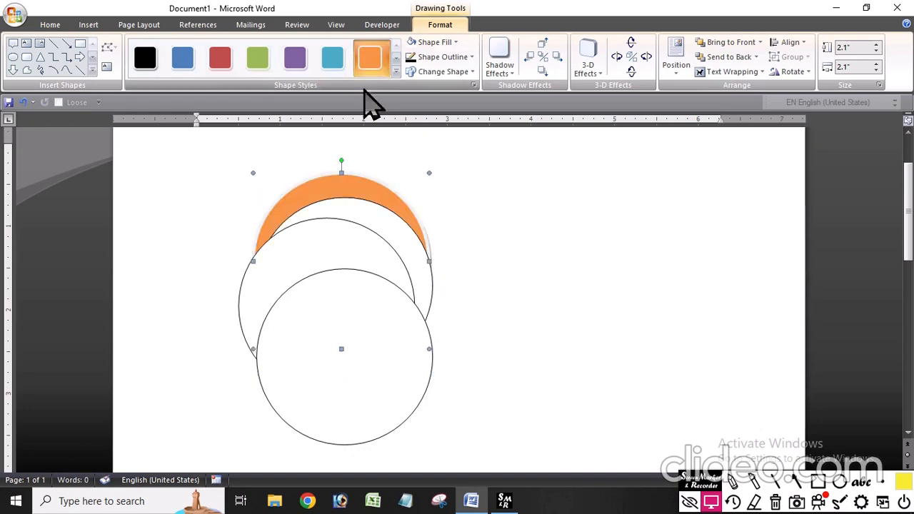
{"action": "left_click", "coordinate": [351, 210]}
{"action": "left_click", "coordinate": [258, 58]}
{"action": "left_click", "coordinate": [319, 243]}
{"action": "left_click", "coordinate": [295, 57]}
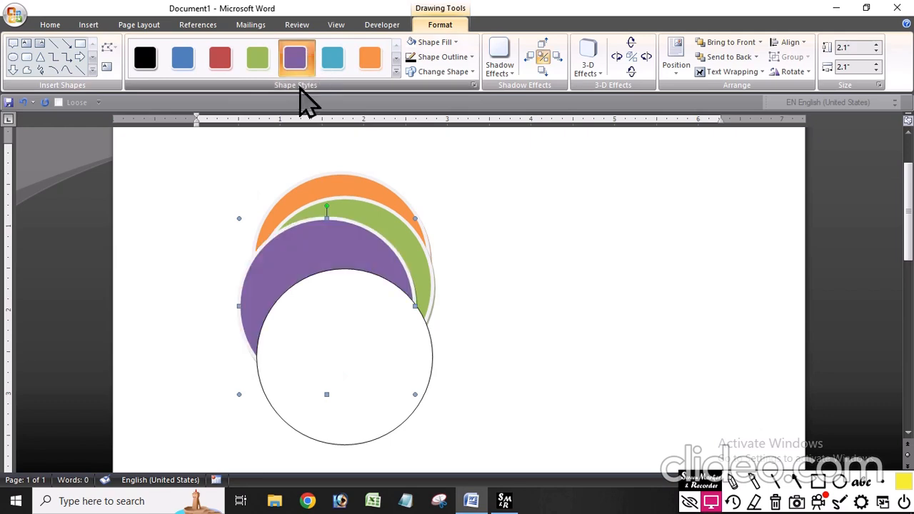
{"action": "left_click", "coordinate": [341, 314]}
{"action": "left_click", "coordinate": [211, 63]}
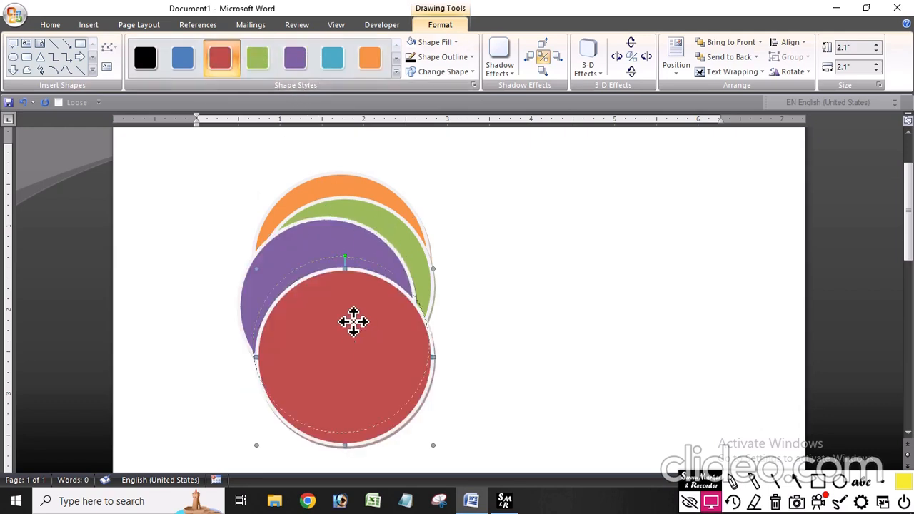
{"action": "left_click_drag", "start_coordinate": [352, 321], "coordinate": [346, 310]}
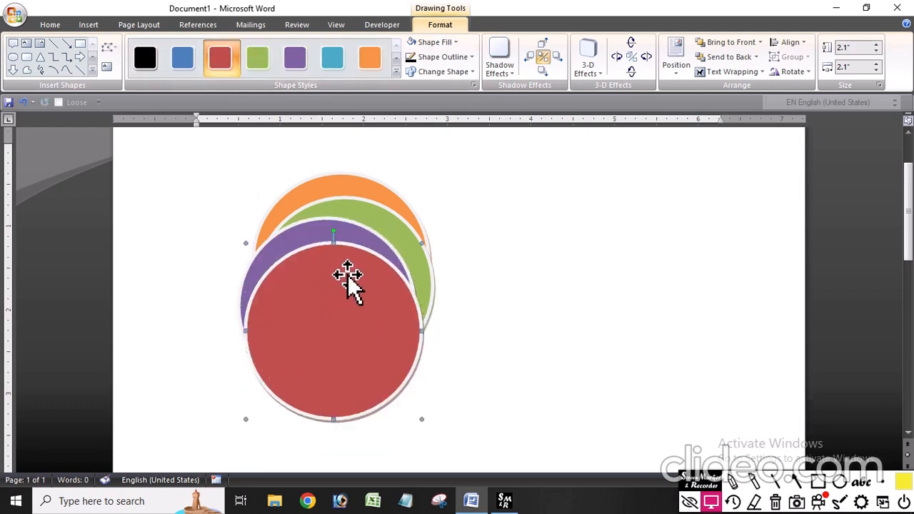
Bring the orange circle to the front of the stack and send it to the back again.
{"action": "left_click", "coordinate": [349, 181]}
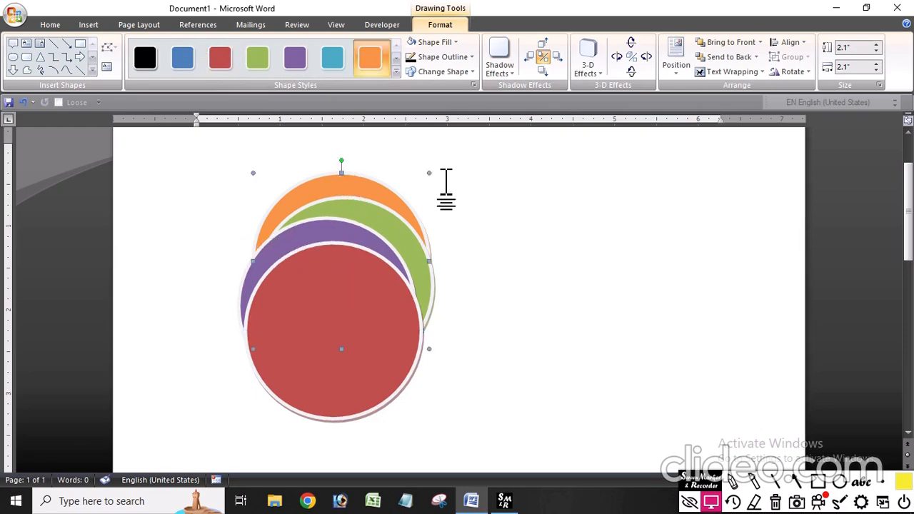
{"action": "left_click", "coordinate": [736, 43]}
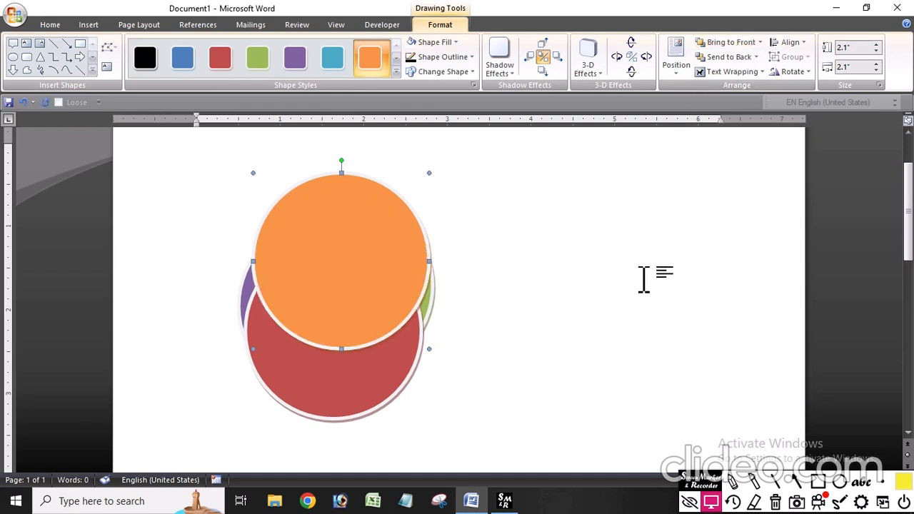
{"action": "left_click", "coordinate": [727, 57]}
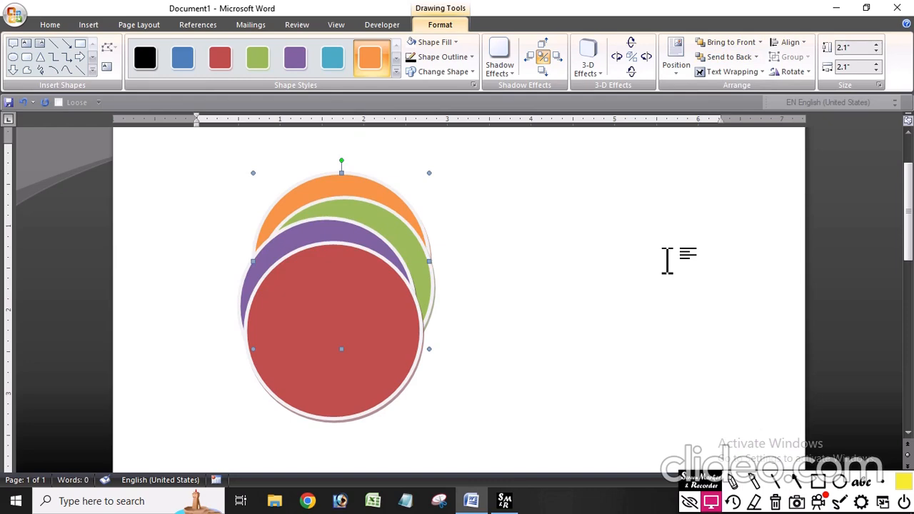
Bring the orange circle forward one layer at a time, three times.
{"action": "left_click", "coordinate": [760, 42]}
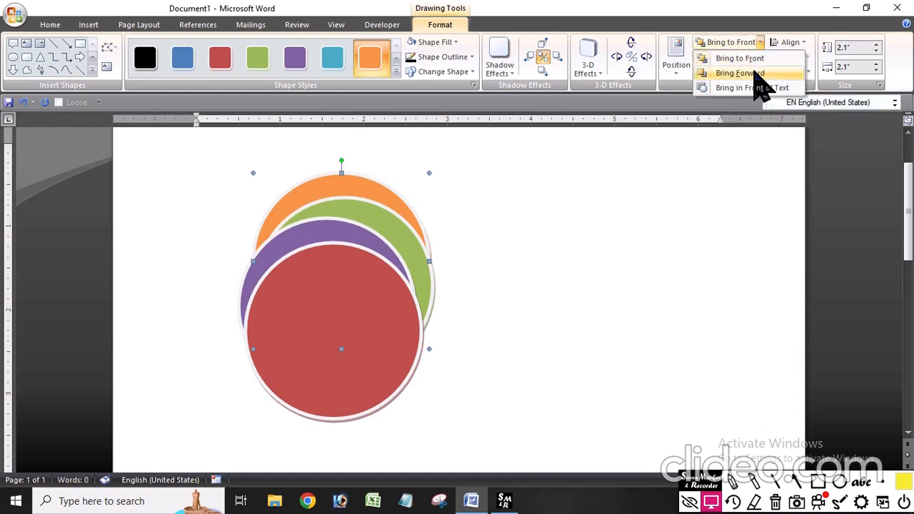
{"action": "left_click", "coordinate": [740, 73]}
{"action": "left_click", "coordinate": [760, 43]}
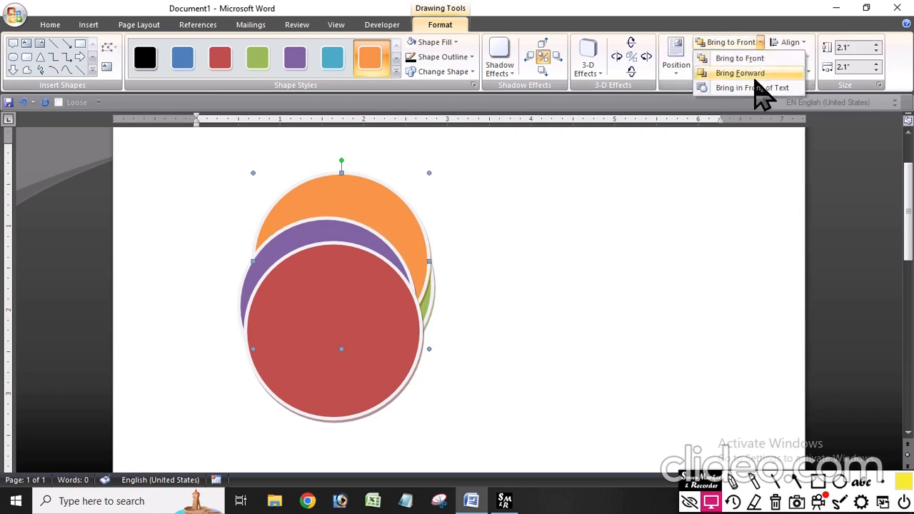
{"action": "left_click", "coordinate": [756, 76]}
{"action": "left_click", "coordinate": [760, 43]}
{"action": "left_click", "coordinate": [760, 75]}
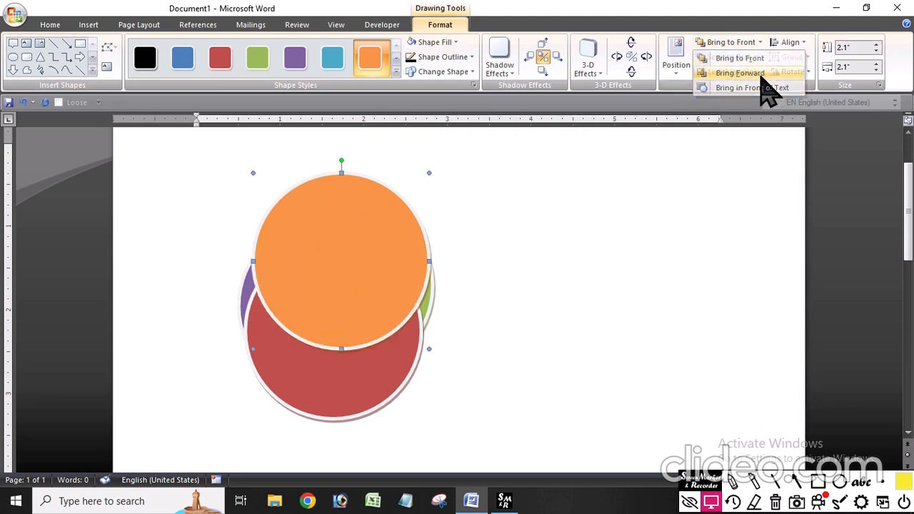
Send the orange circle backward one layer at a time, three times.
{"action": "left_click", "coordinate": [755, 57]}
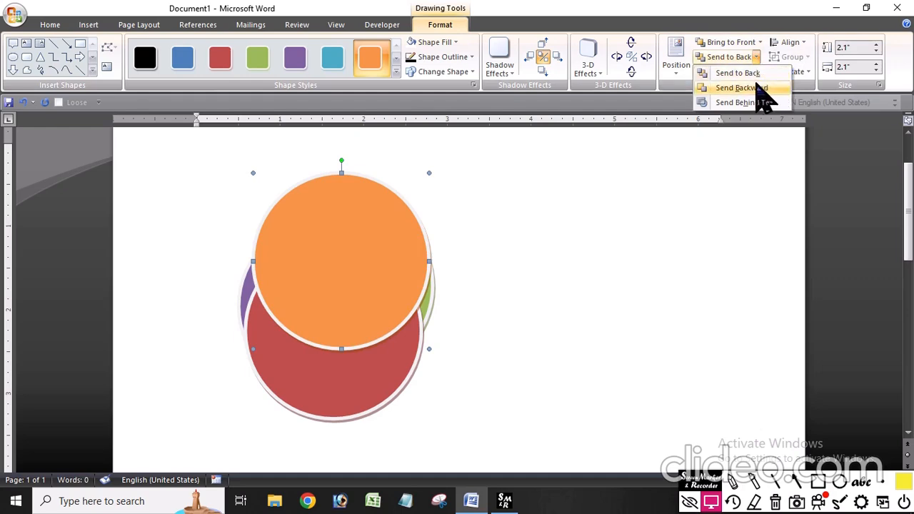
{"action": "left_click", "coordinate": [754, 88]}
{"action": "left_click", "coordinate": [755, 57]}
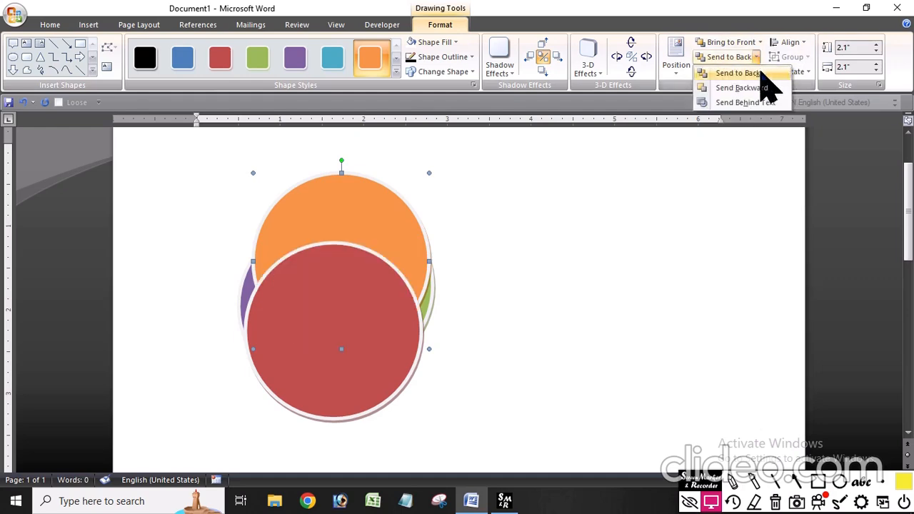
{"action": "left_click", "coordinate": [756, 87]}
{"action": "left_click", "coordinate": [756, 57]}
{"action": "left_click", "coordinate": [756, 87]}
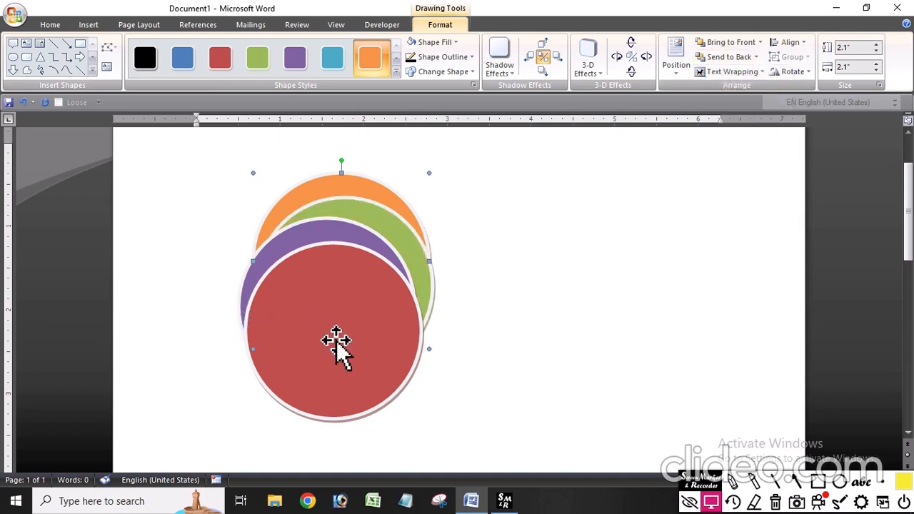
Spread the red, purple, green and orange circles apart across the page.
{"action": "left_click", "coordinate": [351, 373]}
{"action": "left_click_drag", "start_coordinate": [361, 358], "coordinate": [655, 408]}
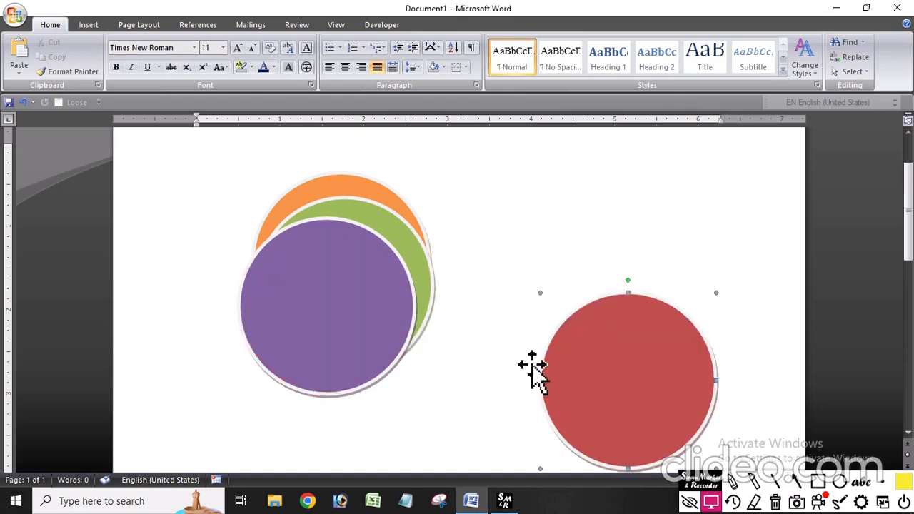
{"action": "left_click_drag", "start_coordinate": [362, 325], "coordinate": [204, 358]}
{"action": "left_click_drag", "start_coordinate": [309, 294], "coordinate": [498, 244]}
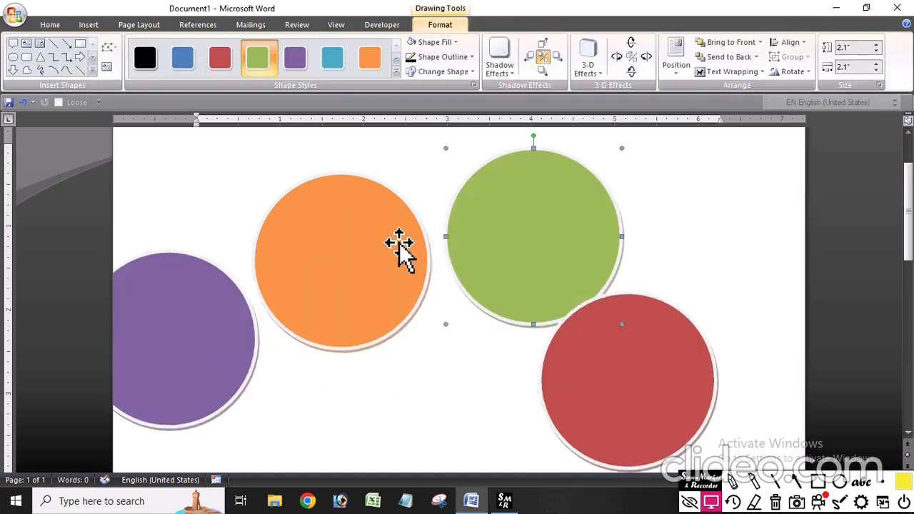
{"action": "left_click_drag", "start_coordinate": [396, 247], "coordinate": [318, 187]}
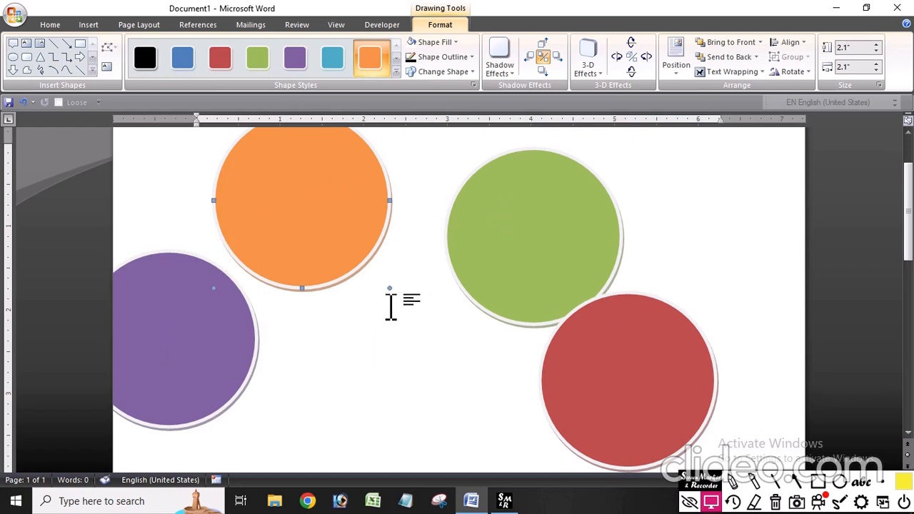
Select all four circles together and apply Align Center and Align Middle so they share one centre.
{"action": "left_click", "coordinate": [529, 246], "text": "shift"}
{"action": "left_click", "coordinate": [185, 358], "text": "shift"}
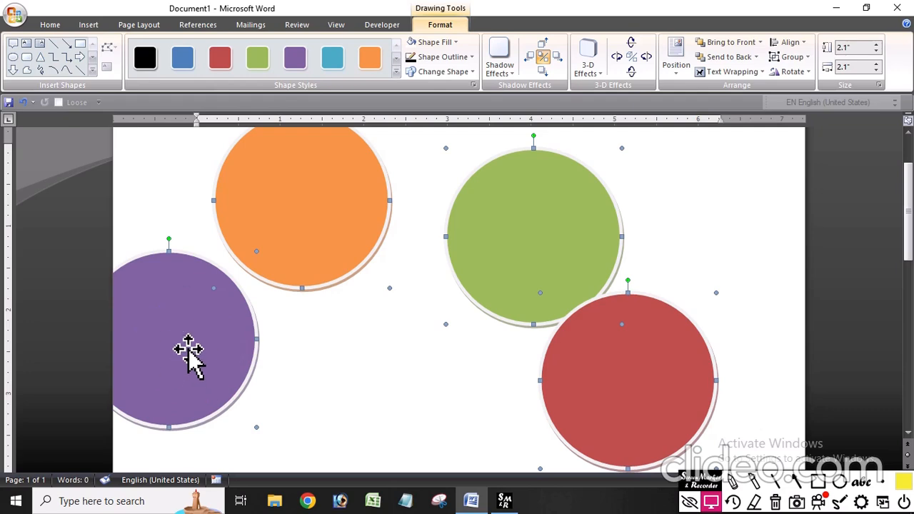
{"action": "left_click", "coordinate": [793, 43]}
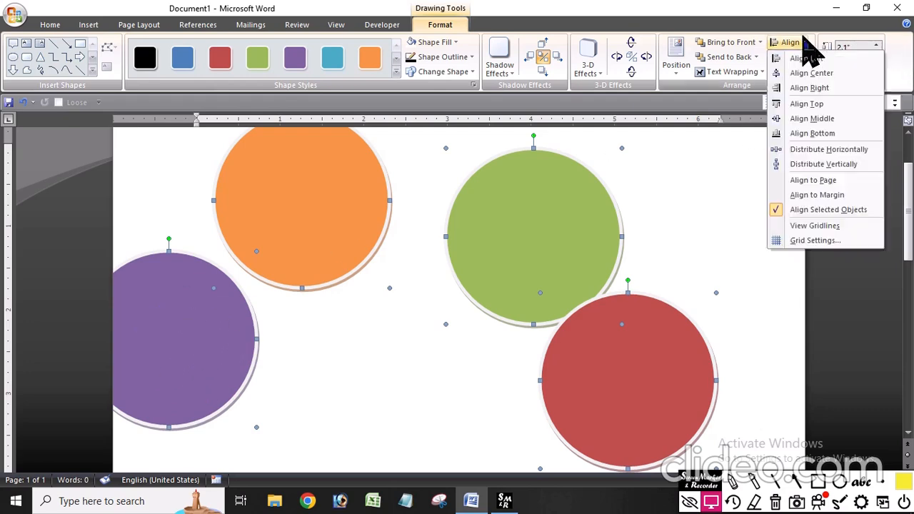
{"action": "left_click", "coordinate": [811, 73]}
{"action": "left_click", "coordinate": [793, 42]}
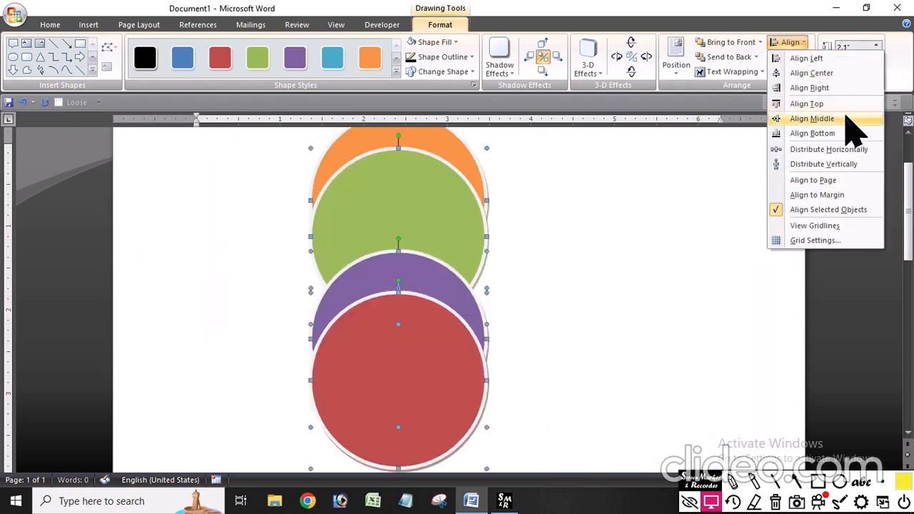
{"action": "left_click", "coordinate": [843, 120]}
{"action": "left_click", "coordinate": [670, 274]}
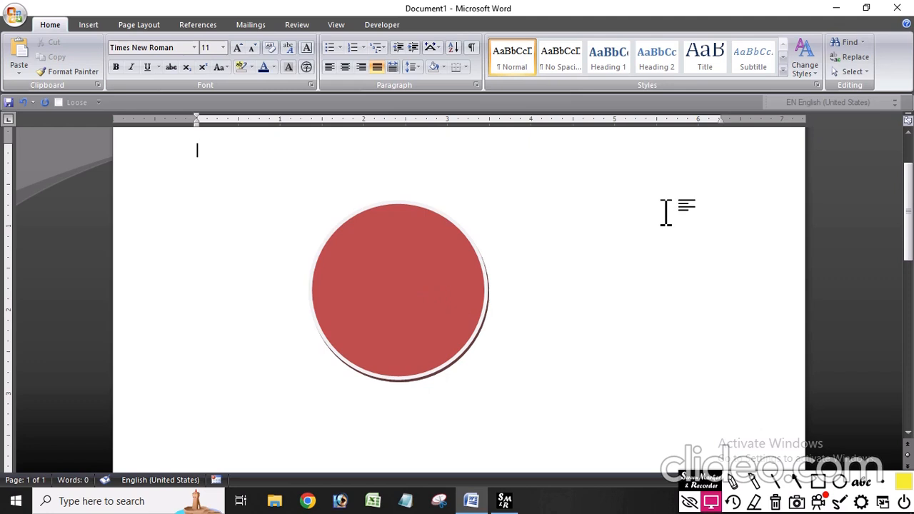
Separate the stacked circles into an overlapping row ordered red, orange, purple and green.
{"action": "double_click", "coordinate": [383, 308]}
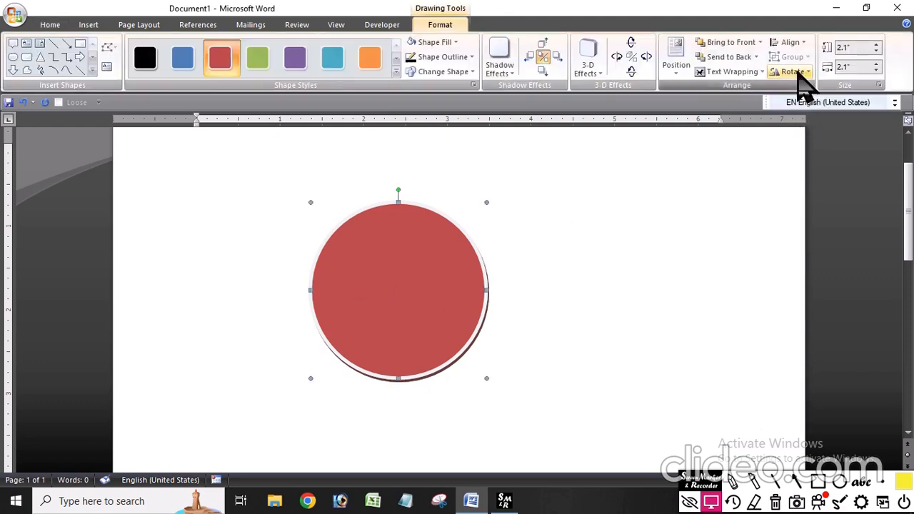
{"action": "left_click_drag", "start_coordinate": [365, 307], "coordinate": [252, 322]}
{"action": "left_click_drag", "start_coordinate": [460, 300], "coordinate": [578, 310]}
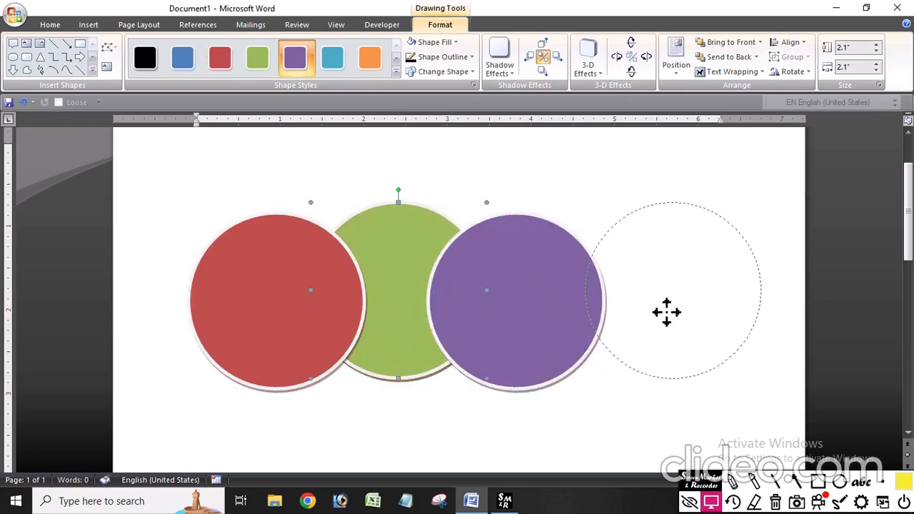
{"action": "left_click_drag", "start_coordinate": [667, 312], "coordinate": [647, 319]}
Select all four circles in the row and group them into one object.
{"action": "left_click", "coordinate": [245, 285]}
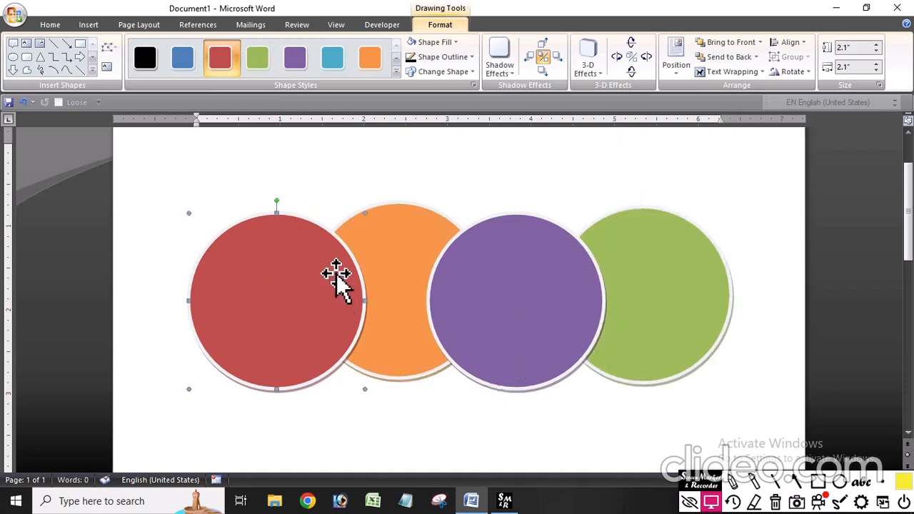
{"action": "left_click", "coordinate": [429, 265], "text": "shift"}
{"action": "left_click", "coordinate": [558, 282], "text": "shift"}
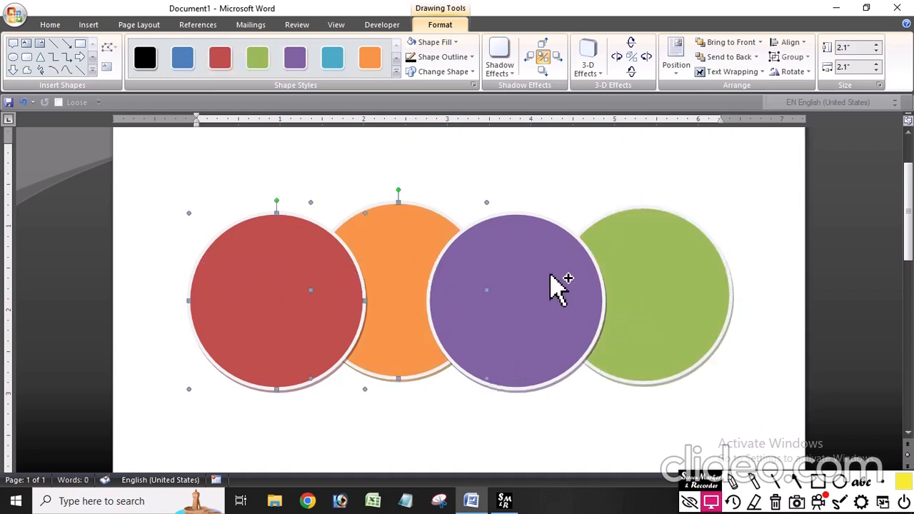
{"action": "left_click", "coordinate": [727, 301], "text": "shift"}
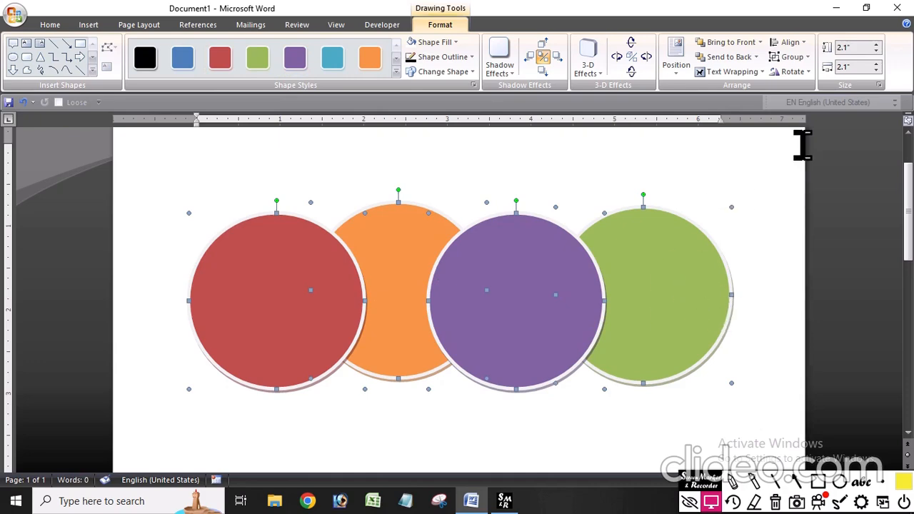
{"action": "left_click", "coordinate": [795, 58]}
{"action": "left_click", "coordinate": [801, 74]}
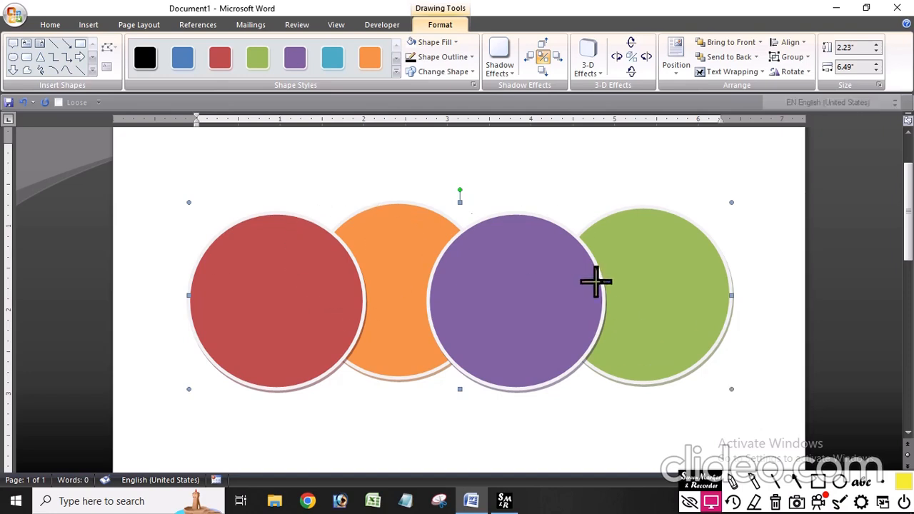
Shrink the grouped circles to about 1.17" high by 3.76" wide and place the group near the top of the page.
{"action": "left_click_drag", "start_coordinate": [597, 282], "coordinate": [503, 300]}
{"action": "left_click", "coordinate": [404, 320]}
{"action": "left_click_drag", "start_coordinate": [368, 284], "coordinate": [423, 253]}
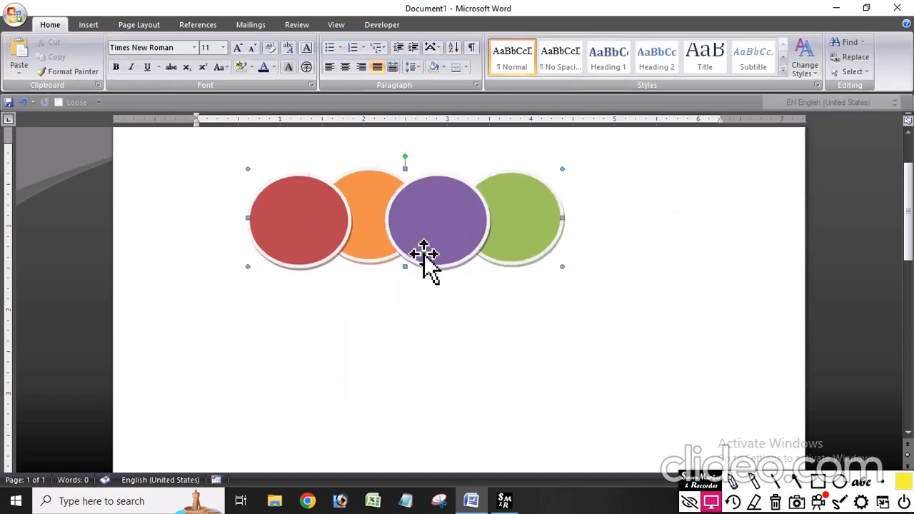
Ungroup the circles, view the rotate and flip options without applying any, and deselect the circles.
{"action": "left_click", "coordinate": [809, 58]}
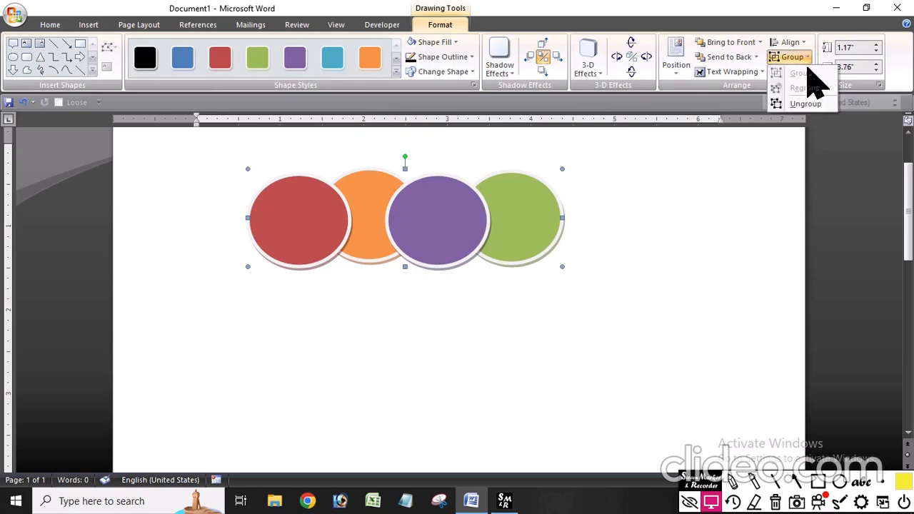
{"action": "left_click", "coordinate": [812, 105]}
{"action": "left_click", "coordinate": [793, 72]}
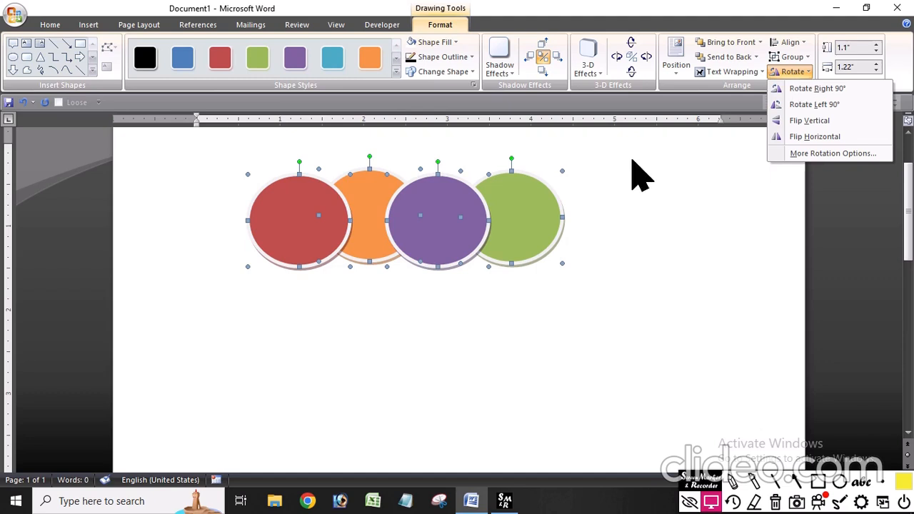
{"action": "left_click", "coordinate": [344, 268]}
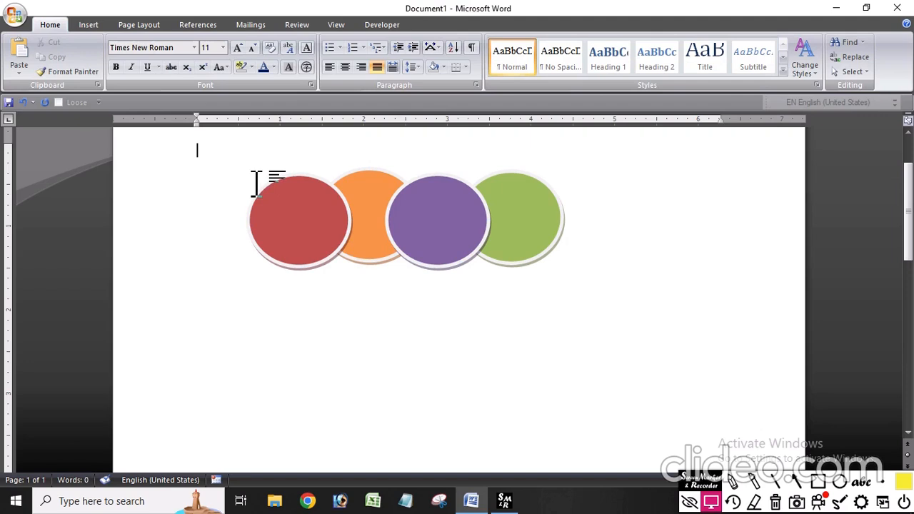
{"action": "left_click", "coordinate": [818, 501]}
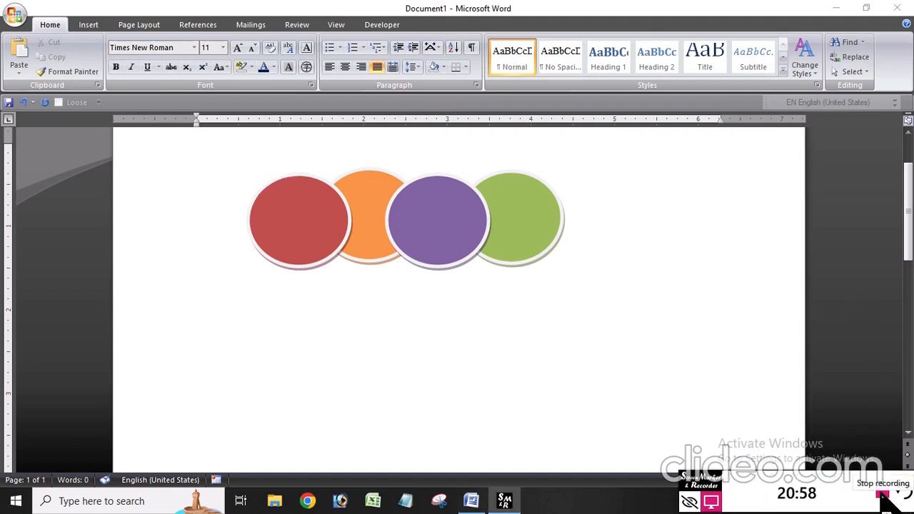